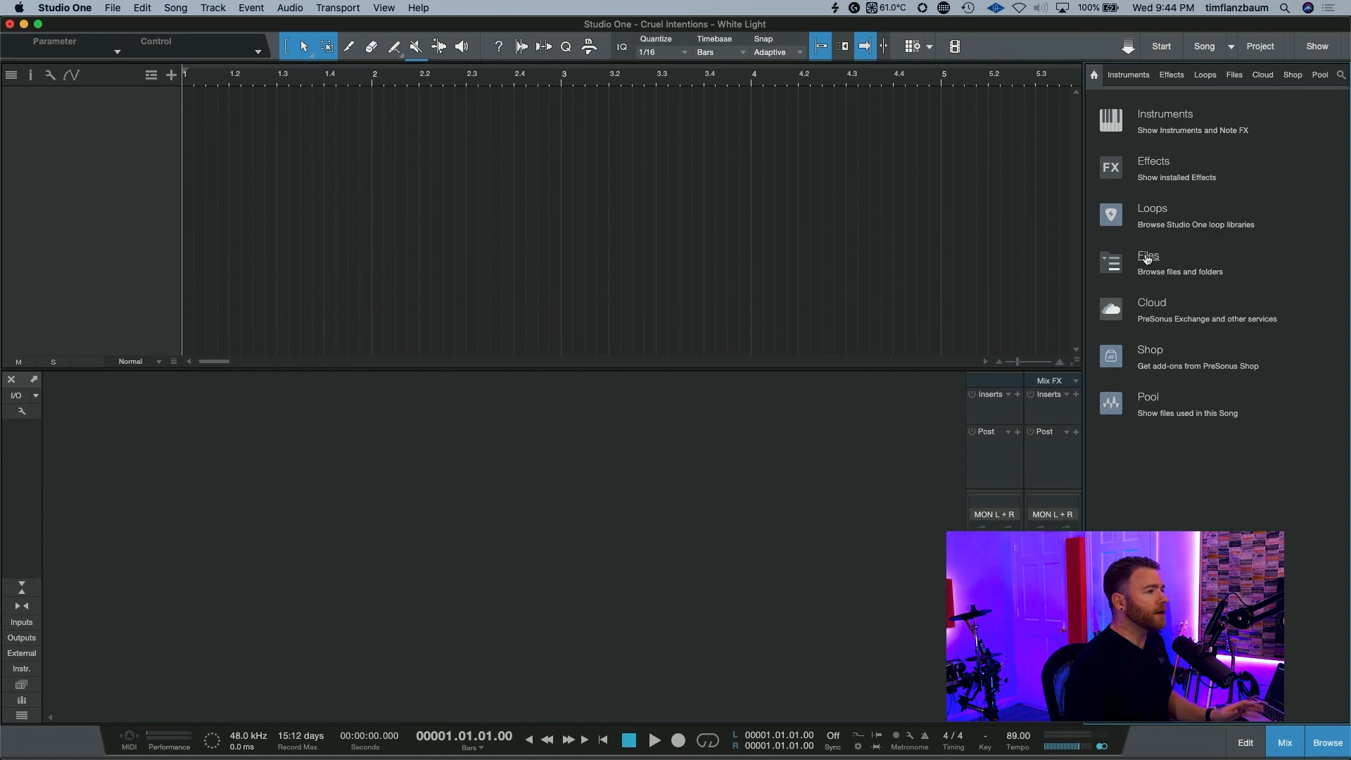
Browse the Elements drive's Music Productions folder to Cruel Intensions and expand the white light stems folder
{"action": "left_click", "coordinate": [1148, 258]}
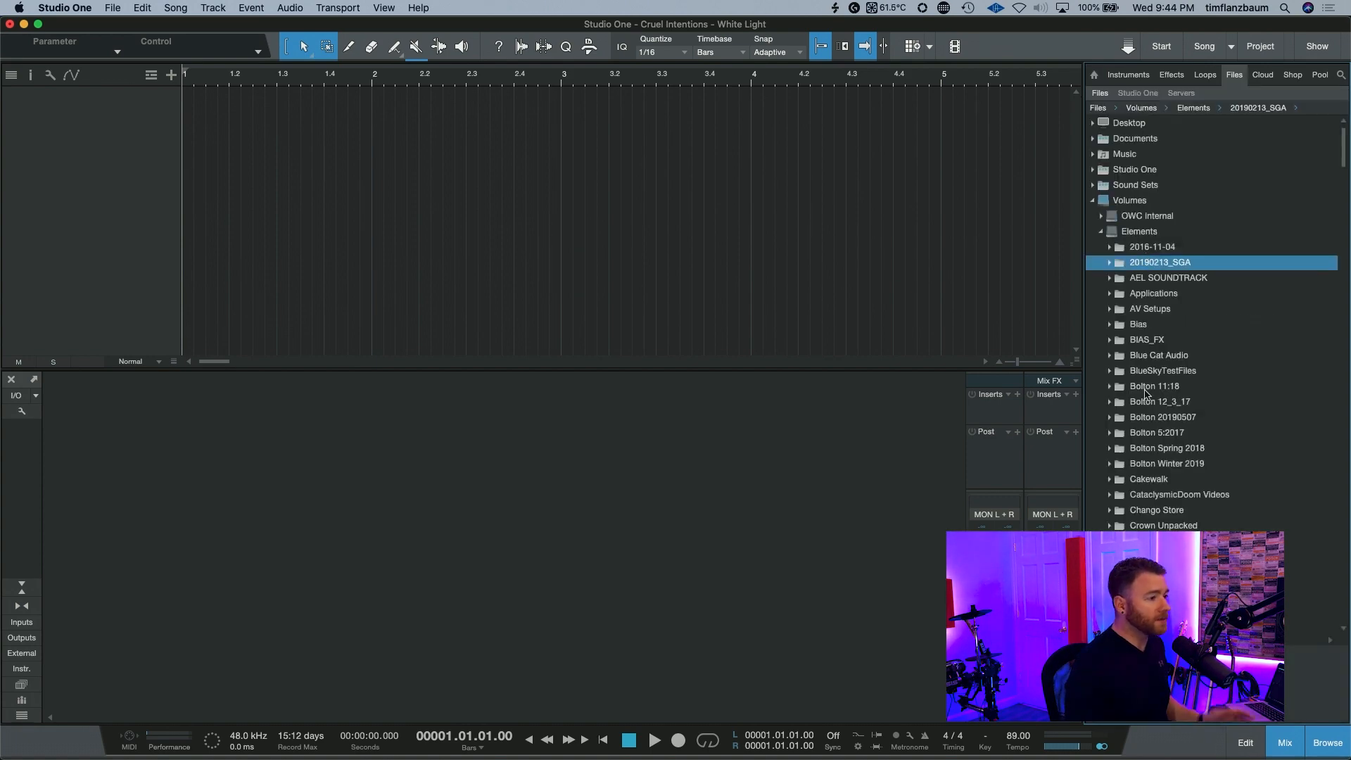
{"action": "scroll", "coordinate": [1146, 391], "scroll_direction": "down", "scroll_amount": 10}
{"action": "scroll", "coordinate": [1162, 436], "scroll_direction": "down", "scroll_amount": 7}
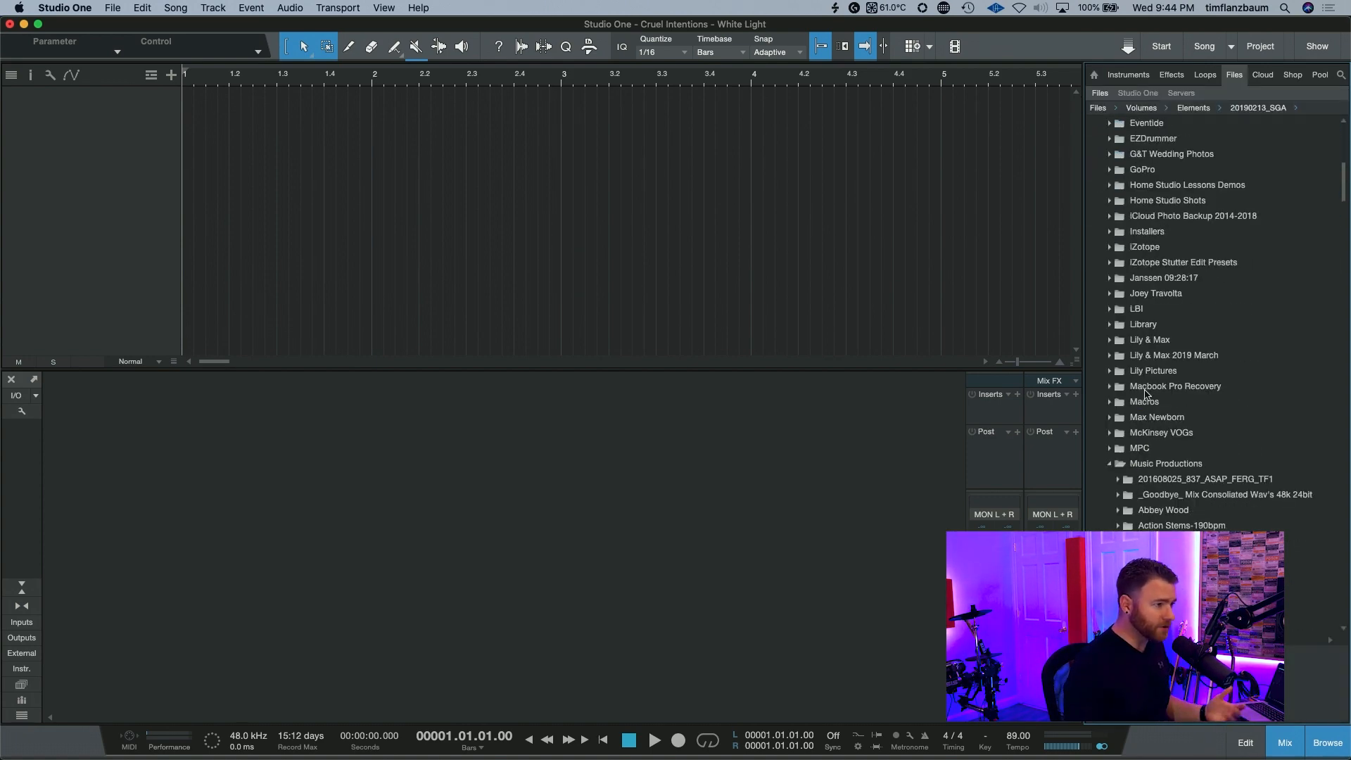
{"action": "scroll", "coordinate": [1170, 481], "scroll_direction": "down", "scroll_amount": 2}
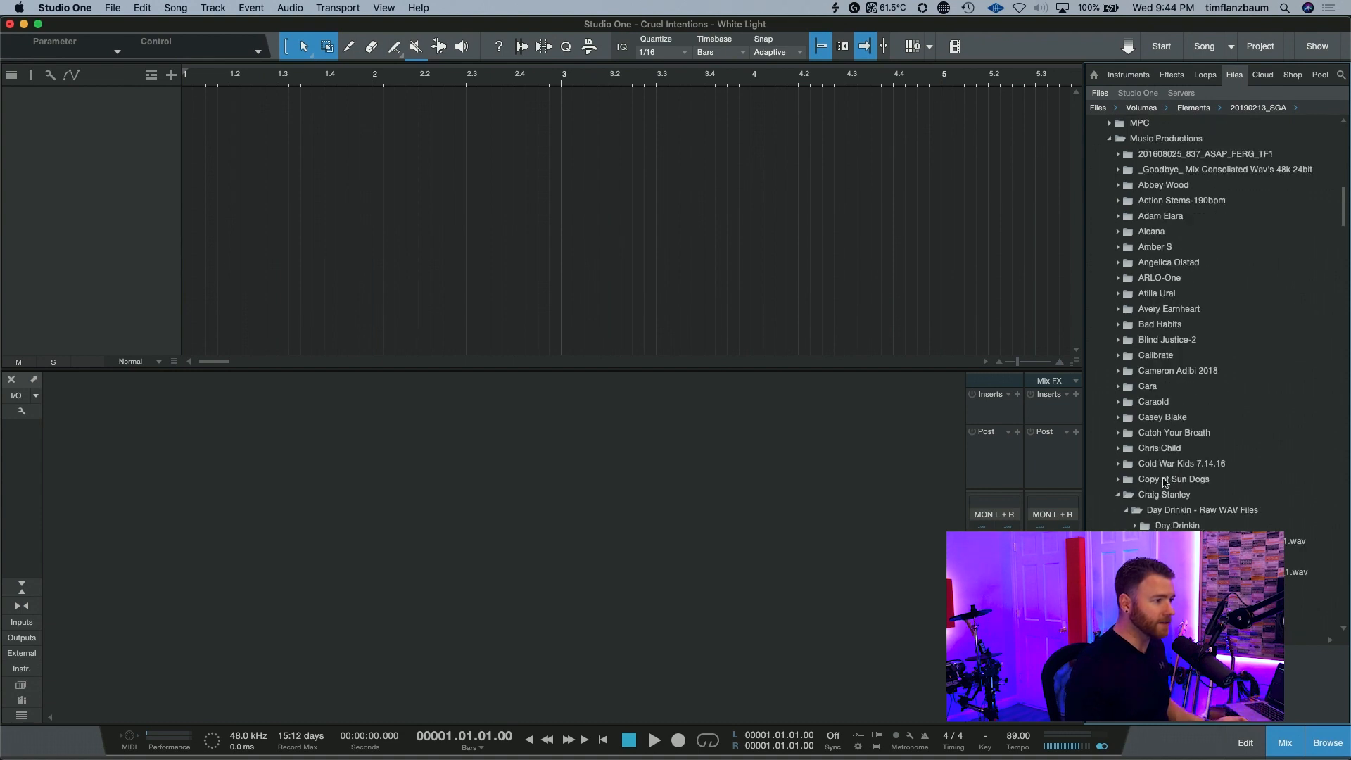
{"action": "left_click", "coordinate": [1115, 497]}
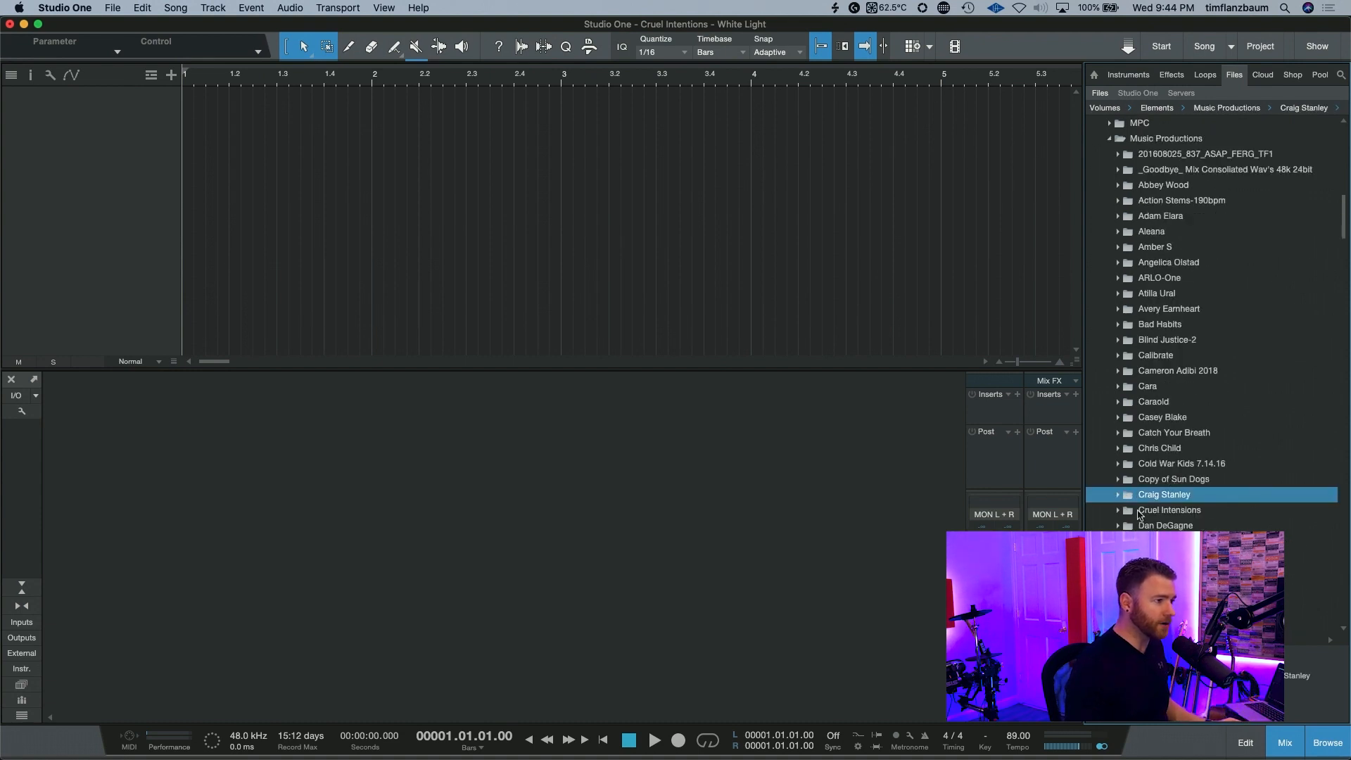
{"action": "left_click", "coordinate": [1121, 513]}
{"action": "scroll", "coordinate": [1122, 493], "scroll_direction": "down", "scroll_amount": 3}
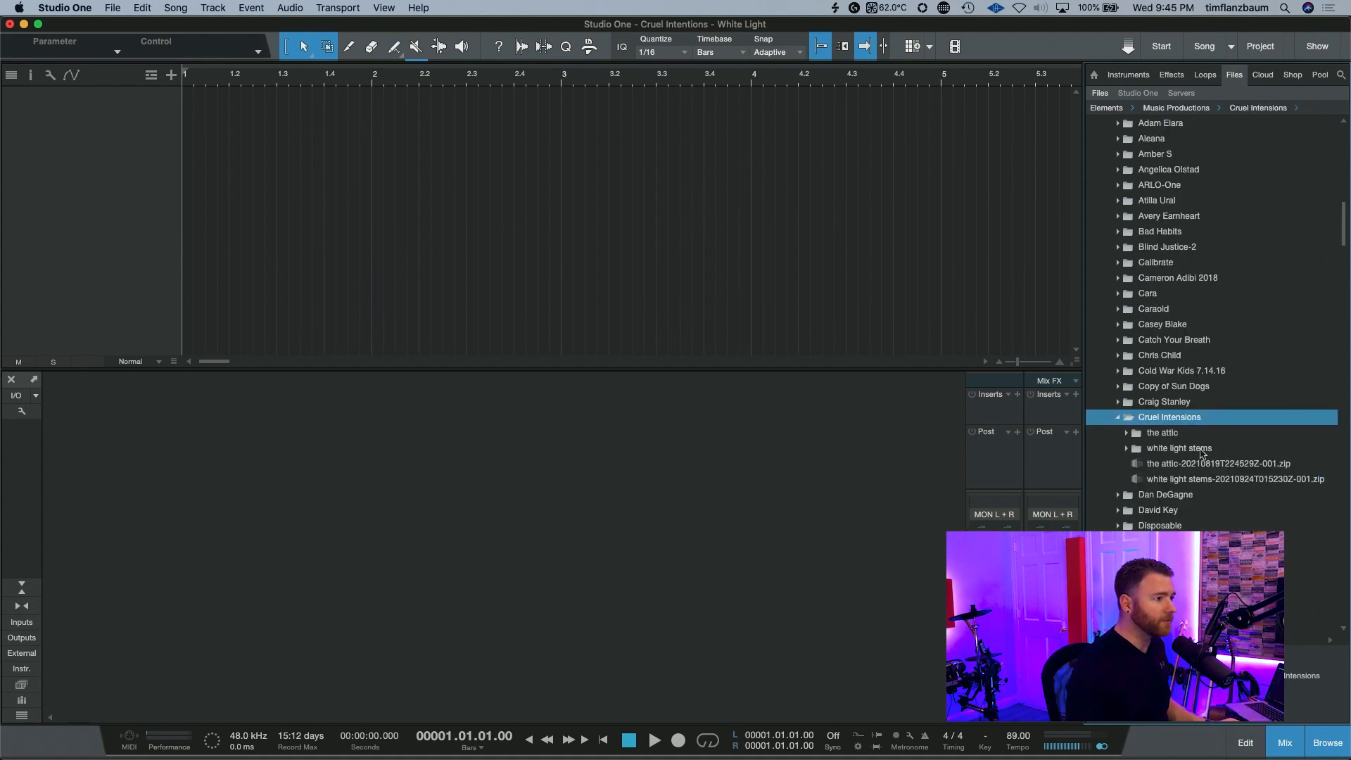
{"action": "left_click", "coordinate": [1122, 451]}
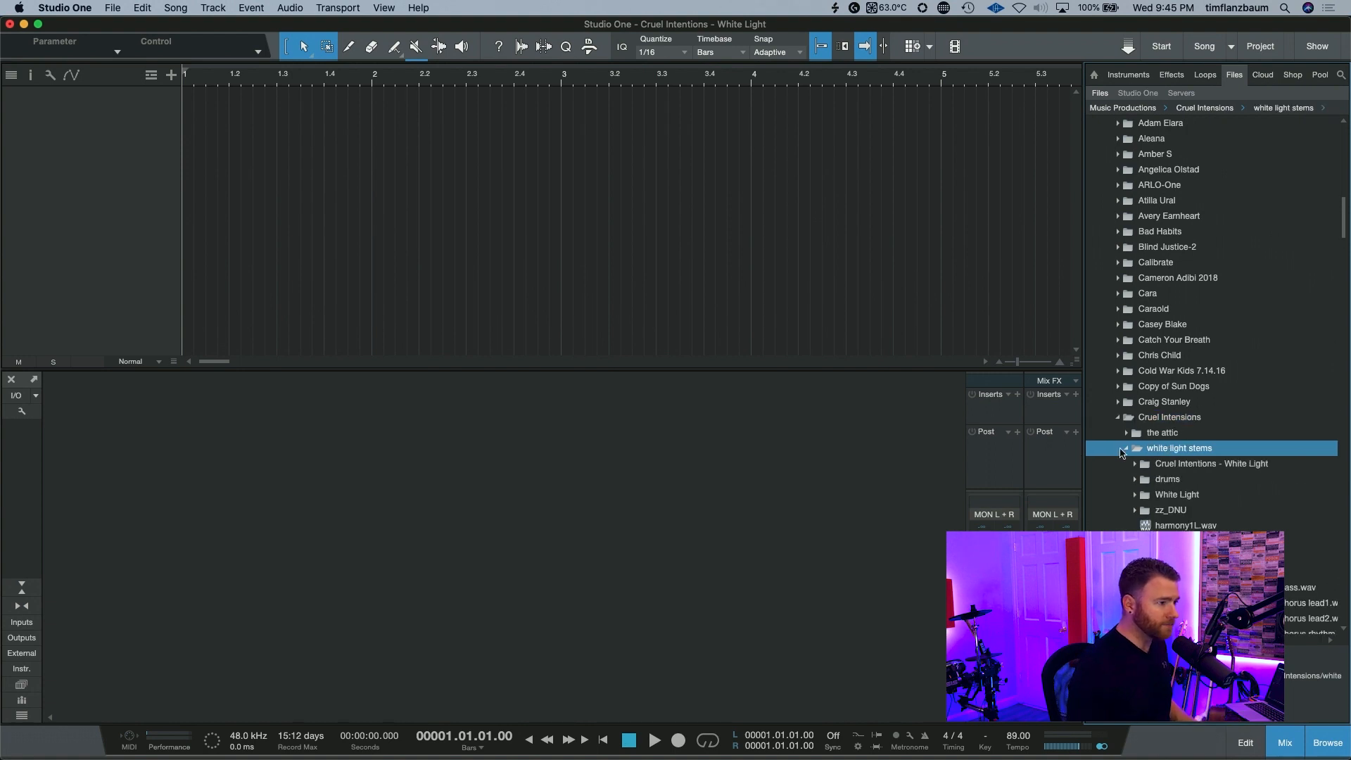
{"action": "scroll", "coordinate": [1122, 451], "scroll_direction": "down", "scroll_amount": 2}
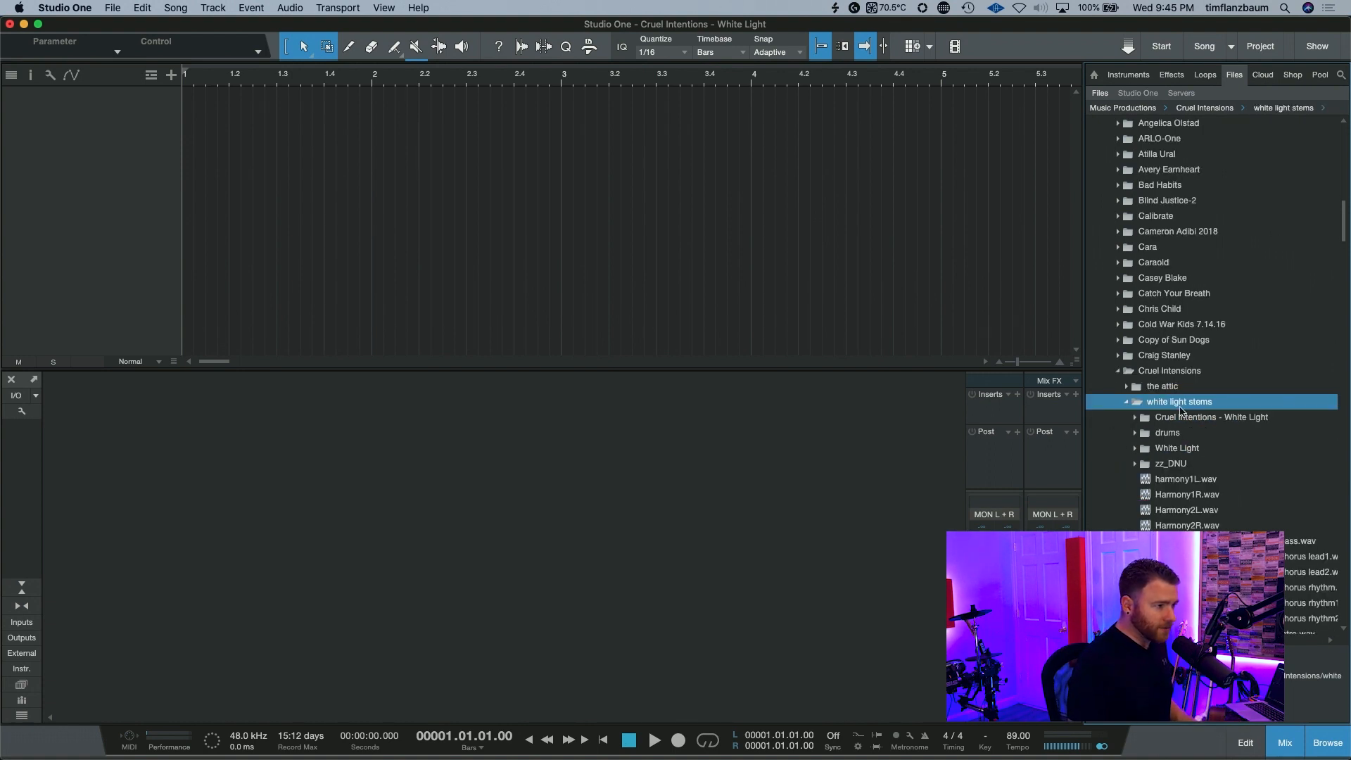
{"action": "scroll", "coordinate": [1186, 495], "scroll_direction": "down", "scroll_amount": 6}
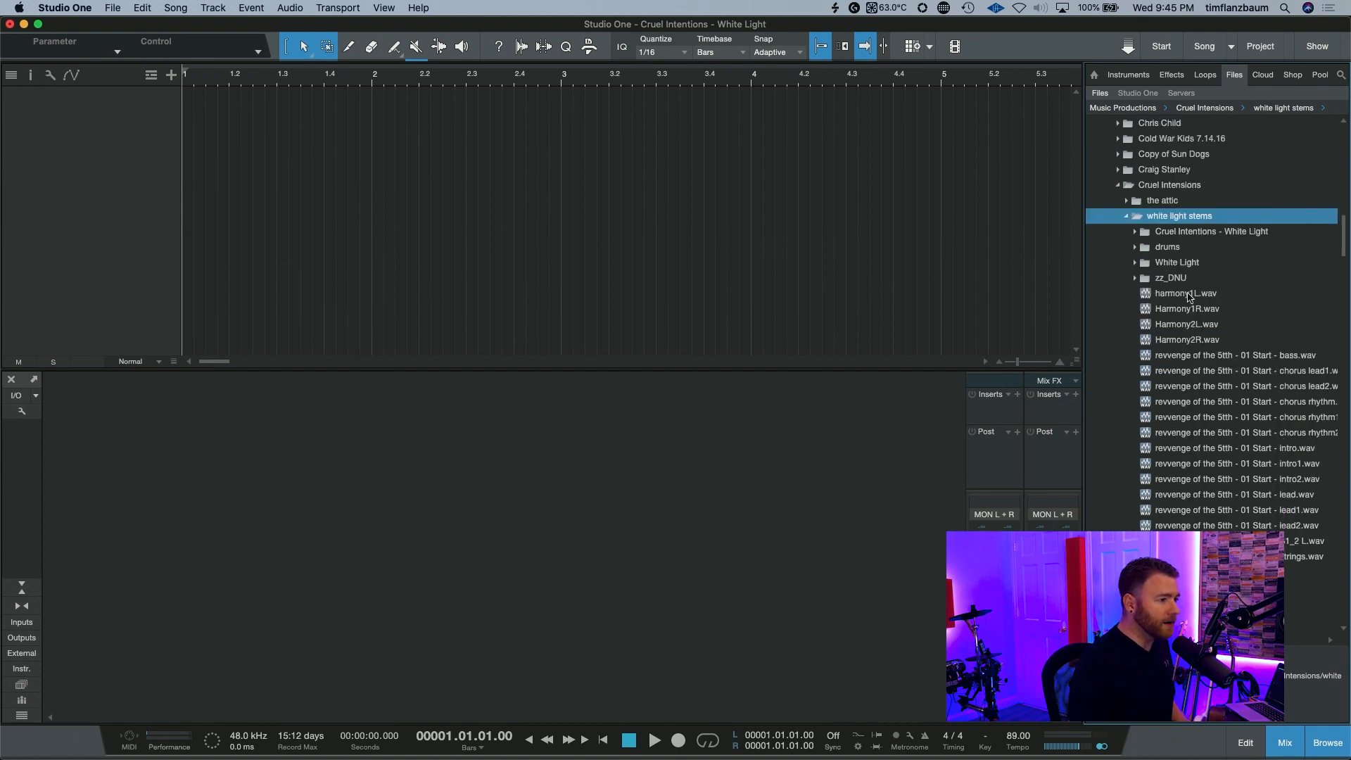
Import all WAV stems from harmony1L to woah 3 as separate tracks at the song start, and hide the browser and mixer
{"action": "left_click", "coordinate": [1191, 297]}
{"action": "scroll", "coordinate": [1197, 281], "scroll_direction": "down", "scroll_amount": 3}
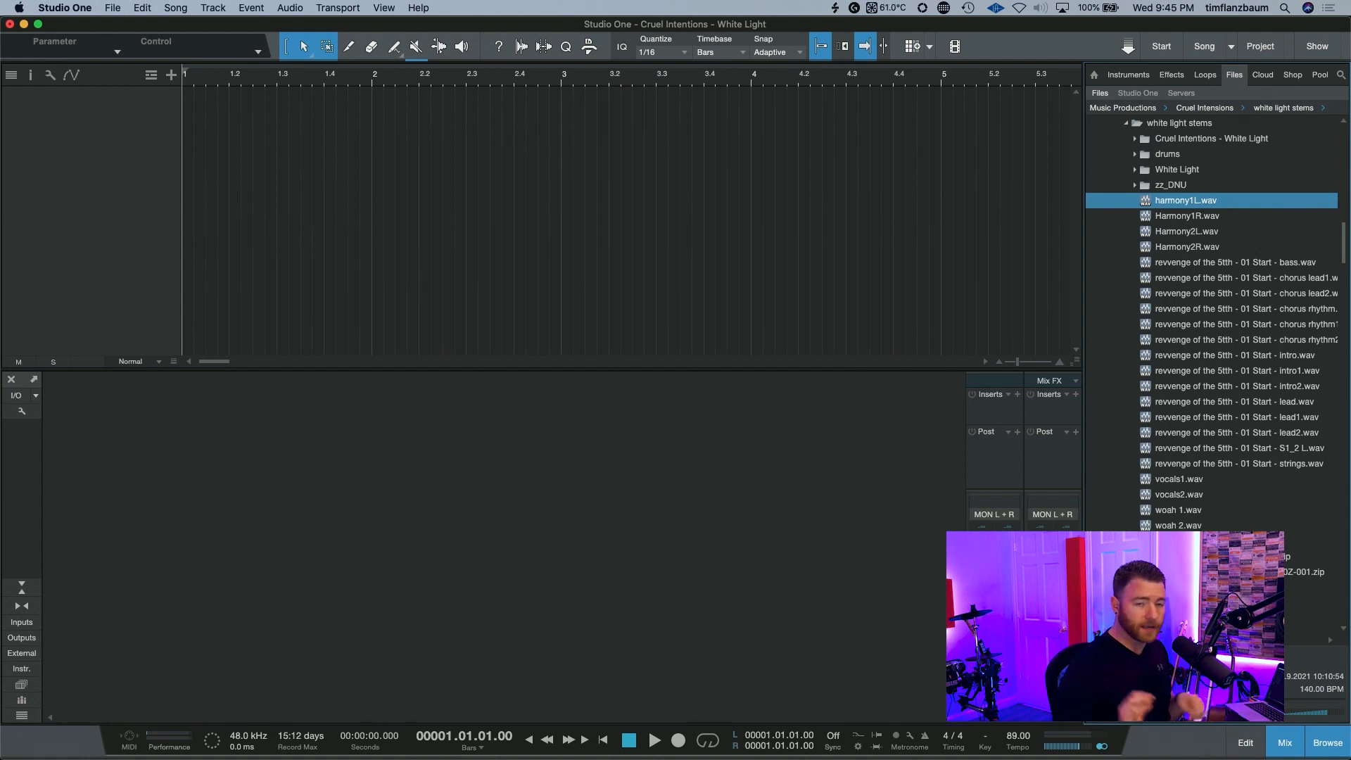
{"action": "left_click", "coordinate": [1183, 541], "text": "shift"}
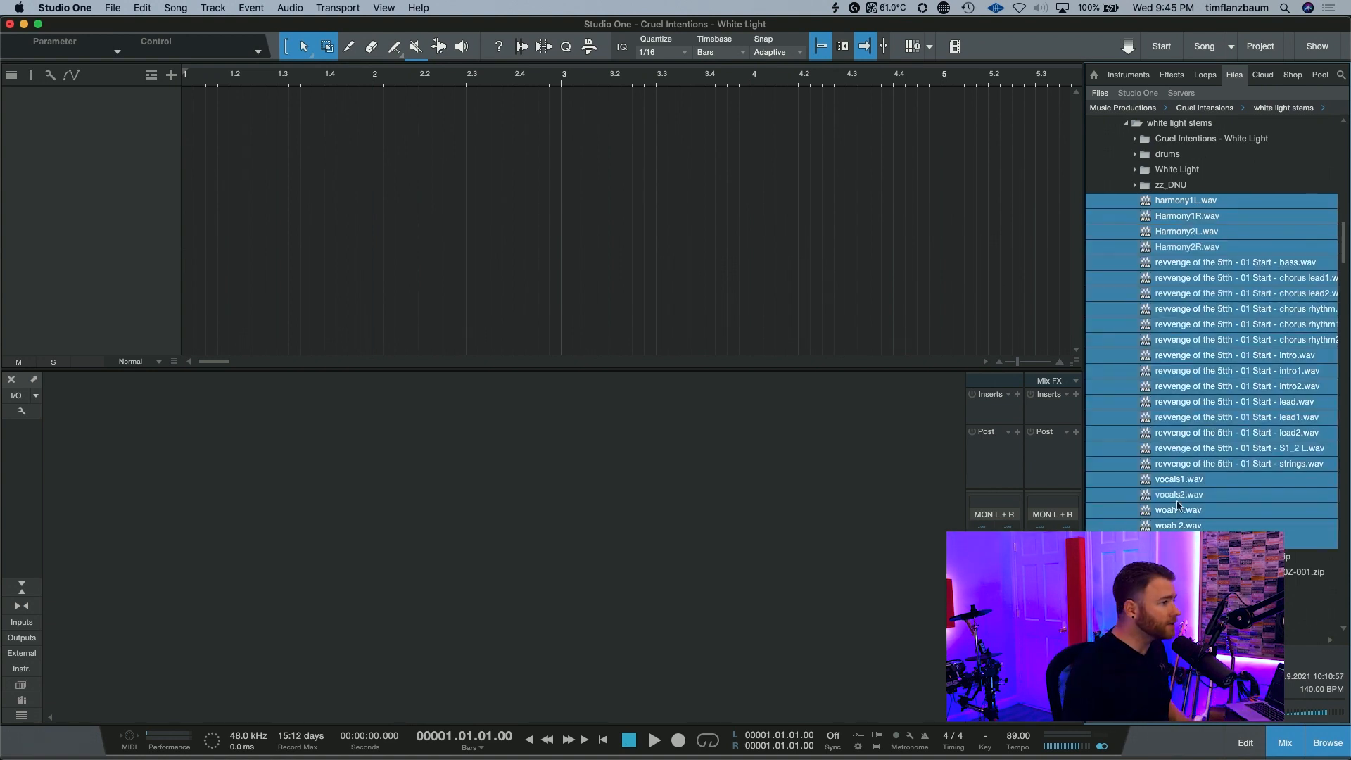
{"action": "left_click_drag", "start_coordinate": [1184, 266], "coordinate": [208, 215]}
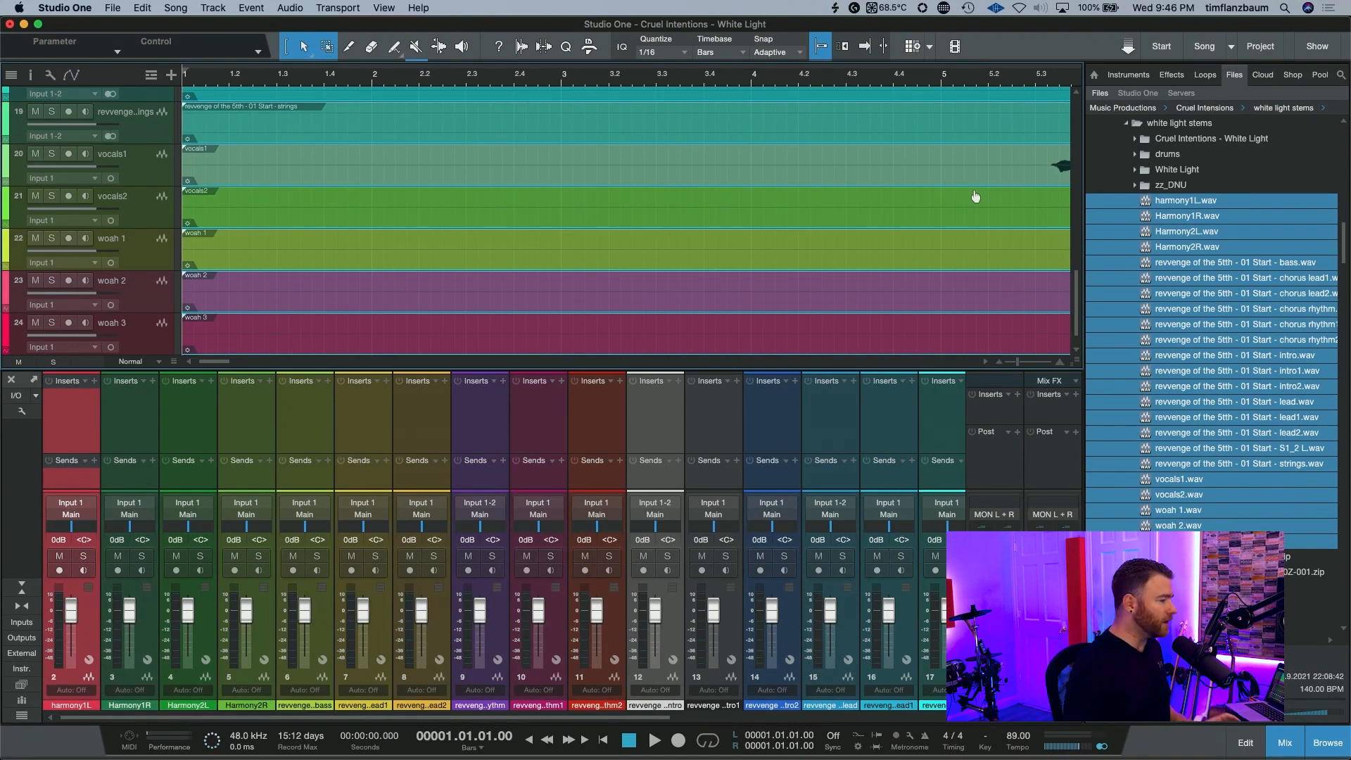
{"action": "key", "text": "F5"}
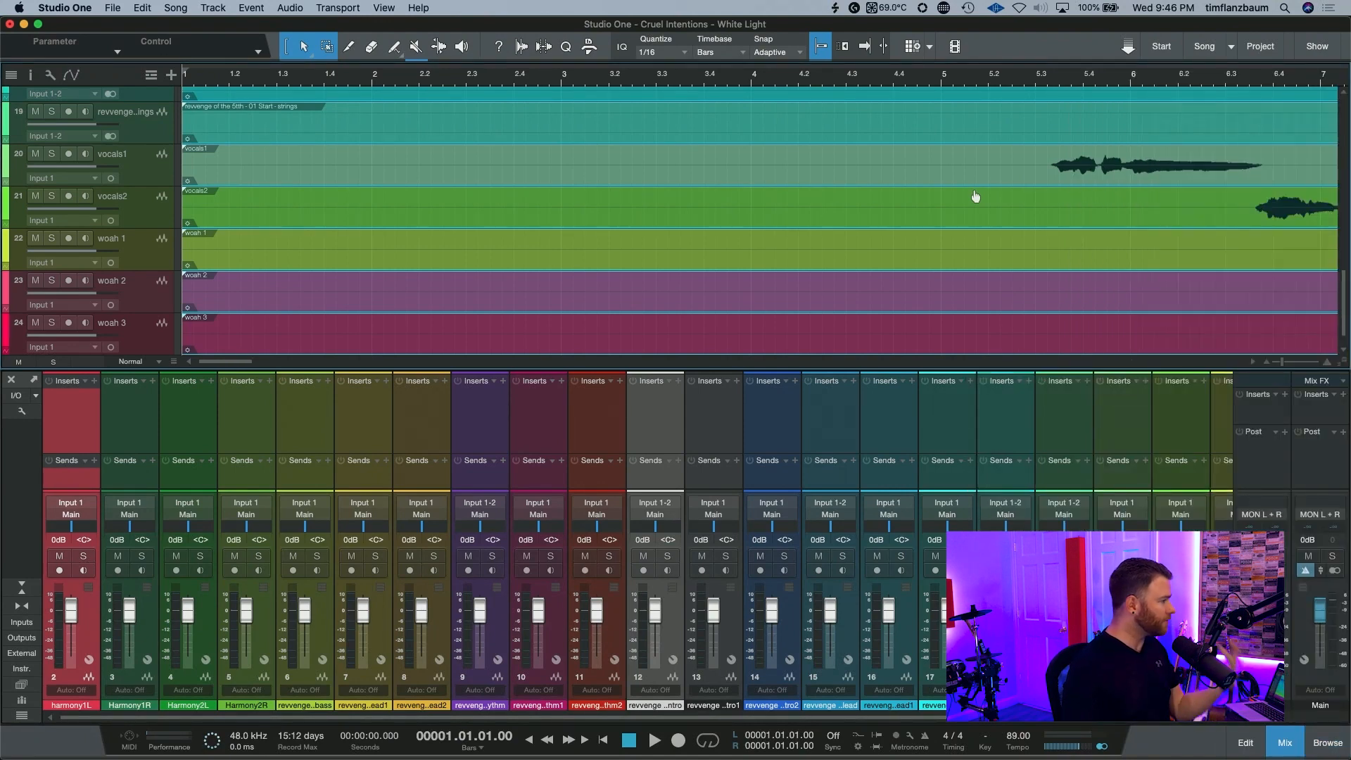
{"action": "key", "text": "F3"}
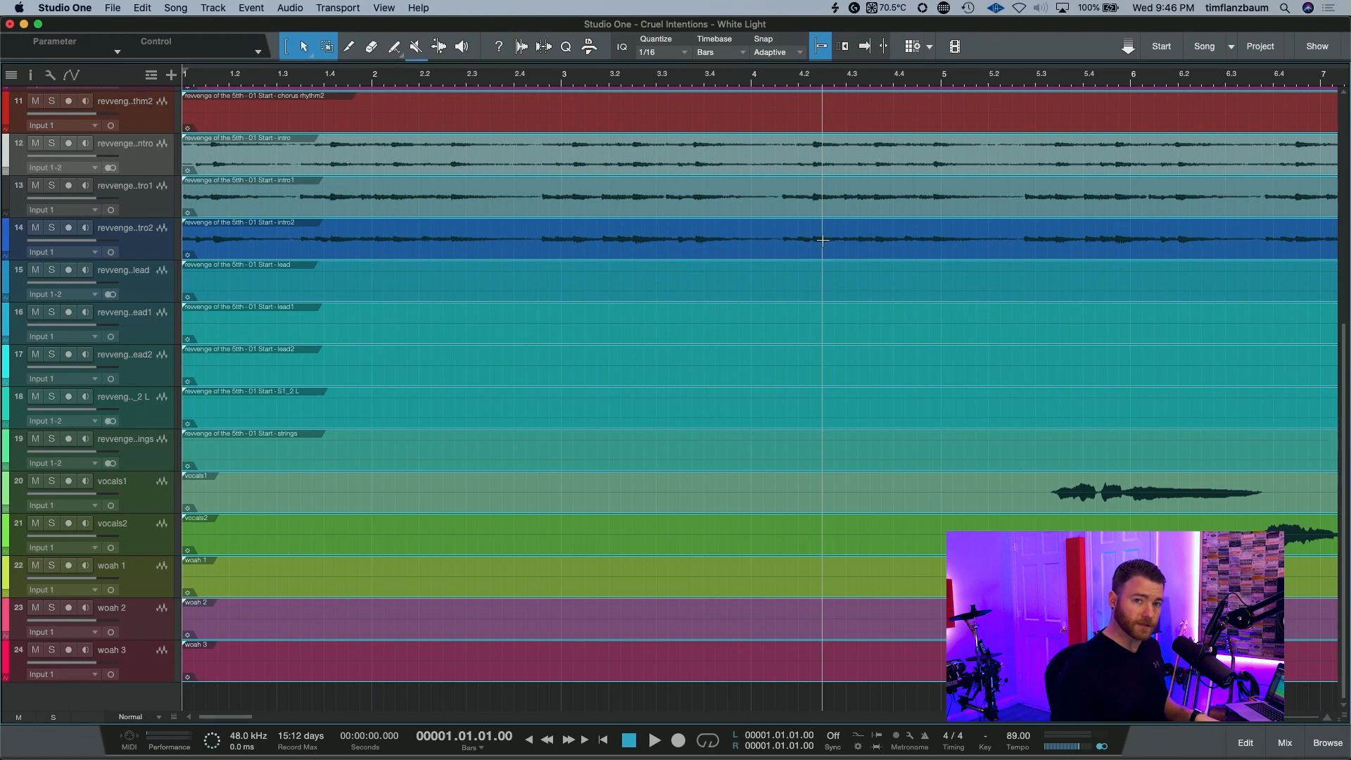
Switch to Finder, import all WAV files of the drums folder as new tracks below woah 3, and return to Studio One
{"action": "key", "text": "super+Tab"}
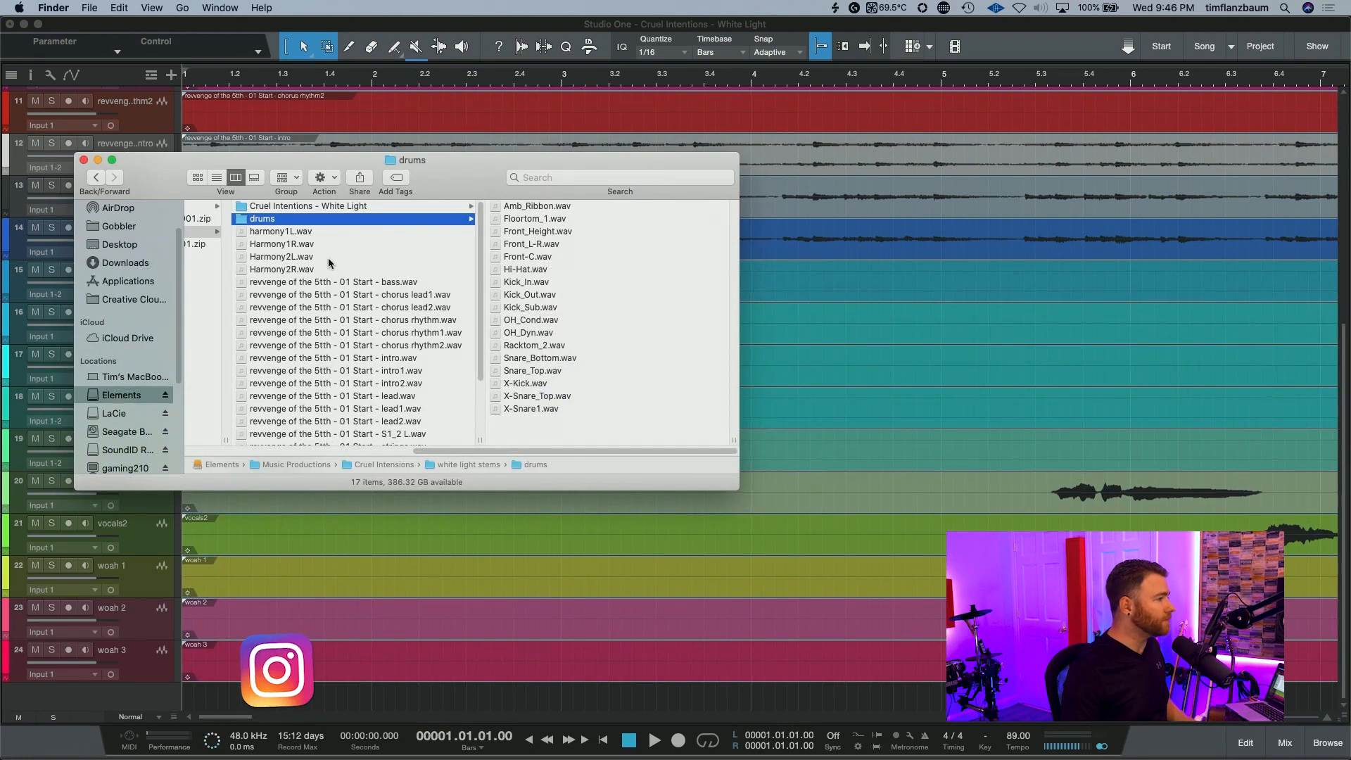
{"action": "left_click_drag", "start_coordinate": [634, 426], "coordinate": [590, 184]}
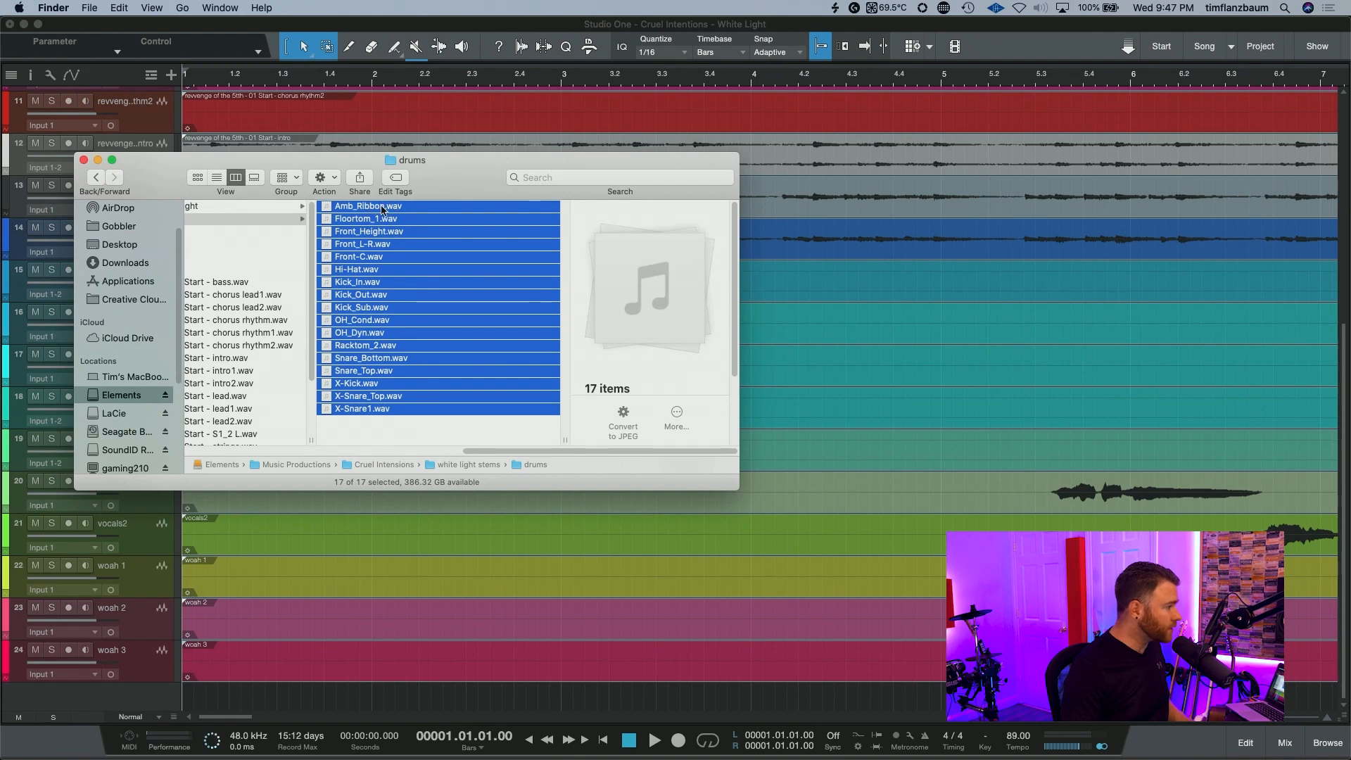
{"action": "left_click_drag", "start_coordinate": [382, 209], "coordinate": [204, 704]}
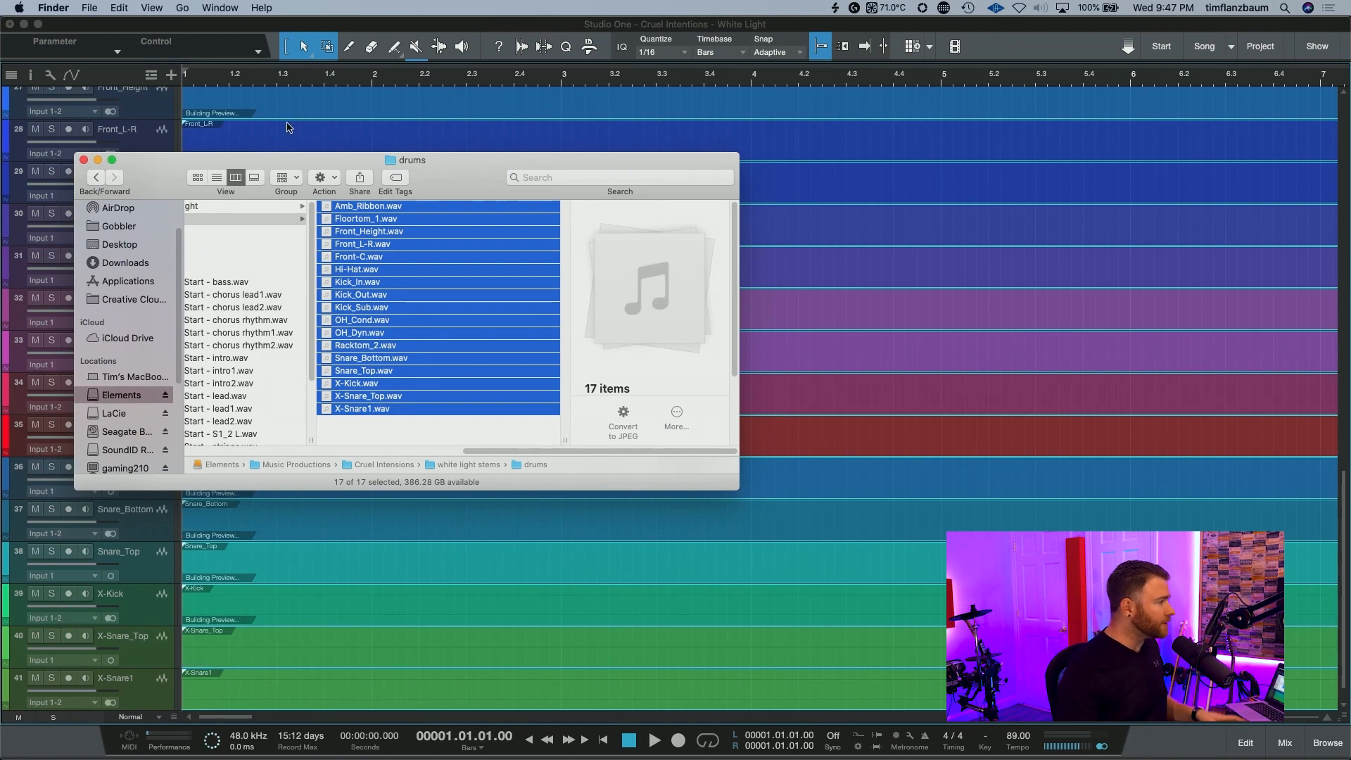
{"action": "left_click", "coordinate": [287, 127]}
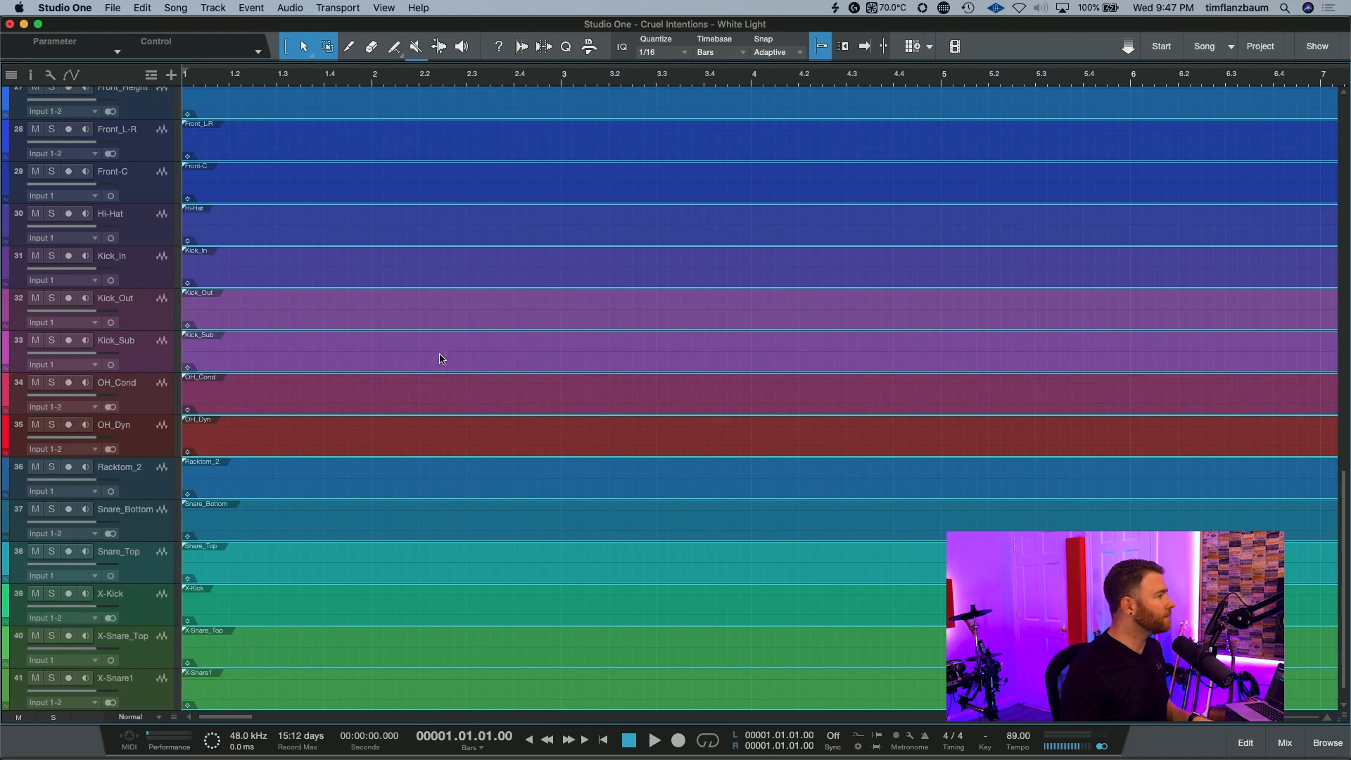
Pack the drum tracks from Amb_Ribbon to X-Snare1 into a folder track named DRUMS
{"action": "key", "text": "shift+f"}
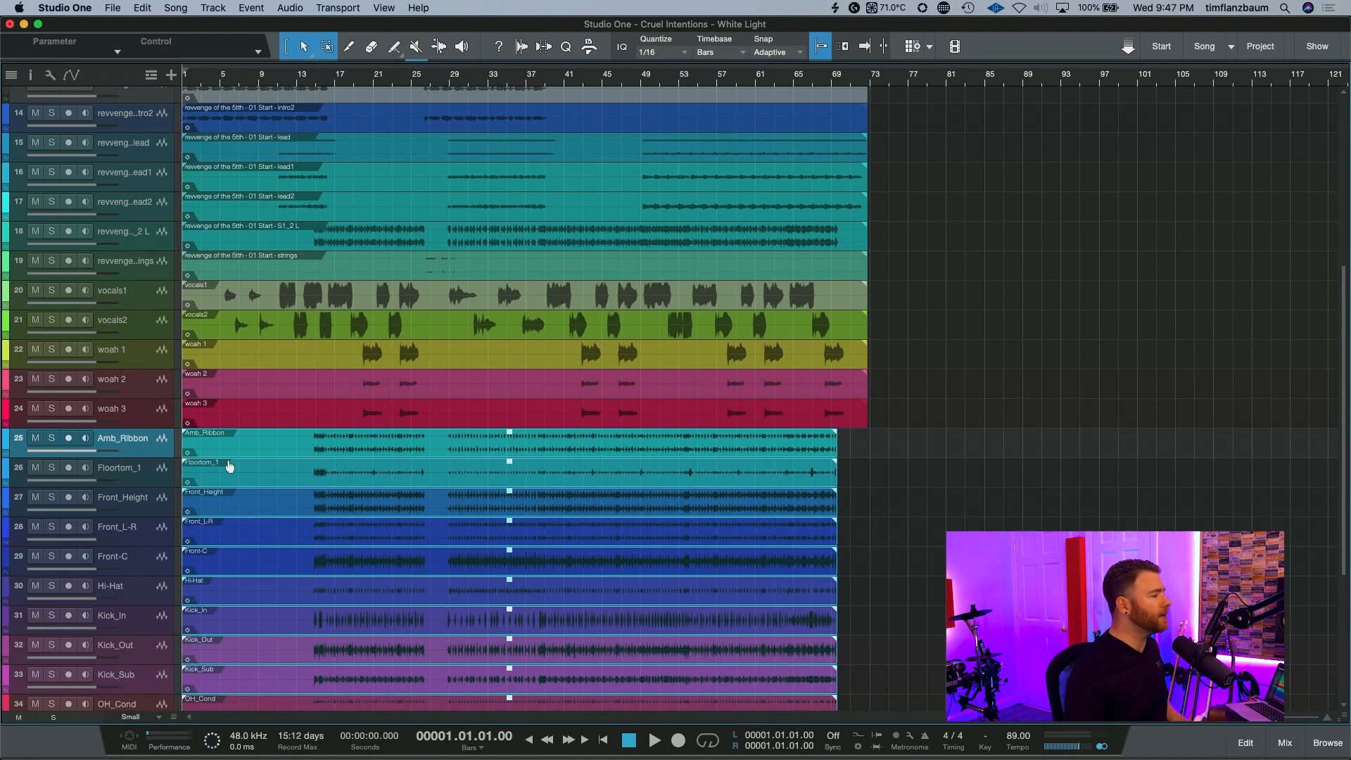
{"action": "scroll", "coordinate": [242, 422], "scroll_direction": "down", "scroll_amount": 3}
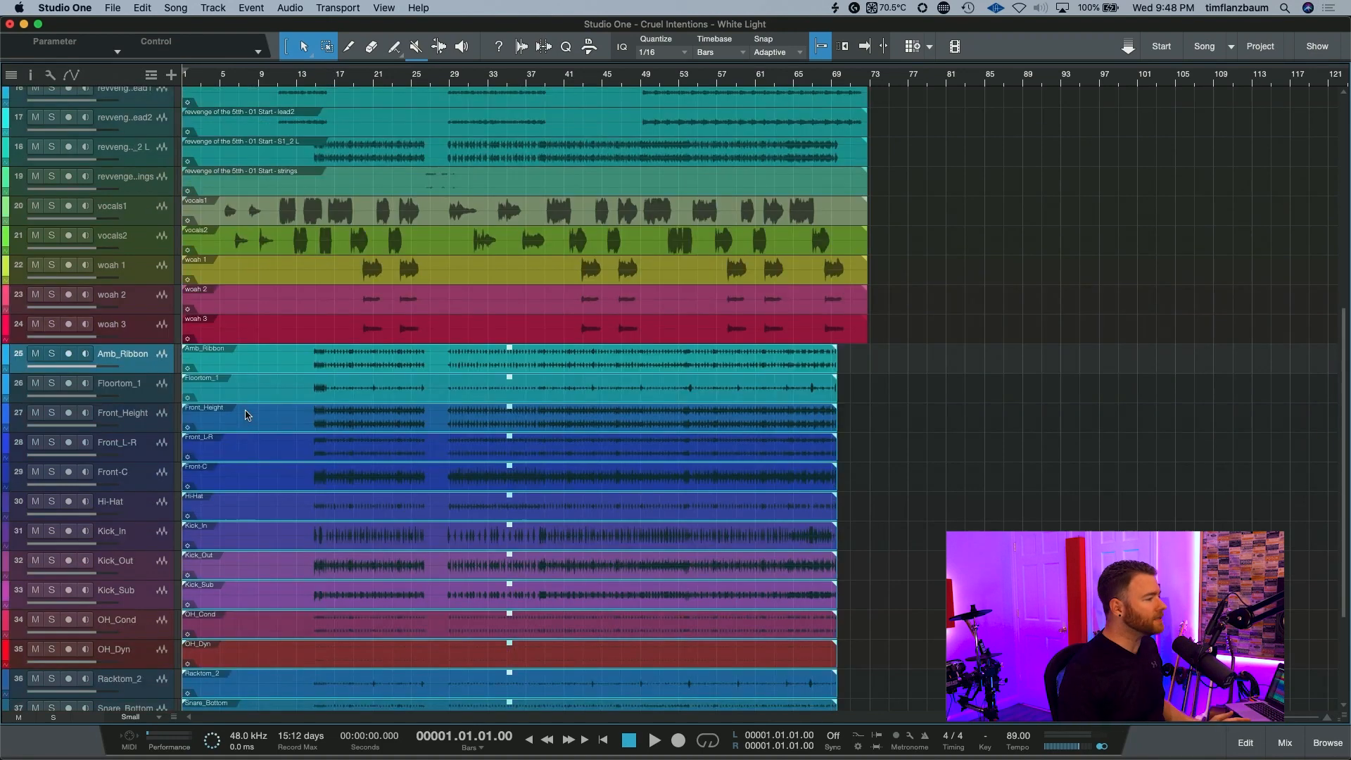
{"action": "scroll", "coordinate": [162, 369], "scroll_direction": "down", "scroll_amount": 6}
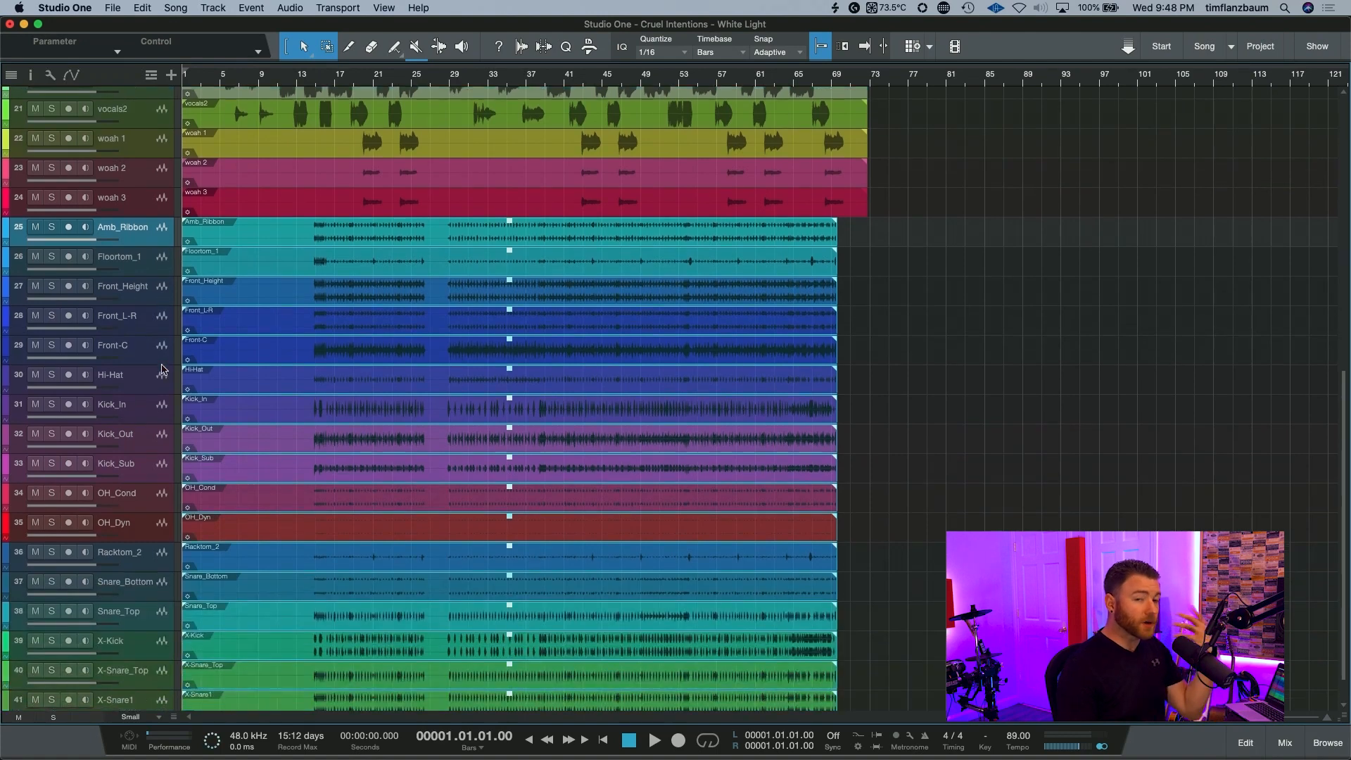
{"action": "left_click", "coordinate": [141, 677], "text": "shift"}
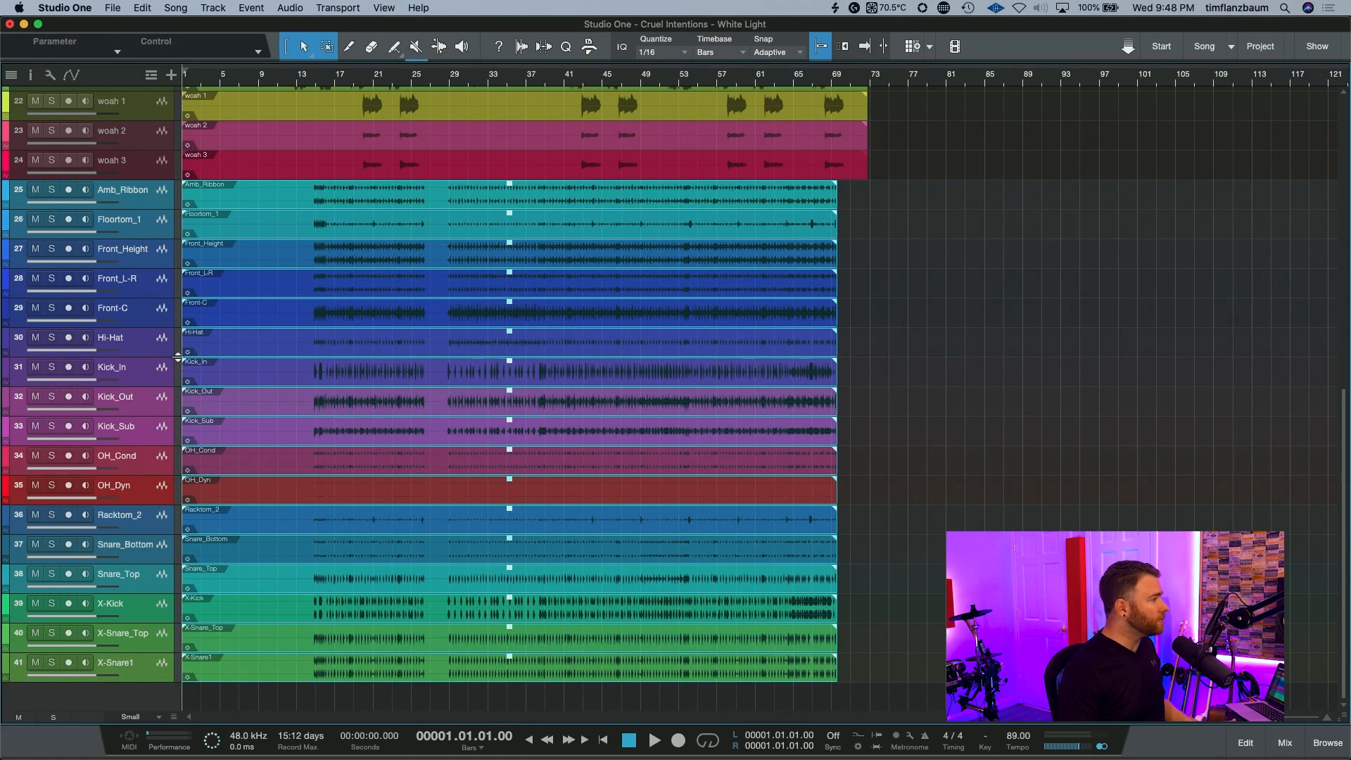
{"action": "left_click", "coordinate": [155, 195]}
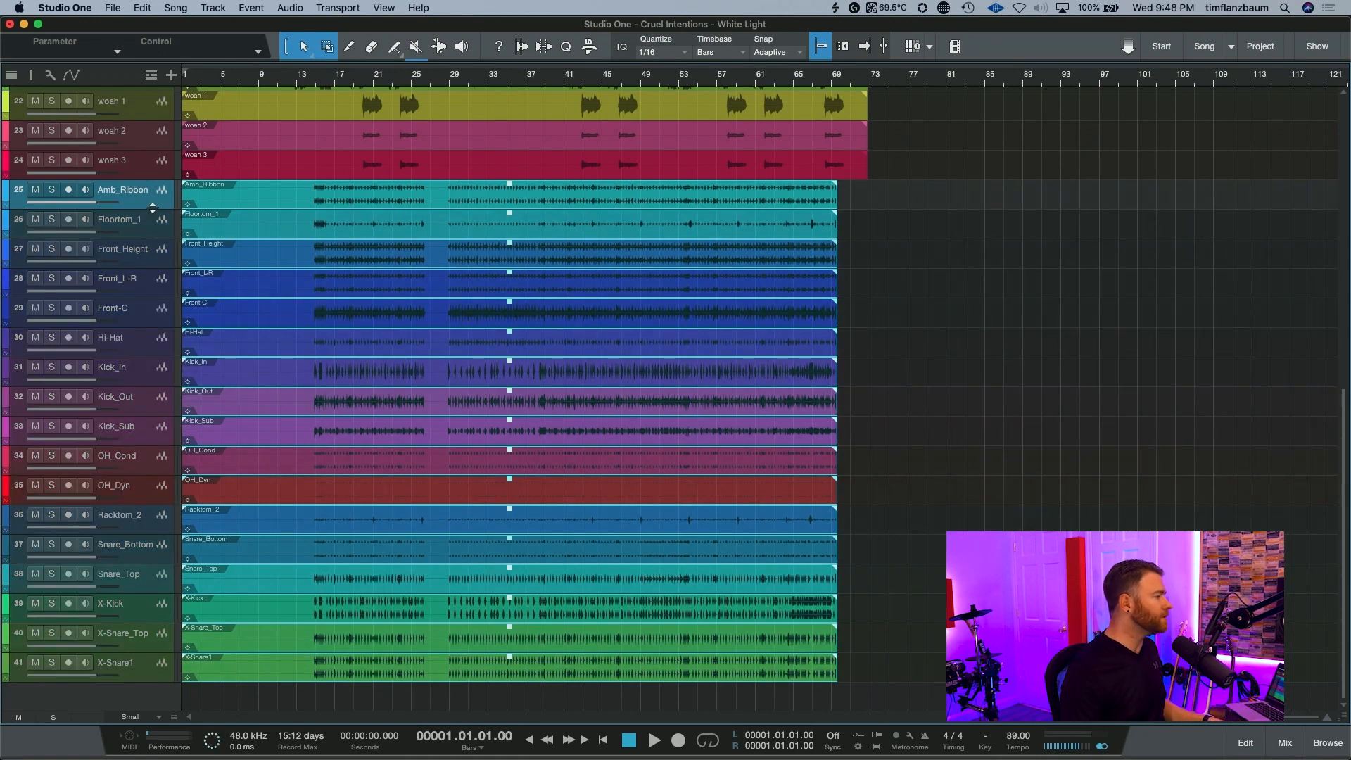
{"action": "left_click", "coordinate": [150, 677], "text": "shift"}
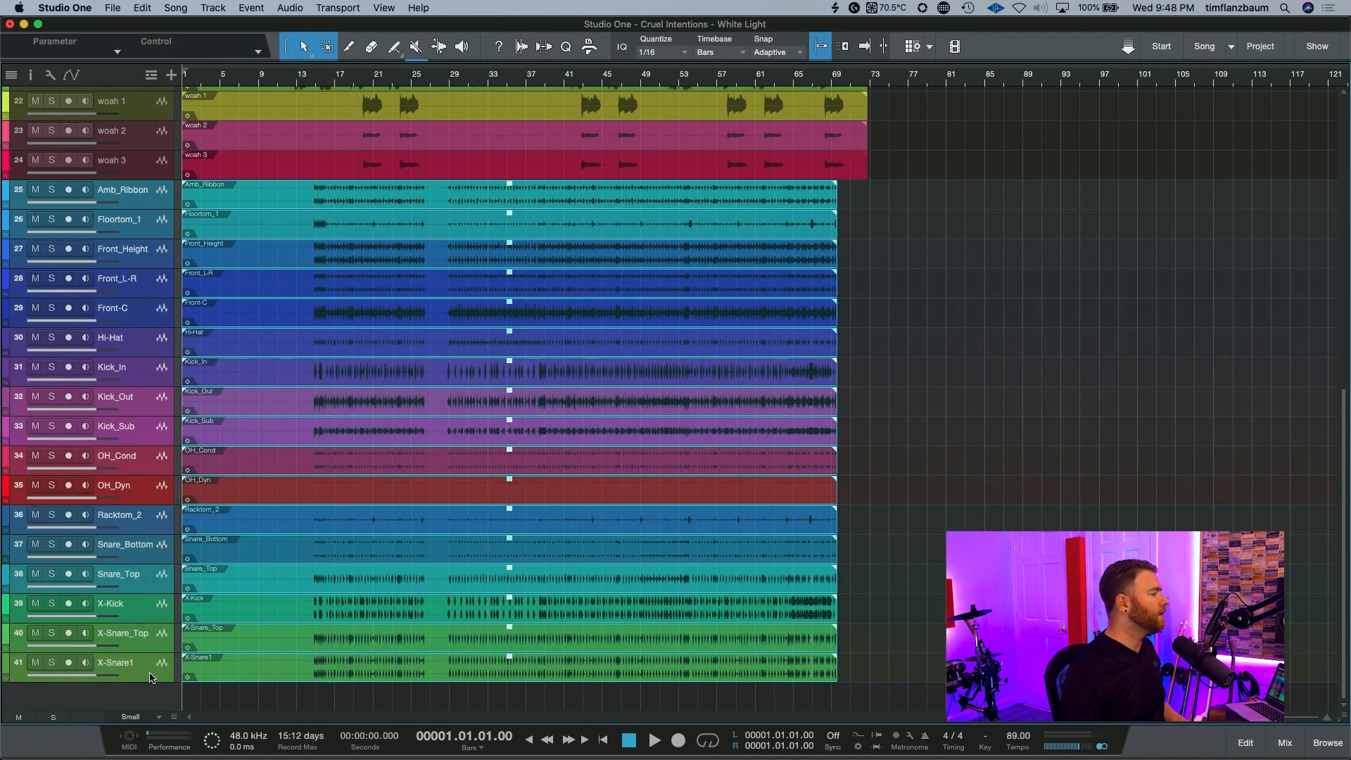
{"action": "right_click", "coordinate": [150, 678]}
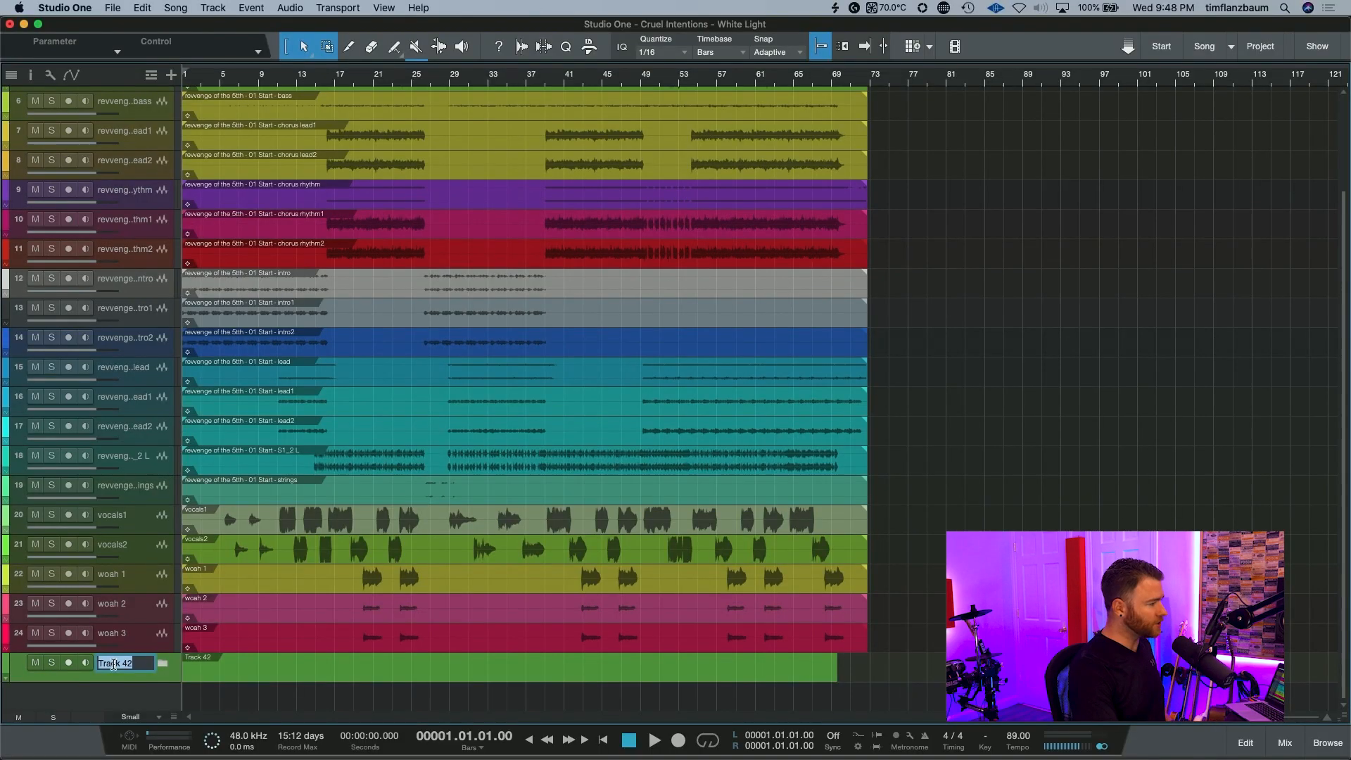
{"action": "type", "text": "DRUMS"}
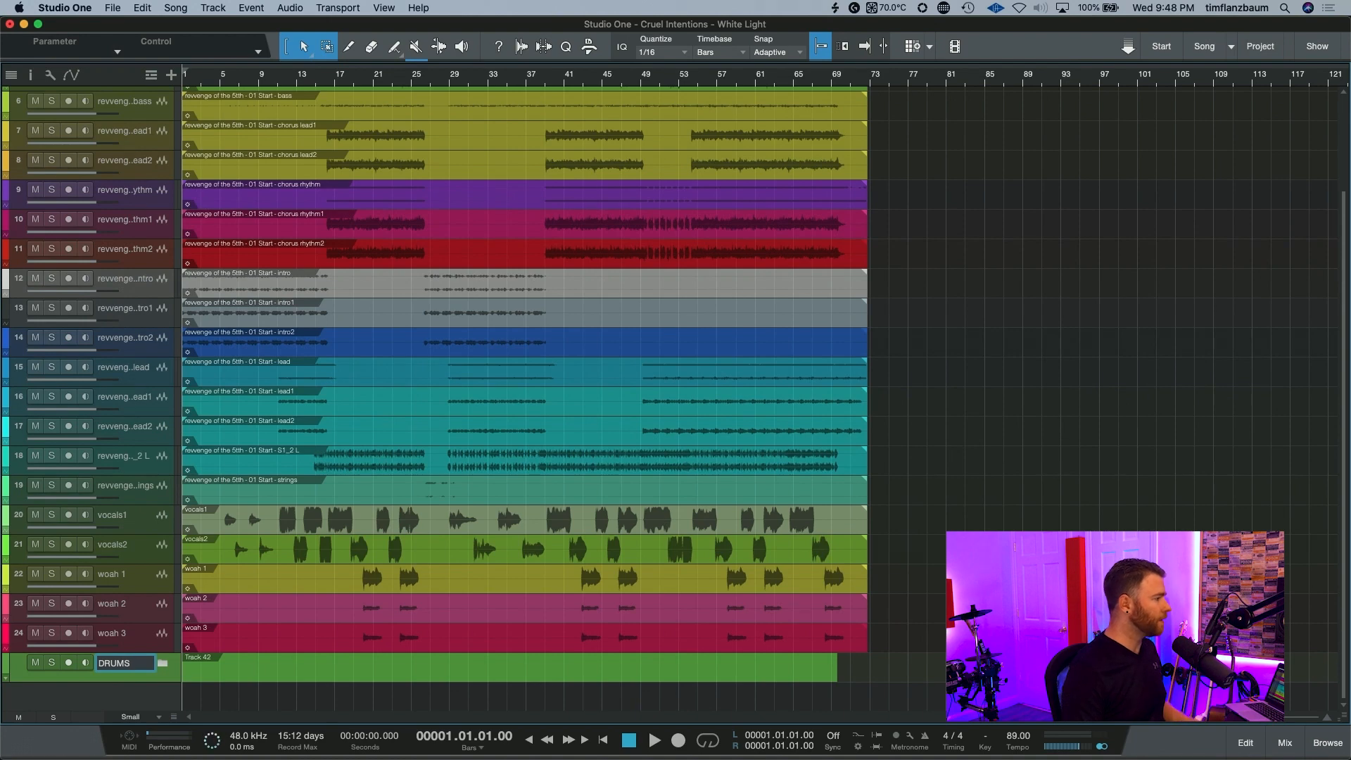
{"action": "key", "text": "Return"}
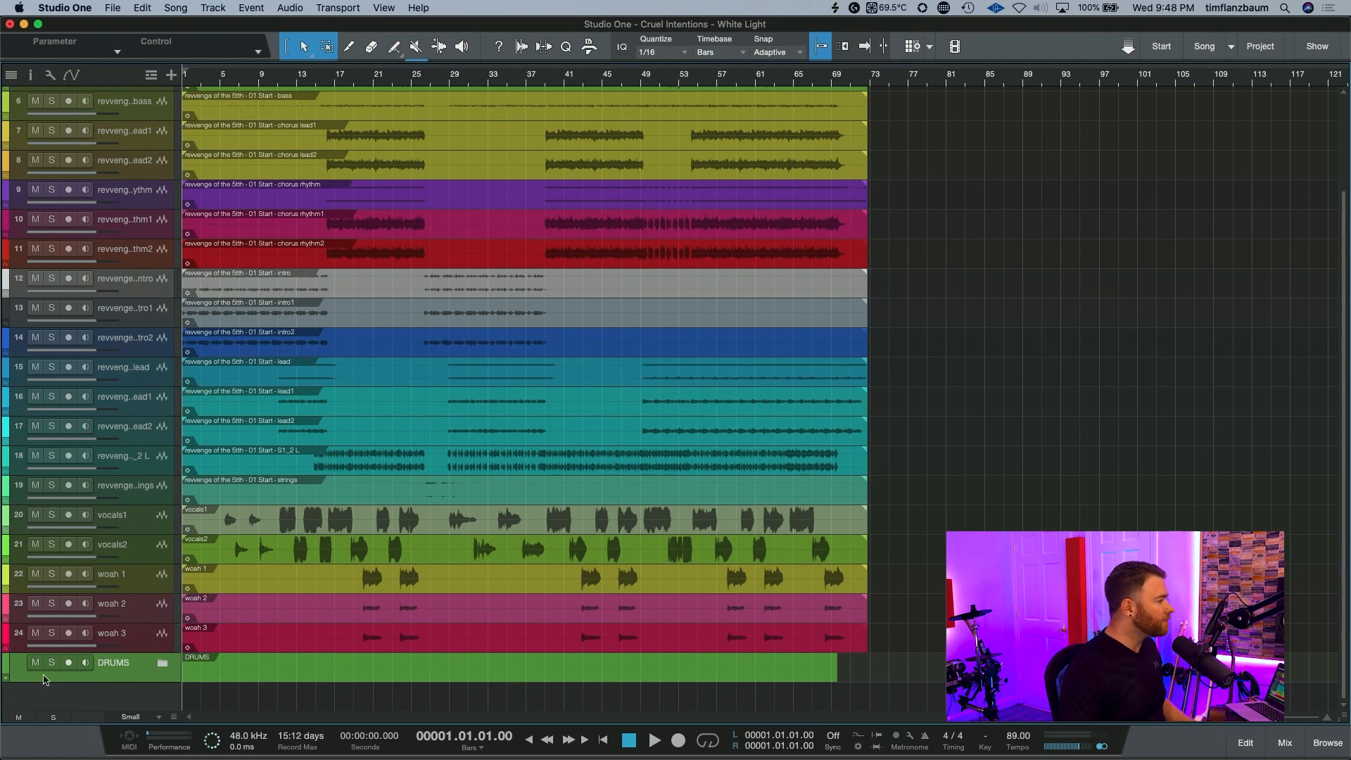
Colour the DRUMS folder and its tracks blue, and expand the folder to check its contents before collapsing it
{"action": "left_click", "coordinate": [8, 667]}
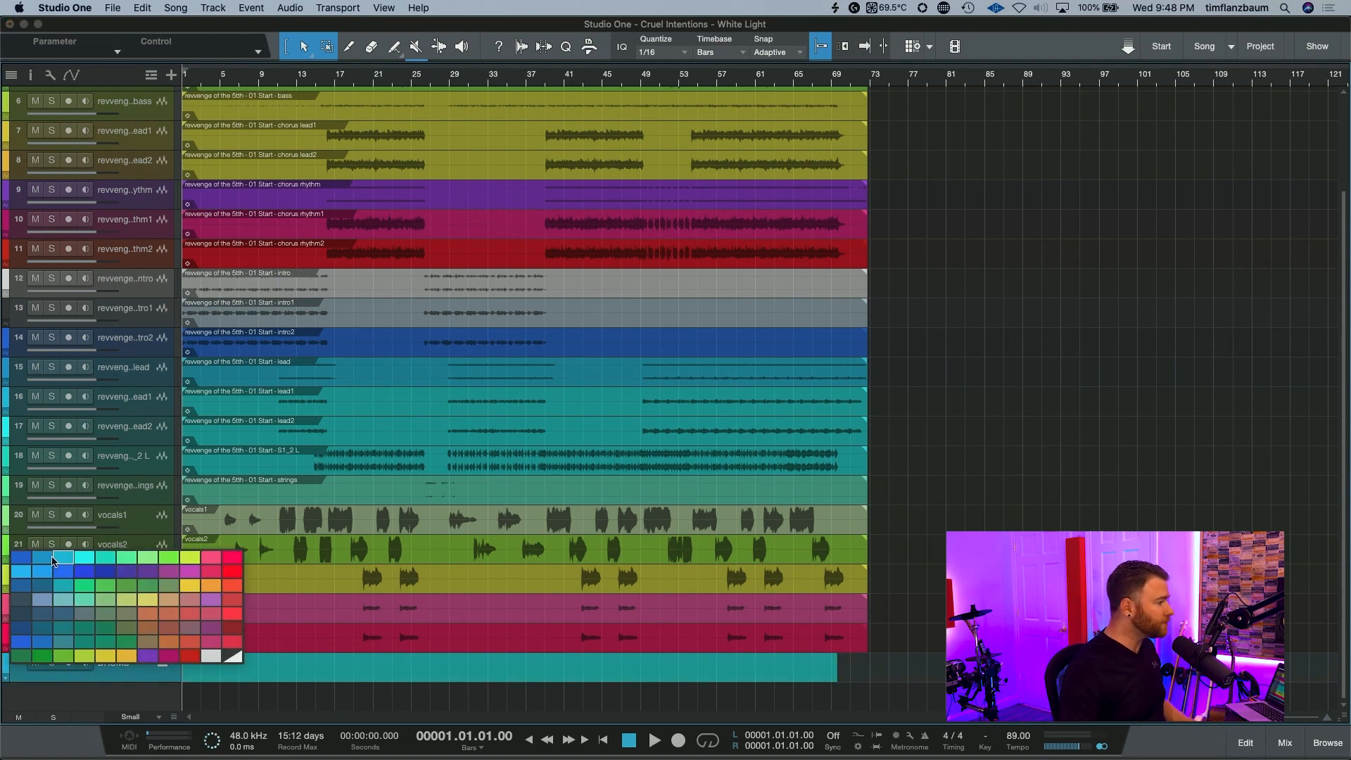
{"action": "left_click", "coordinate": [44, 561]}
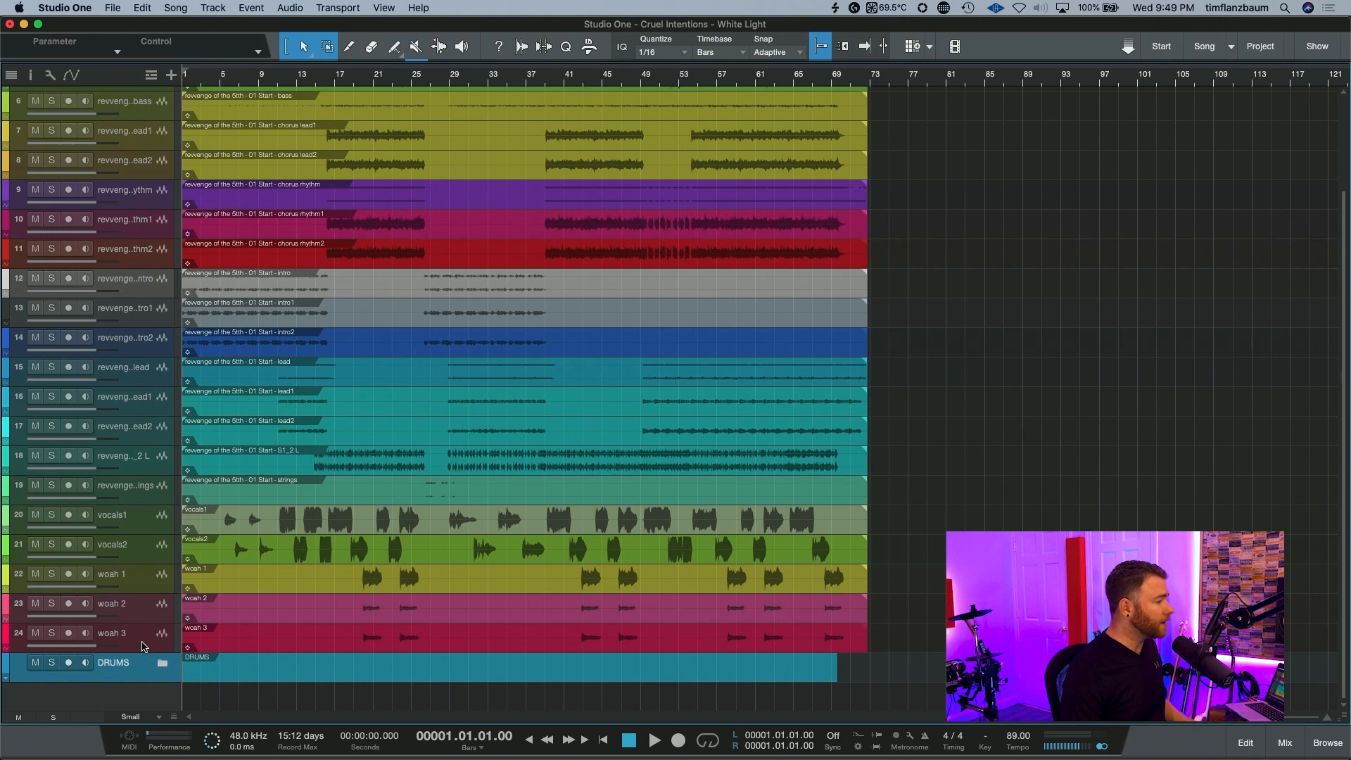
{"action": "left_click", "coordinate": [163, 663]}
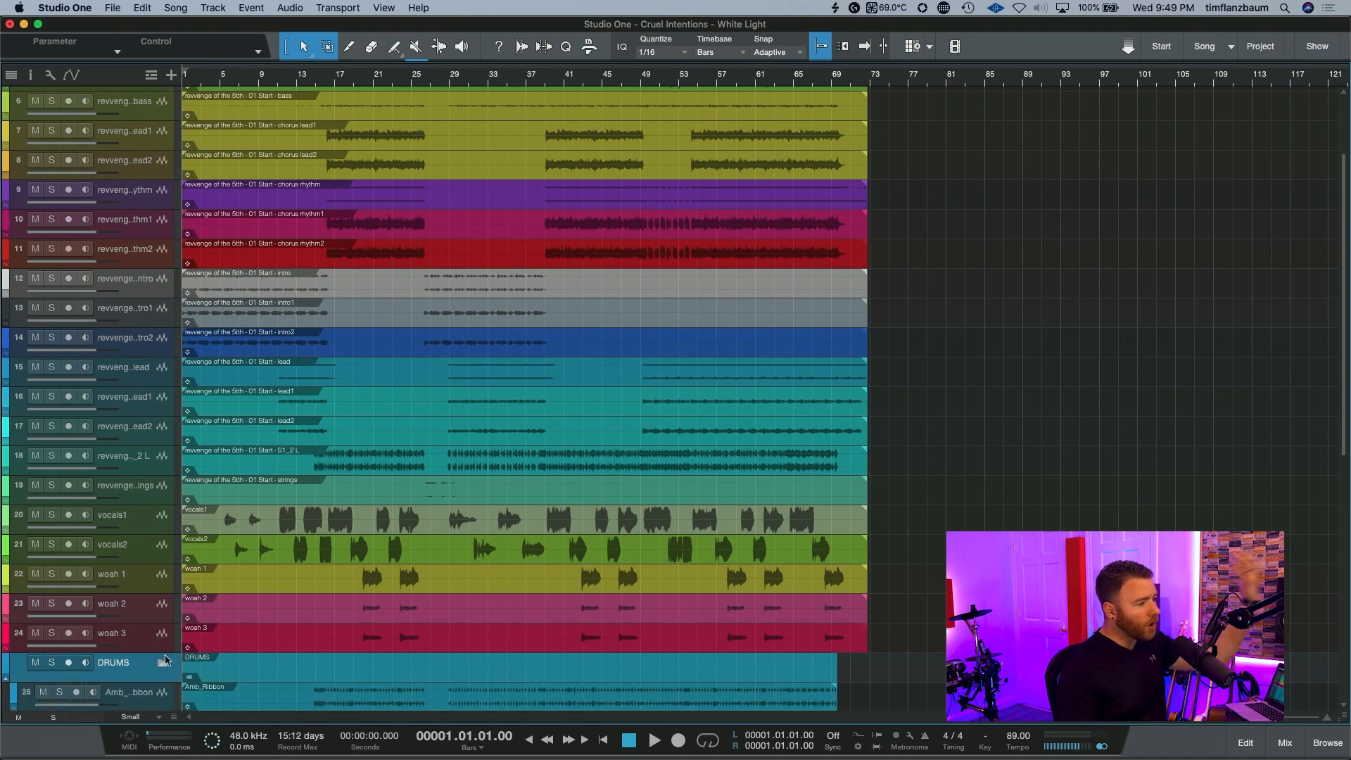
{"action": "scroll", "coordinate": [171, 617], "scroll_direction": "down", "scroll_amount": 4}
{"action": "scroll", "coordinate": [171, 617], "scroll_direction": "down", "scroll_amount": 12}
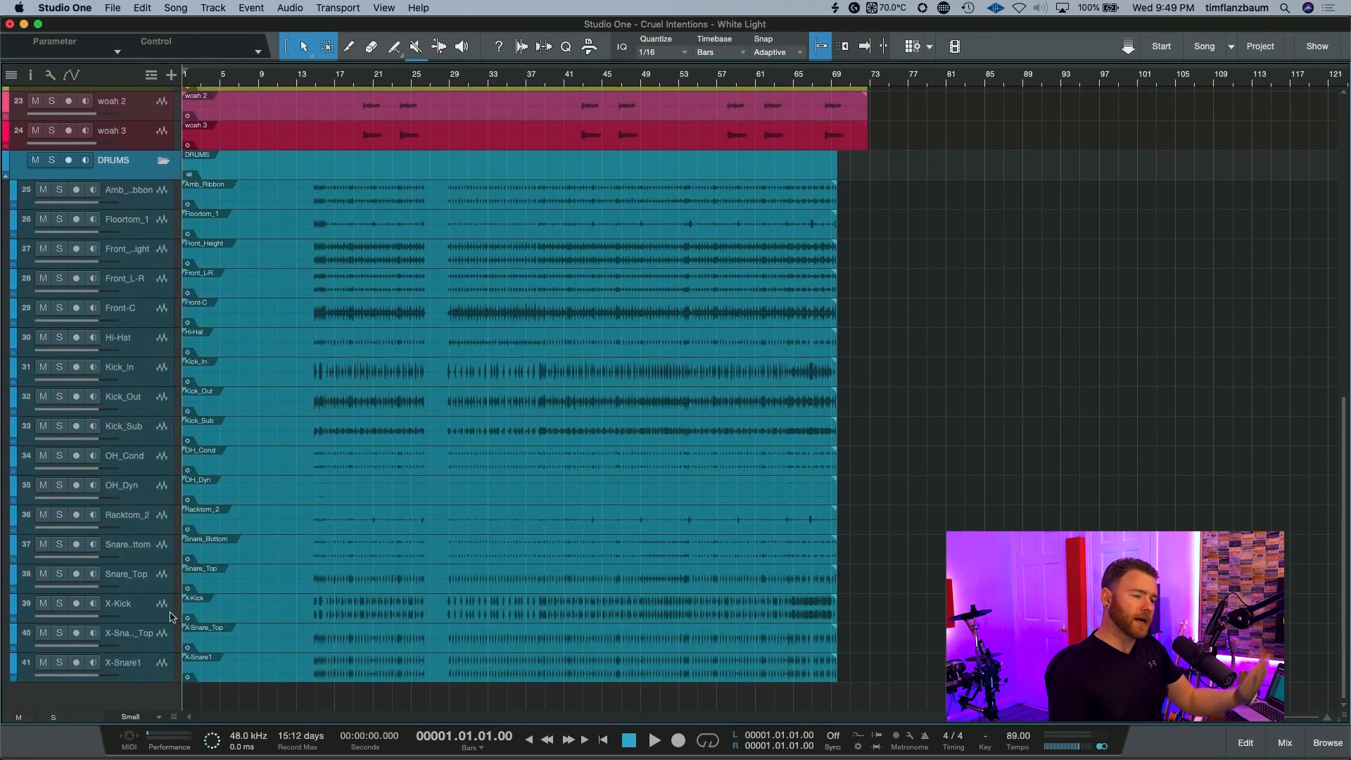
{"action": "left_click", "coordinate": [164, 161]}
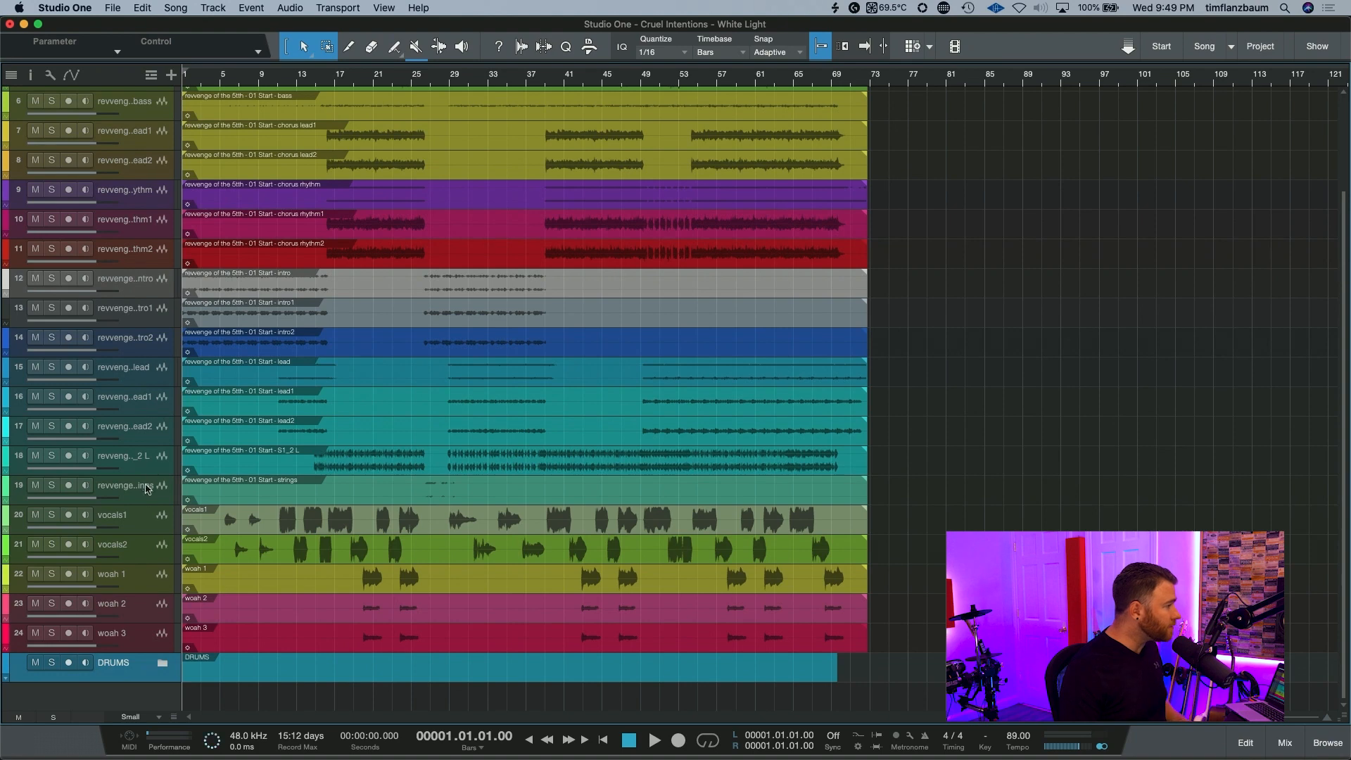
Colour the vocals1 and vocals2 tracks red
{"action": "left_click", "coordinate": [144, 530]}
{"action": "left_click", "coordinate": [145, 558], "text": "shift"}
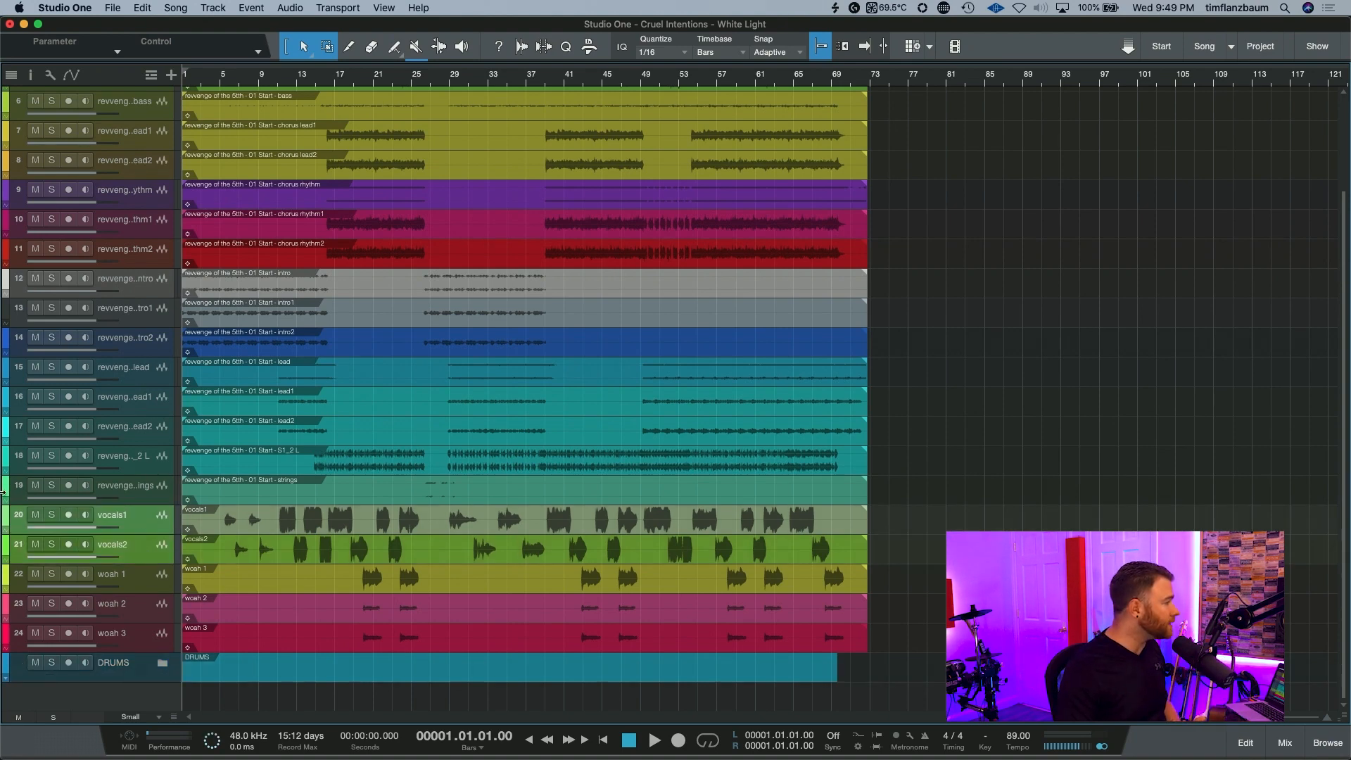
{"action": "left_click", "coordinate": [5, 522]}
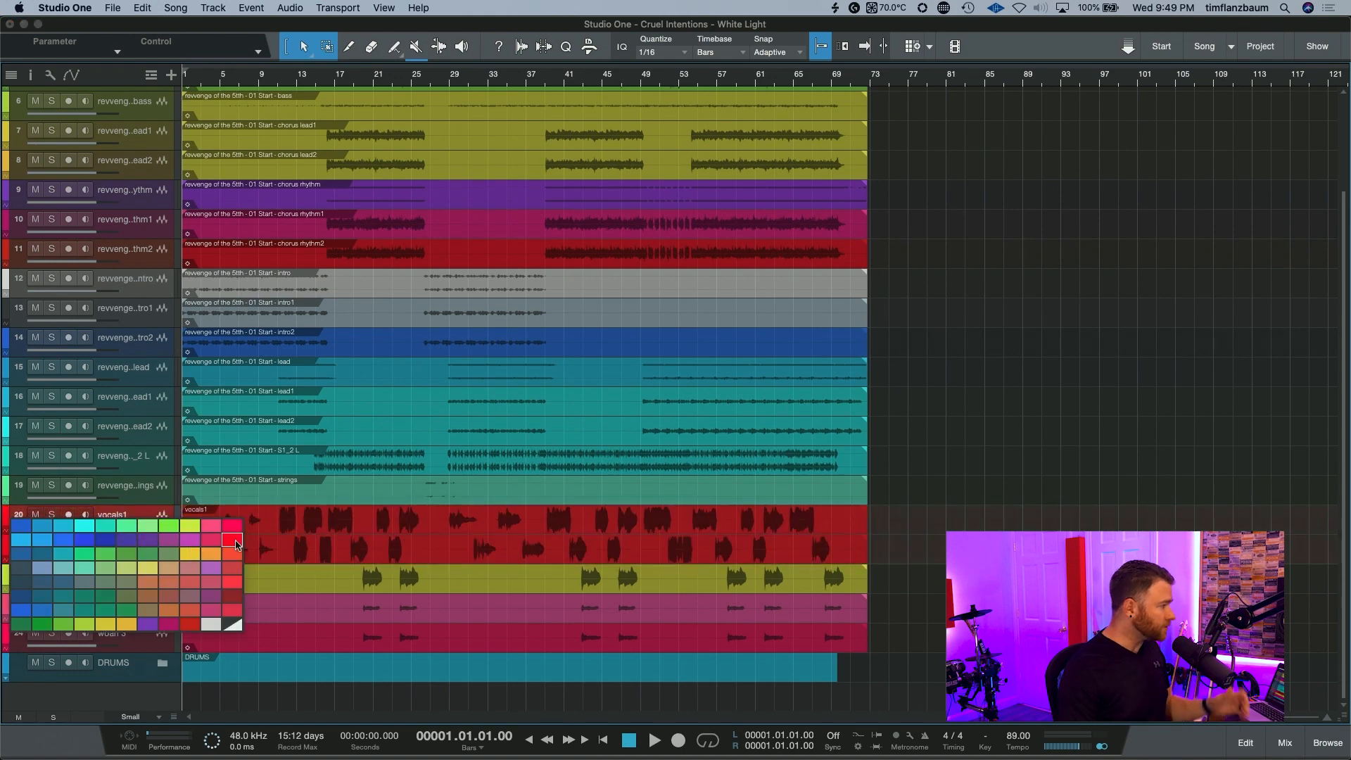
{"action": "left_click", "coordinate": [236, 543]}
Pack the vocals1 and vocals2 tracks into a folder track named VOCALS and colour the folder red
{"action": "right_click", "coordinate": [159, 532]}
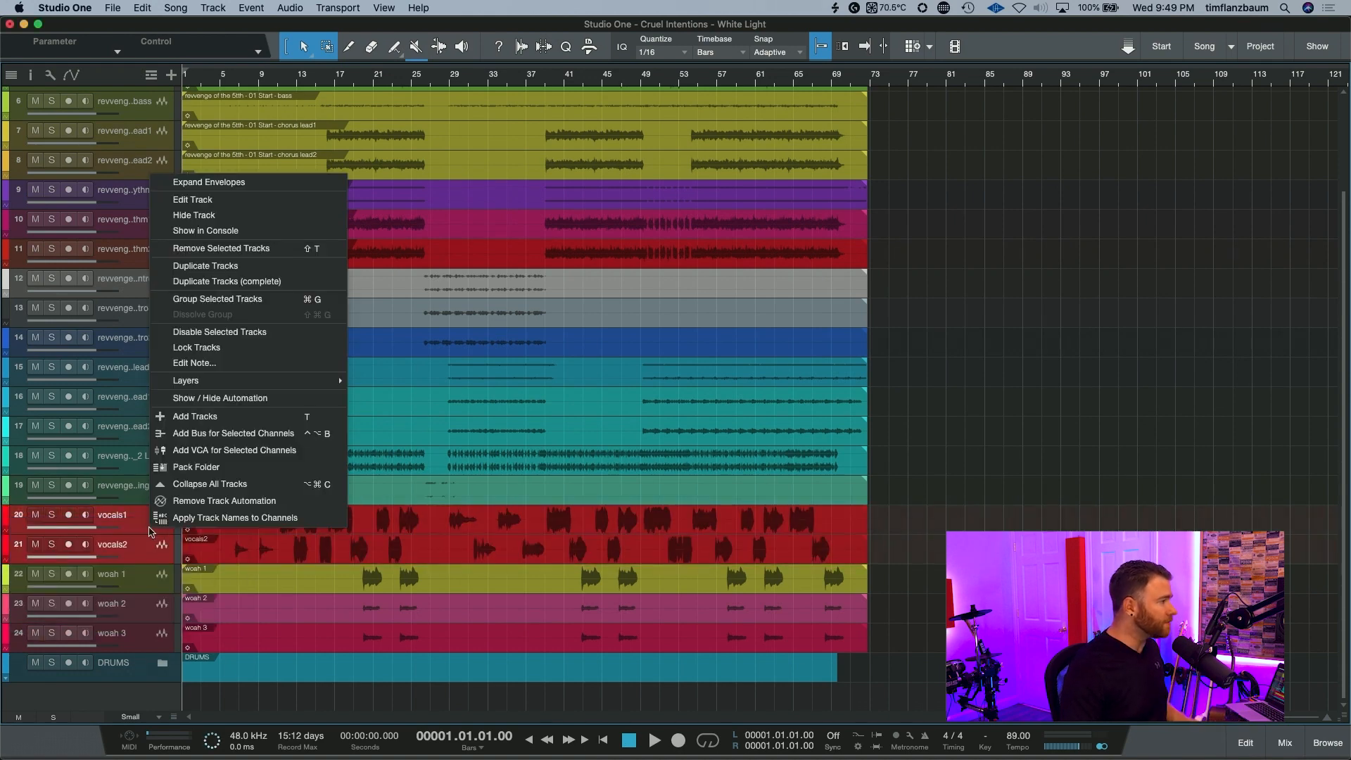
{"action": "left_click", "coordinate": [210, 468]}
{"action": "double_click", "coordinate": [120, 543]}
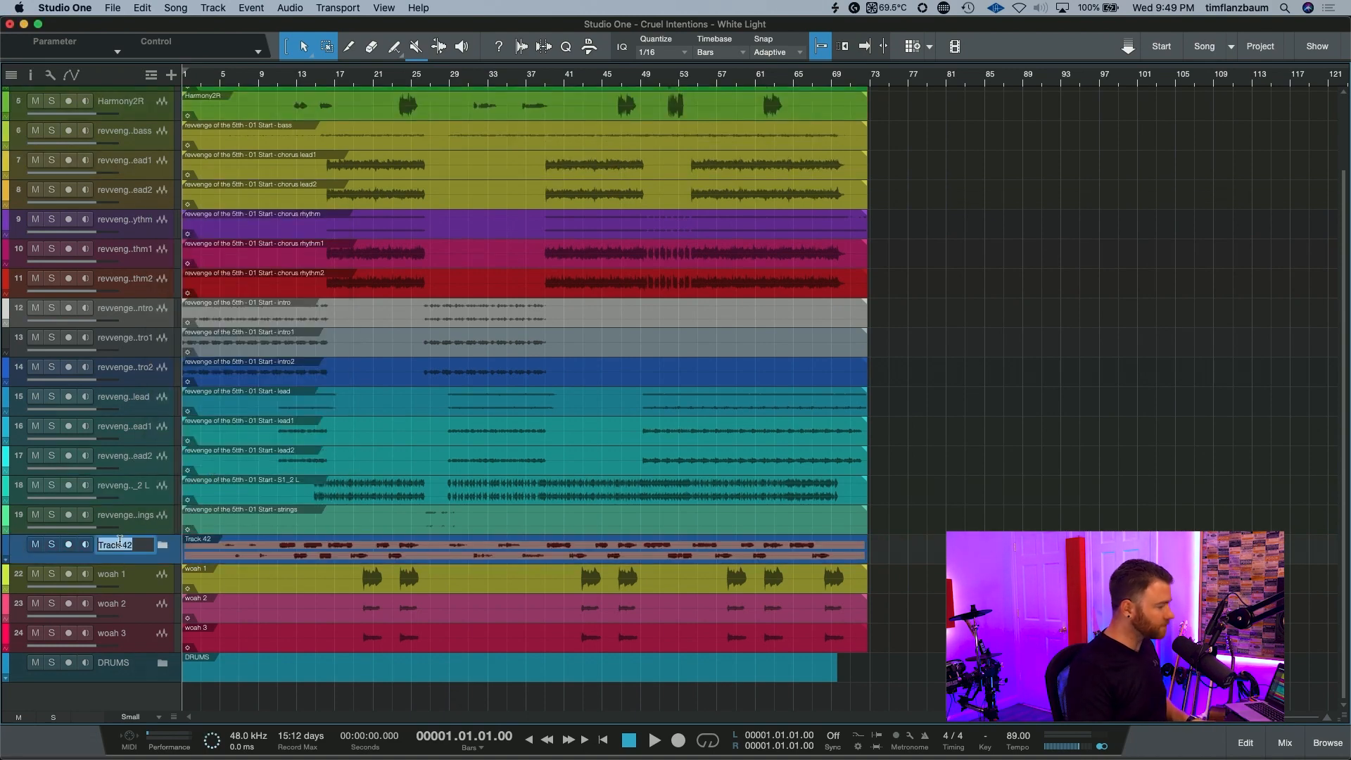
{"action": "type", "text": "VOCALS"}
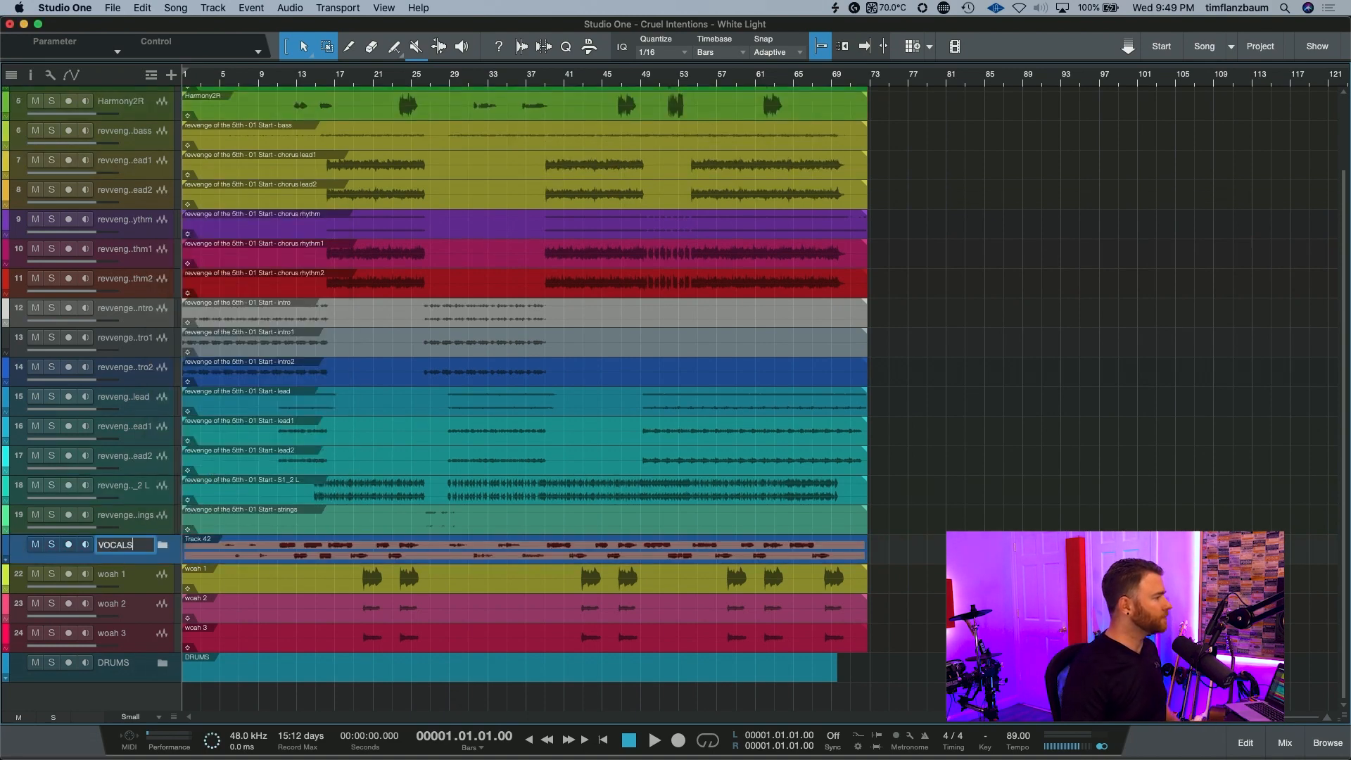
{"action": "key", "text": "Return"}
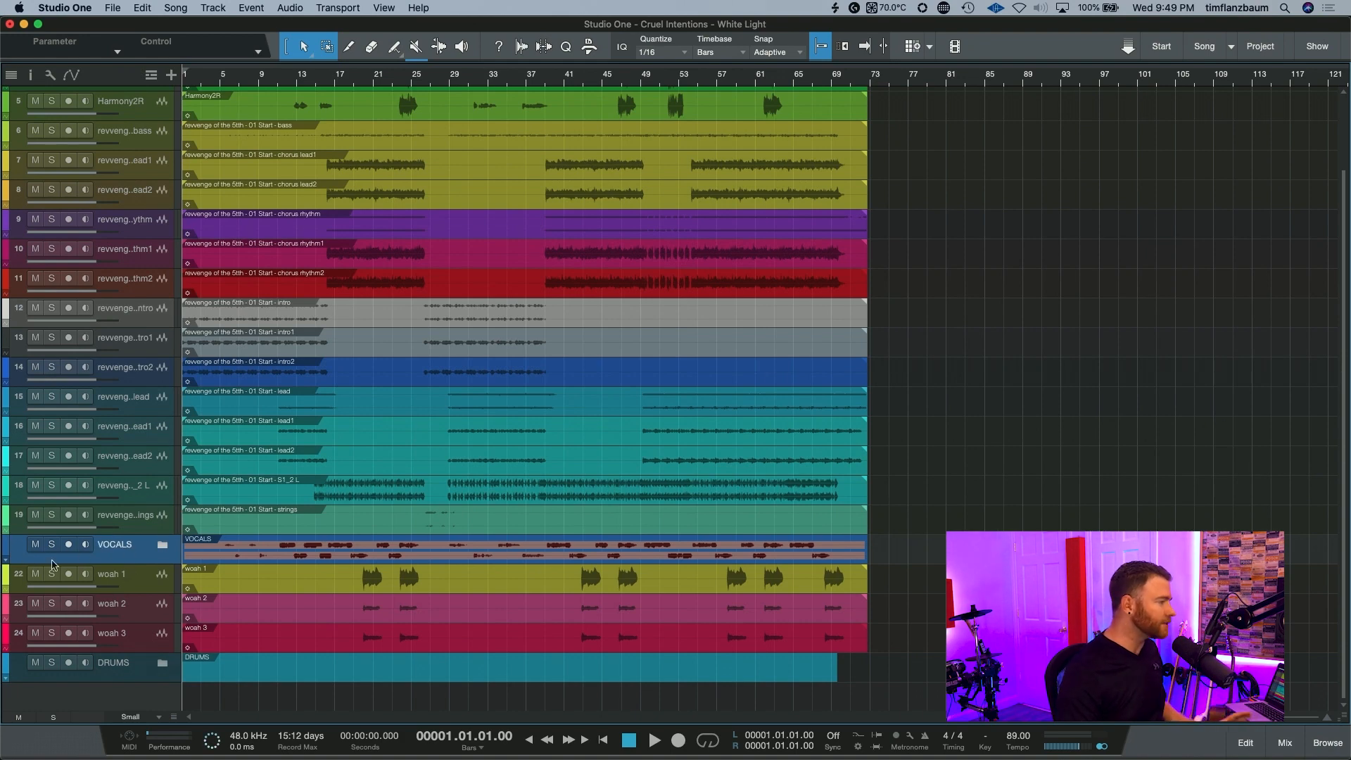
{"action": "left_click", "coordinate": [7, 547]}
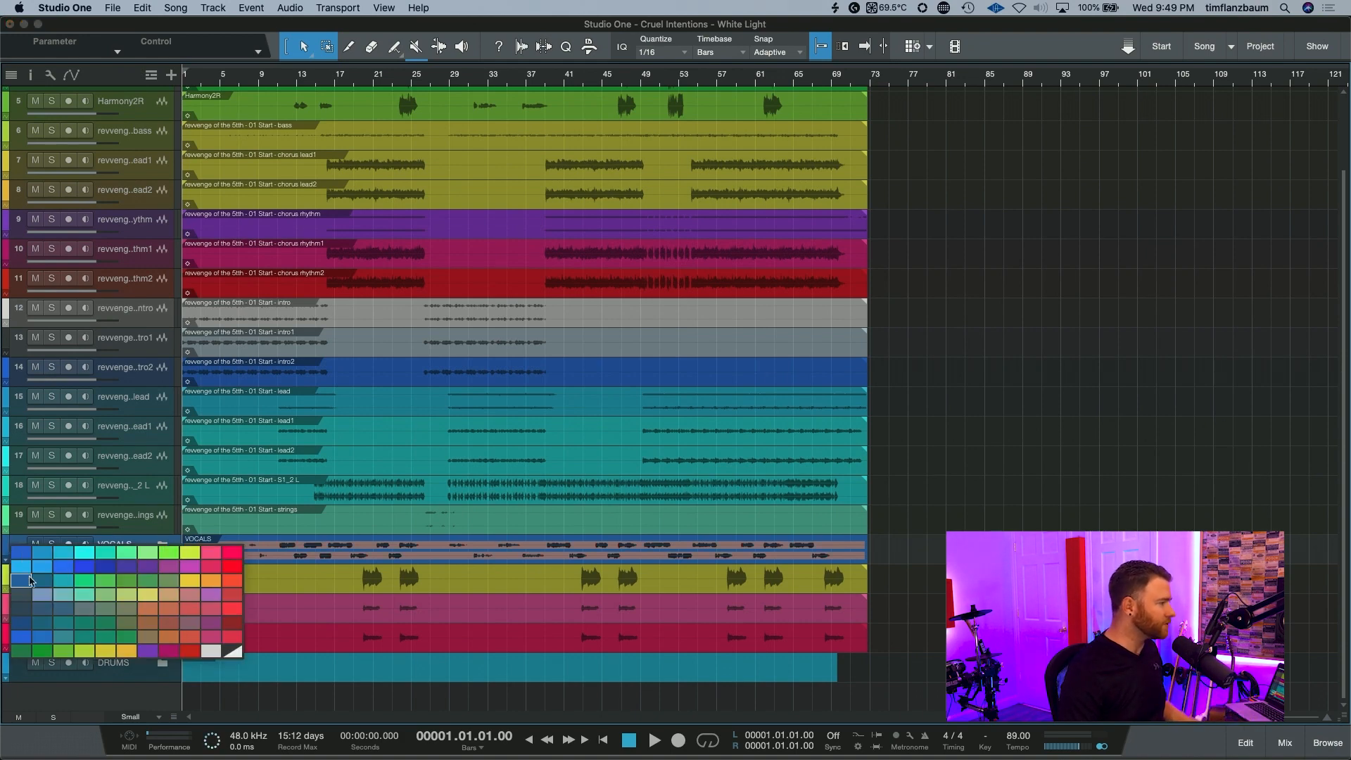
{"action": "left_click", "coordinate": [233, 568]}
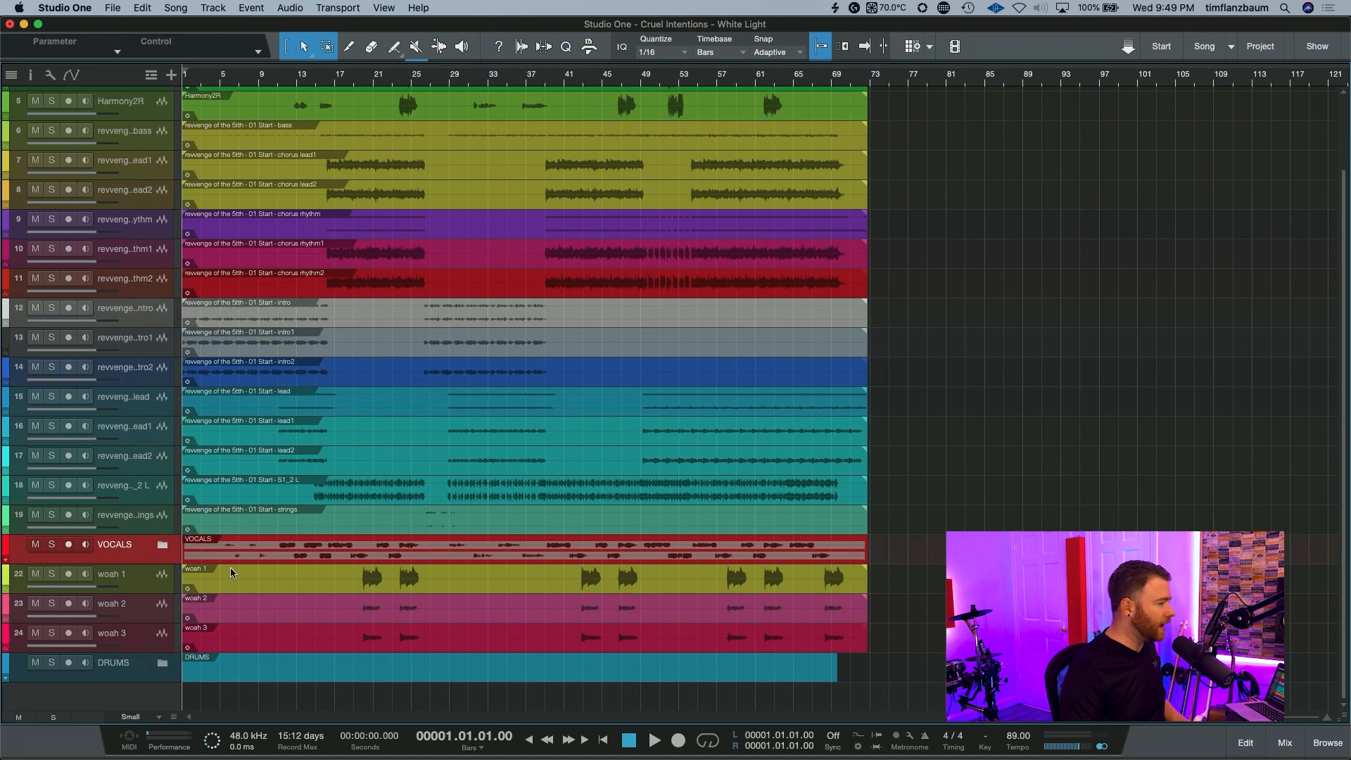
Pack the woah 1, woah 2 and woah 3 tracks into a folder track named WOAHS and colour the folder orange-brown
{"action": "left_click", "coordinate": [143, 589]}
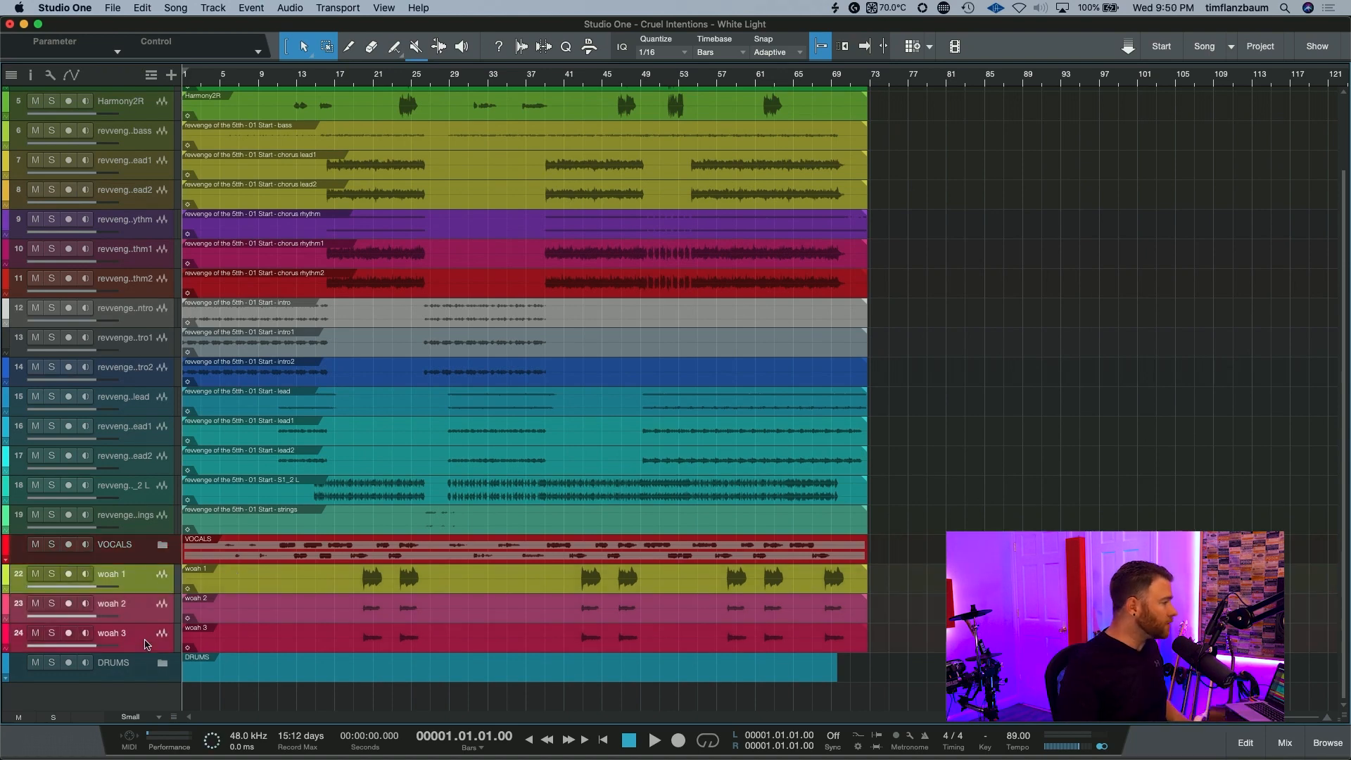
{"action": "left_click", "coordinate": [146, 643], "text": "shift"}
{"action": "right_click", "coordinate": [144, 644]}
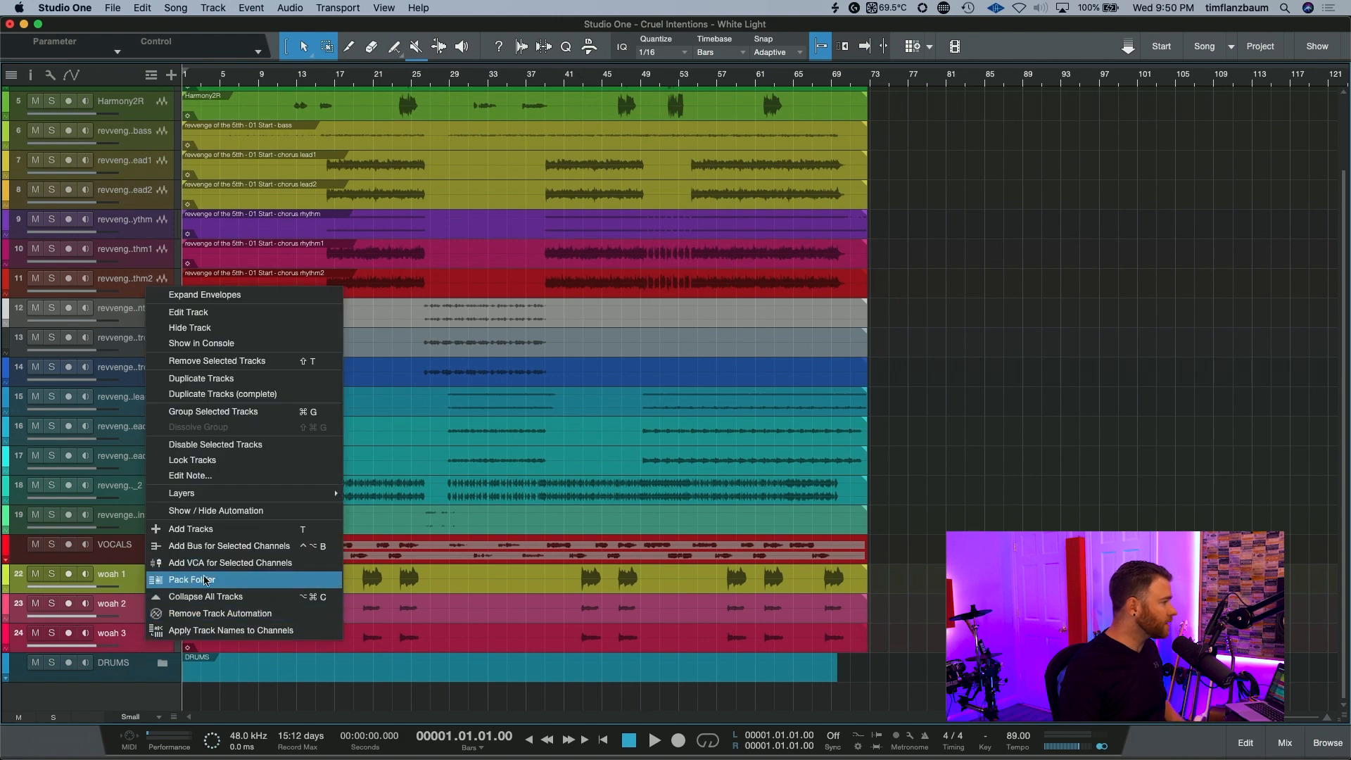
{"action": "left_click", "coordinate": [174, 580]}
{"action": "double_click", "coordinate": [124, 633]}
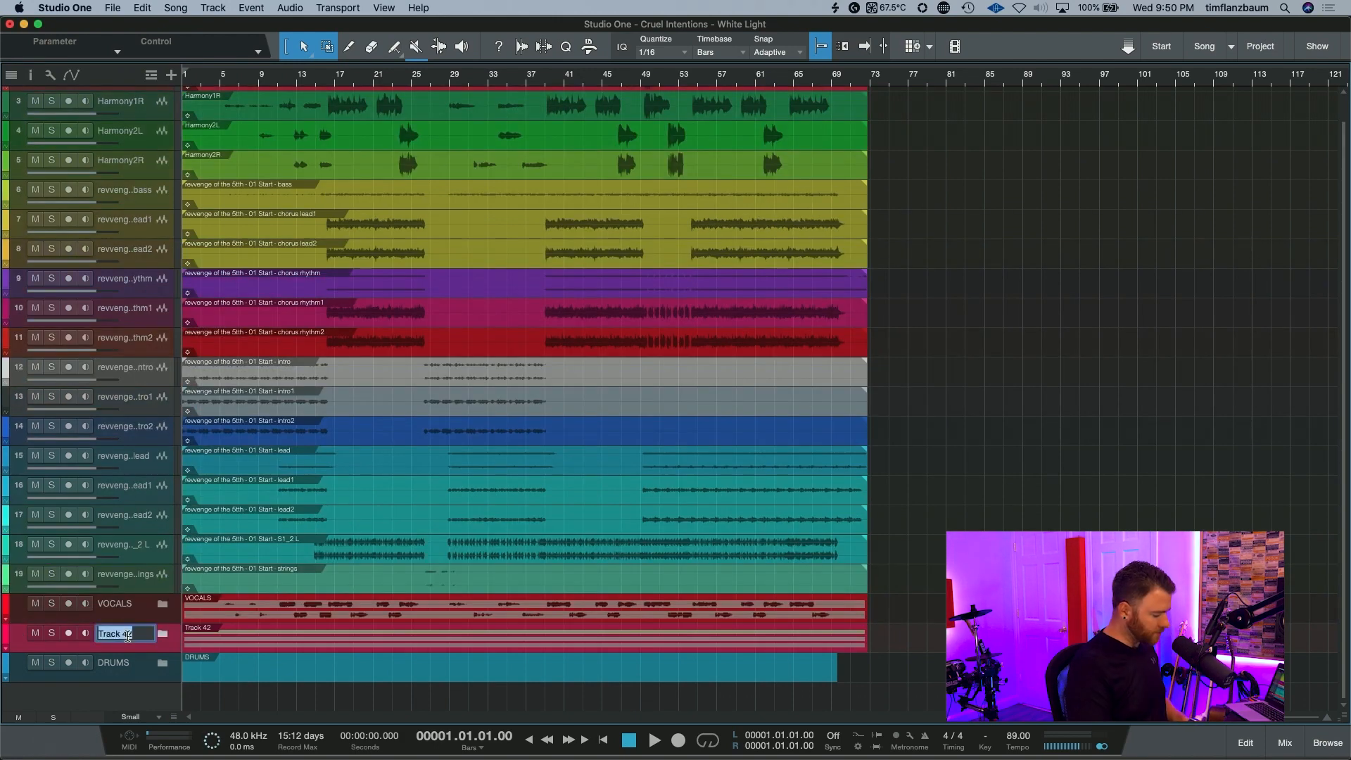
{"action": "type", "text": "WOAH"}
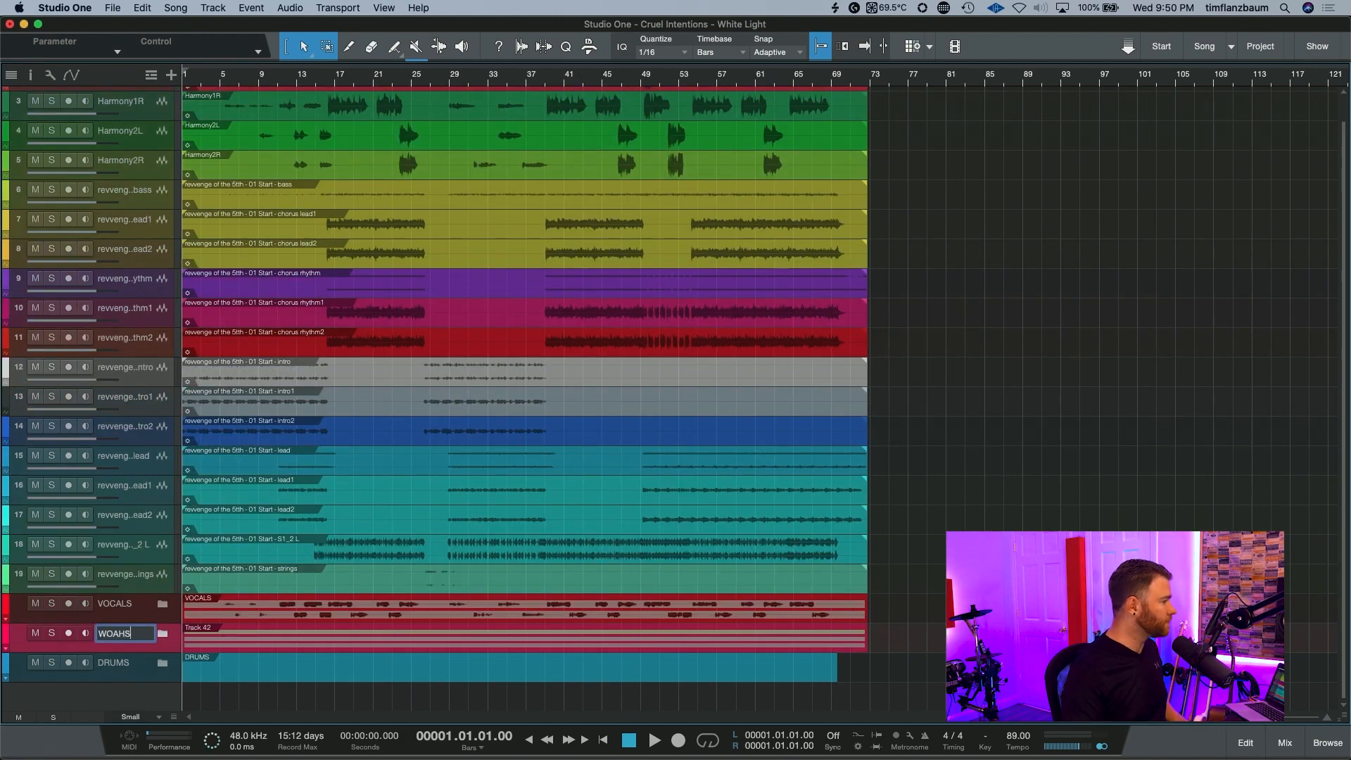
{"action": "type", "text": "S"}
{"action": "key", "text": "Return"}
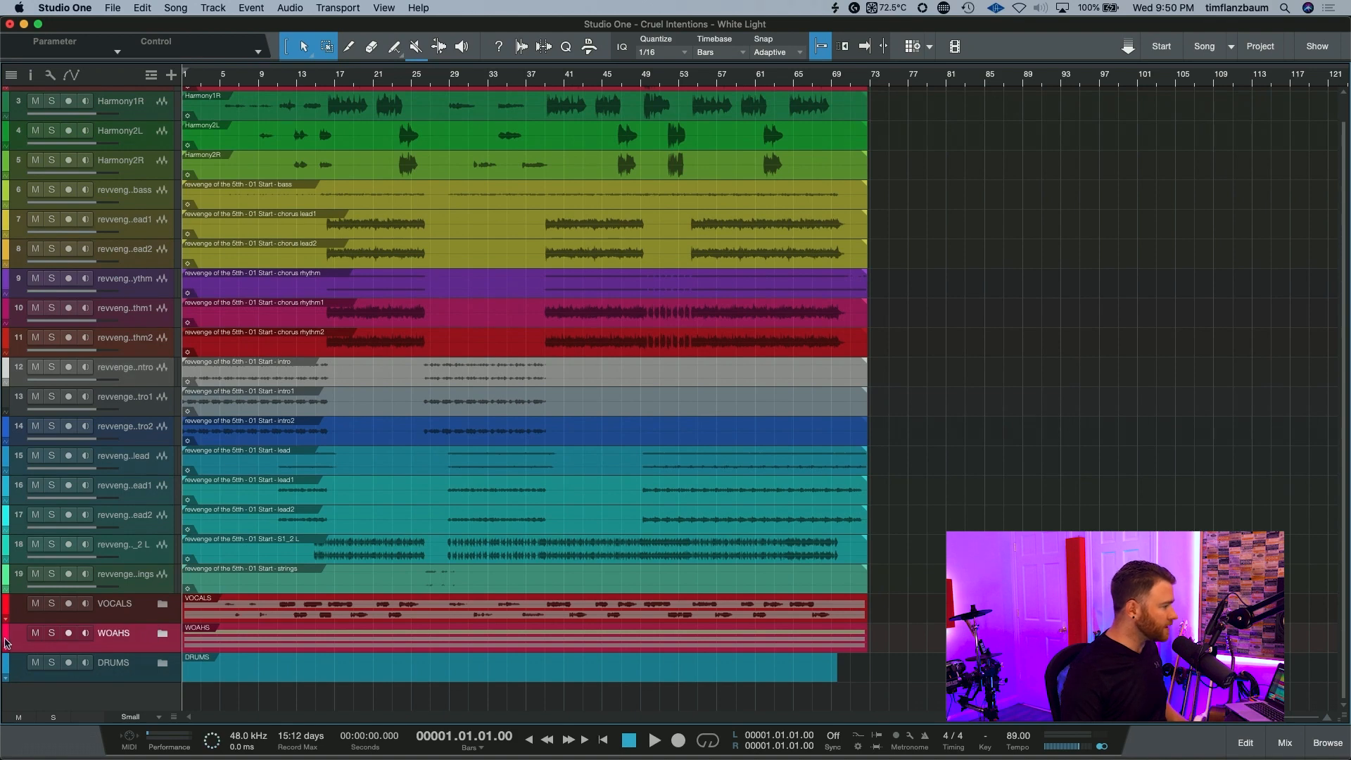
{"action": "left_click", "coordinate": [6, 644]}
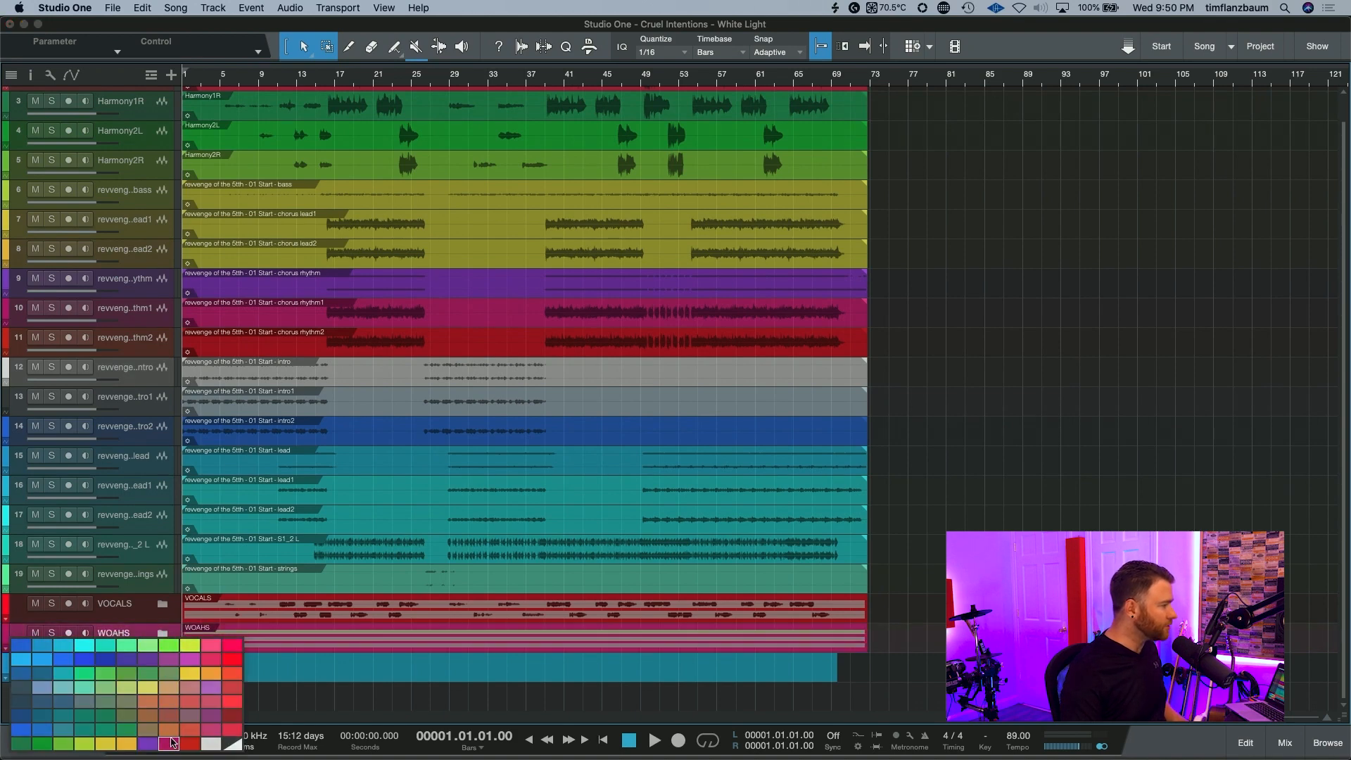
{"action": "left_click", "coordinate": [173, 730]}
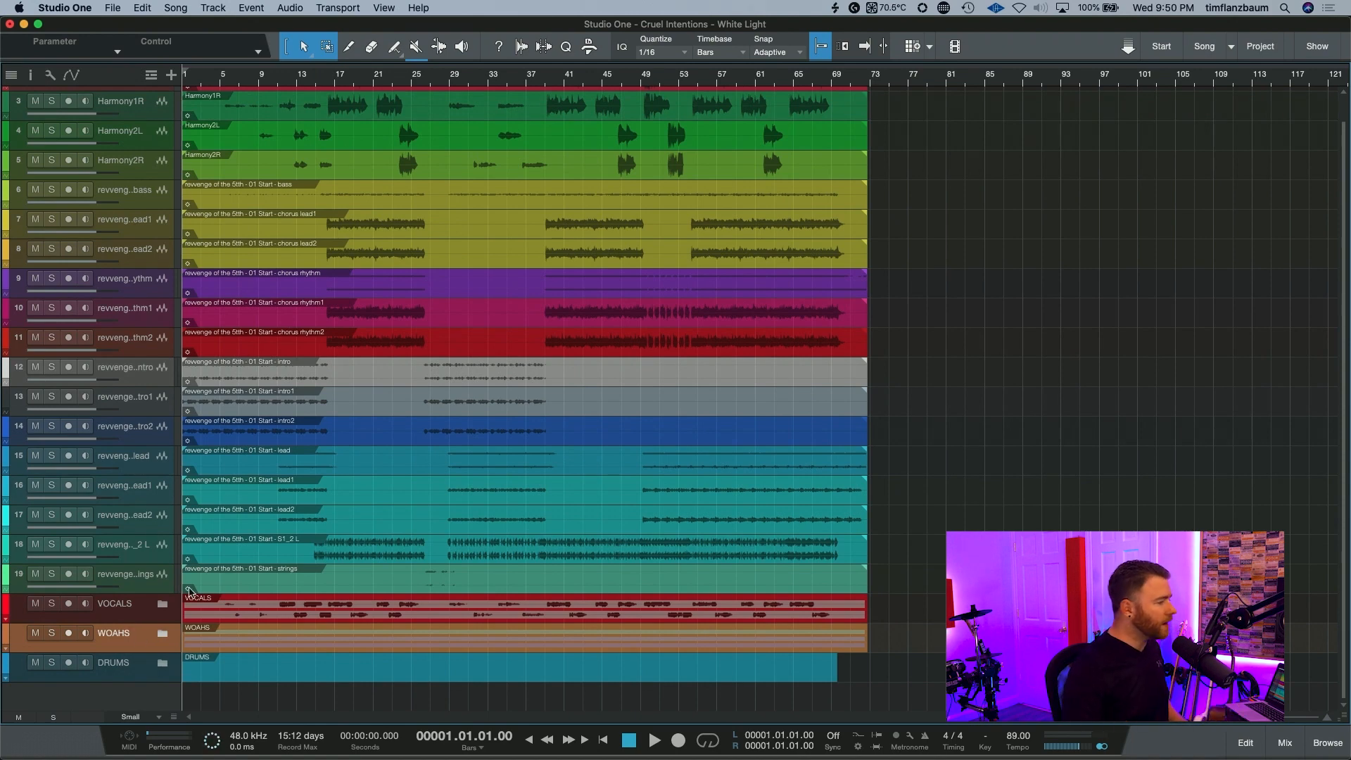
Colour the strings track magenta
{"action": "left_click", "coordinate": [160, 589]}
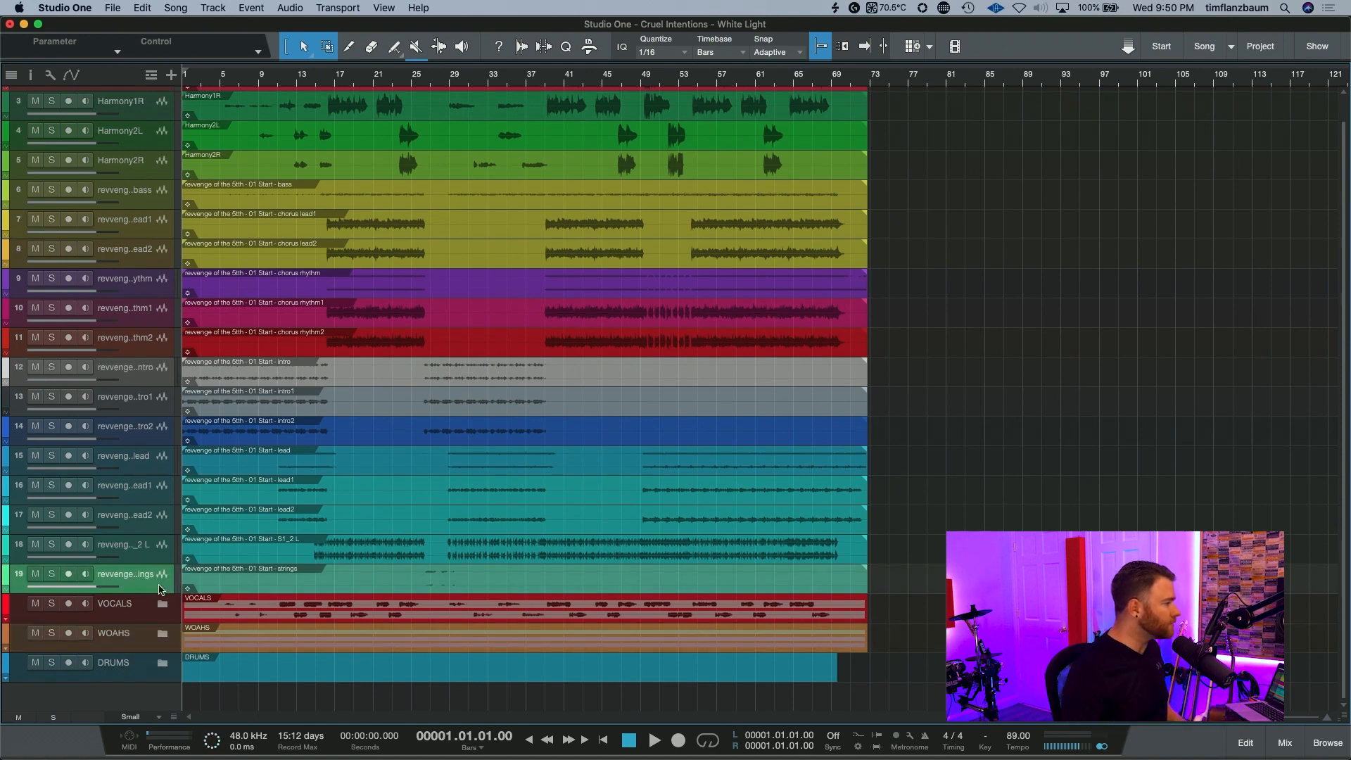
{"action": "left_click", "coordinate": [7, 579]}
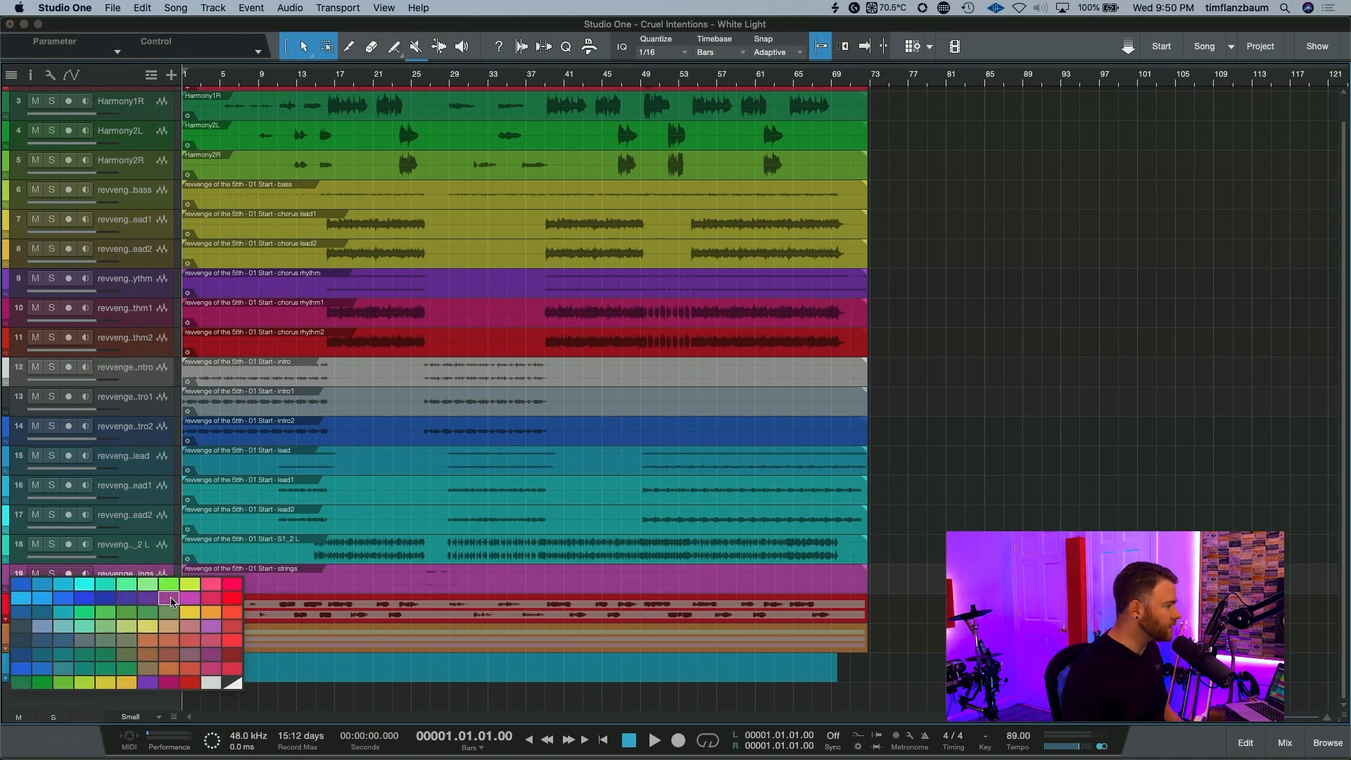
{"action": "left_click", "coordinate": [190, 600]}
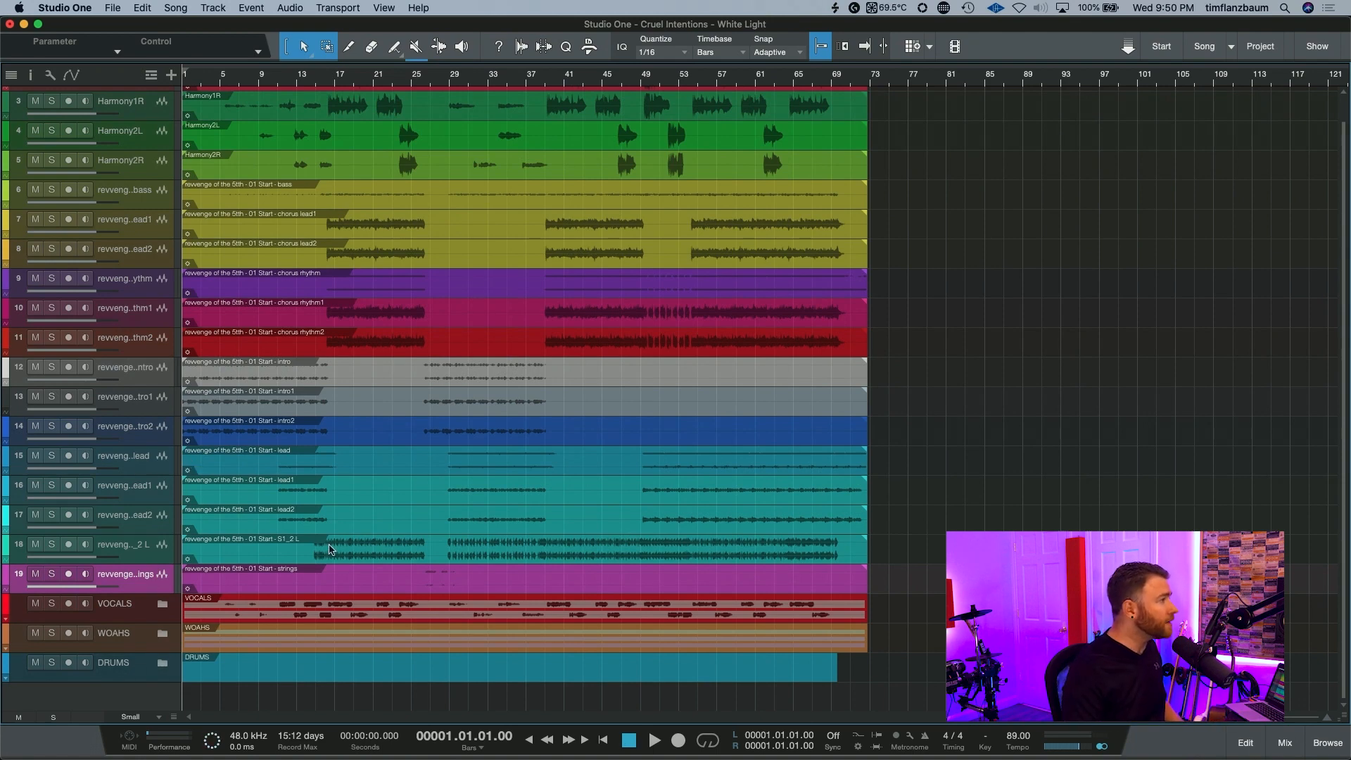
Audition the S1_2 L track in solo from bar 19, and turn its solo off again
{"action": "left_click", "coordinate": [354, 81]}
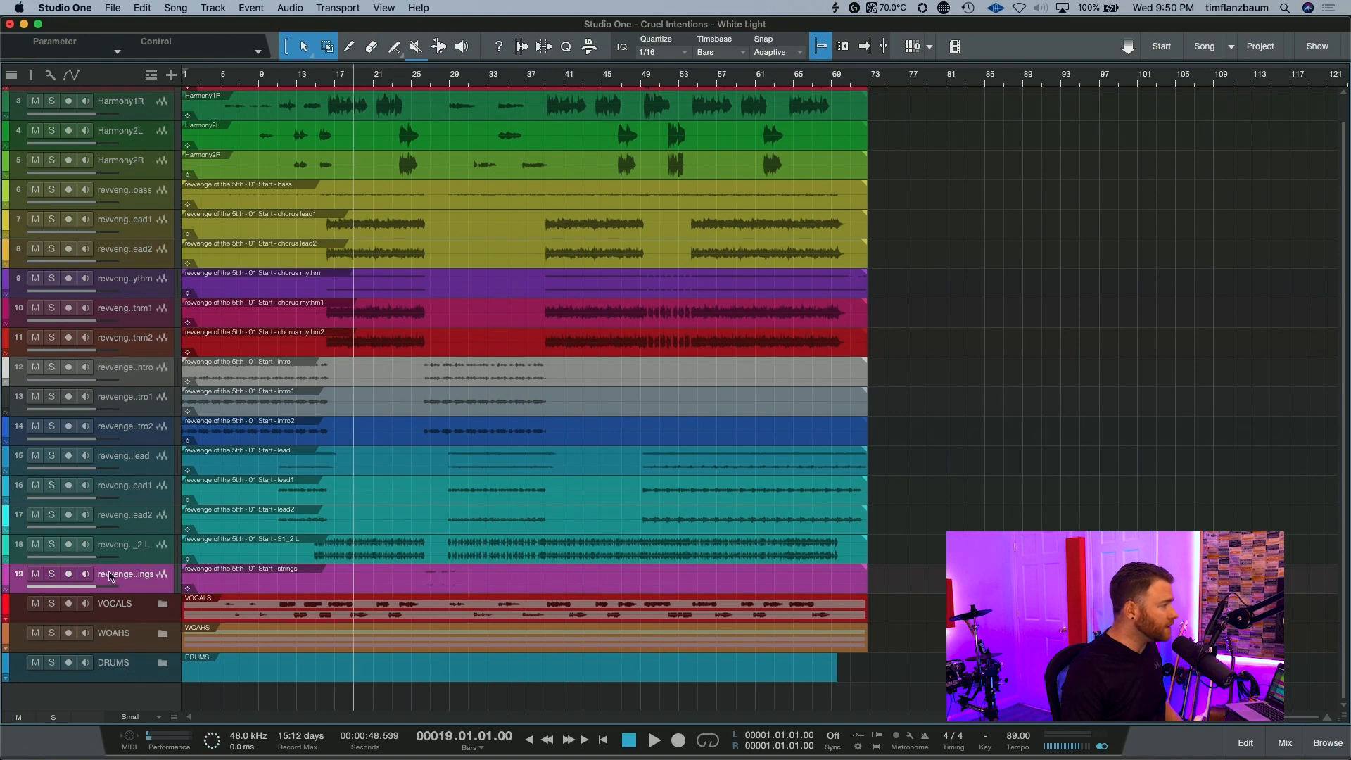
{"action": "left_click", "coordinate": [51, 545]}
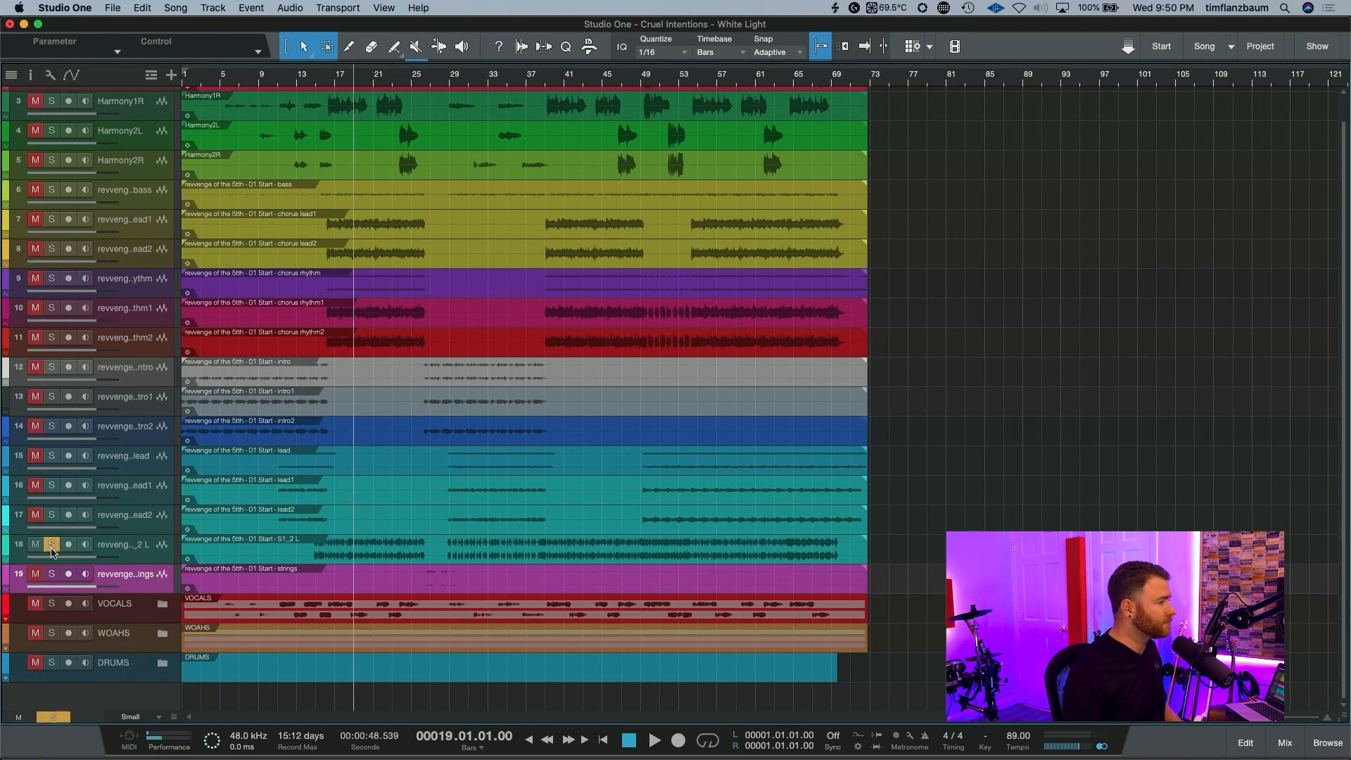
{"action": "key", "text": "space"}
{"action": "key", "text": "space"}
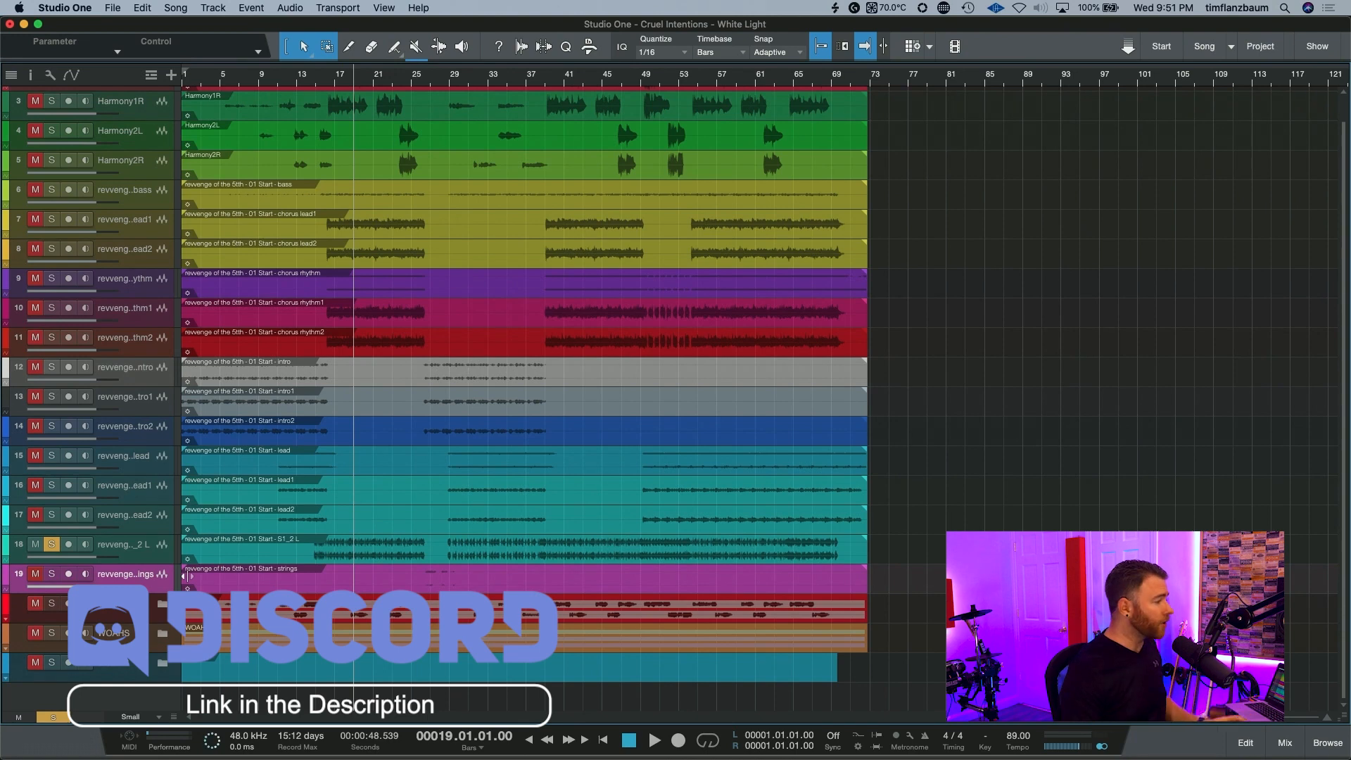
{"action": "left_click", "coordinate": [52, 545]}
Silence the S1_2 L track by lowering its volume to -∞ and muting it, and hide the track
{"action": "left_click_drag", "start_coordinate": [91, 557], "coordinate": [3, 568]}
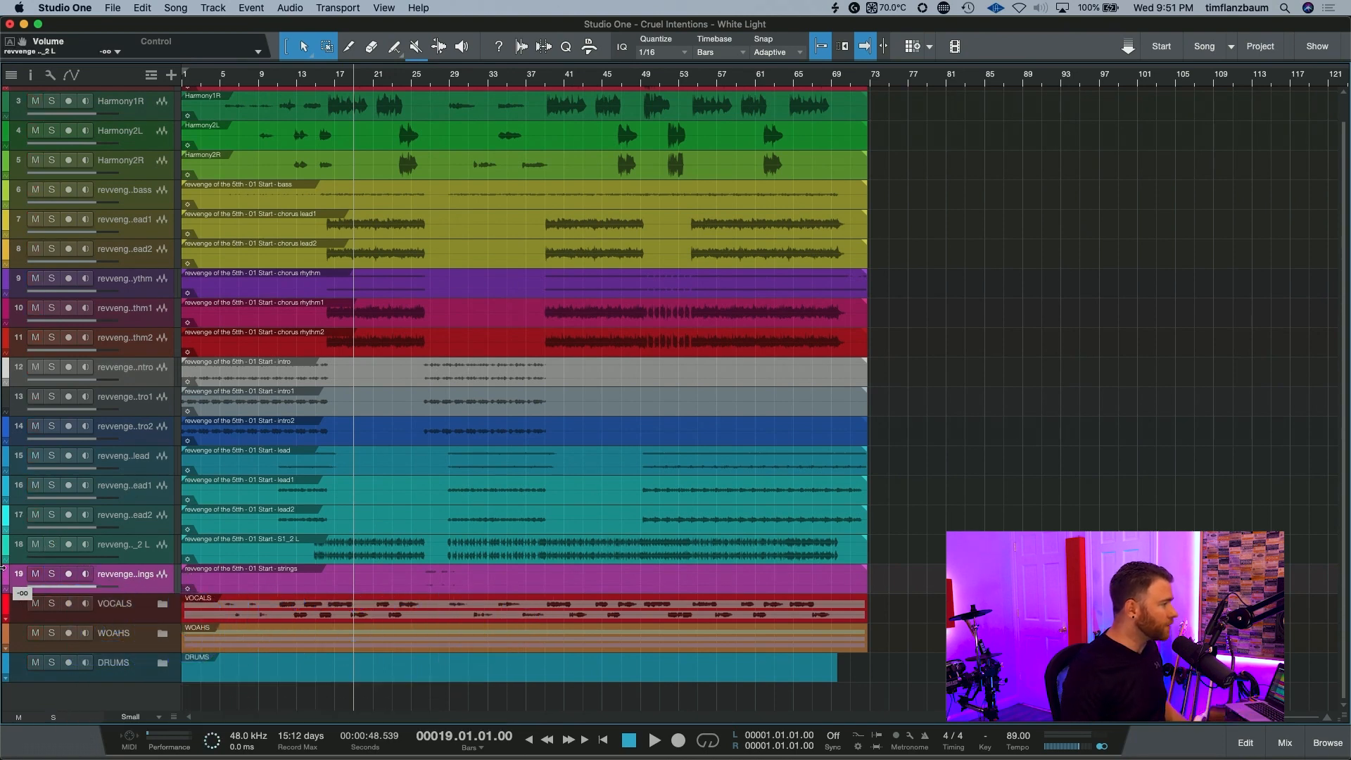
{"action": "left_click", "coordinate": [36, 545]}
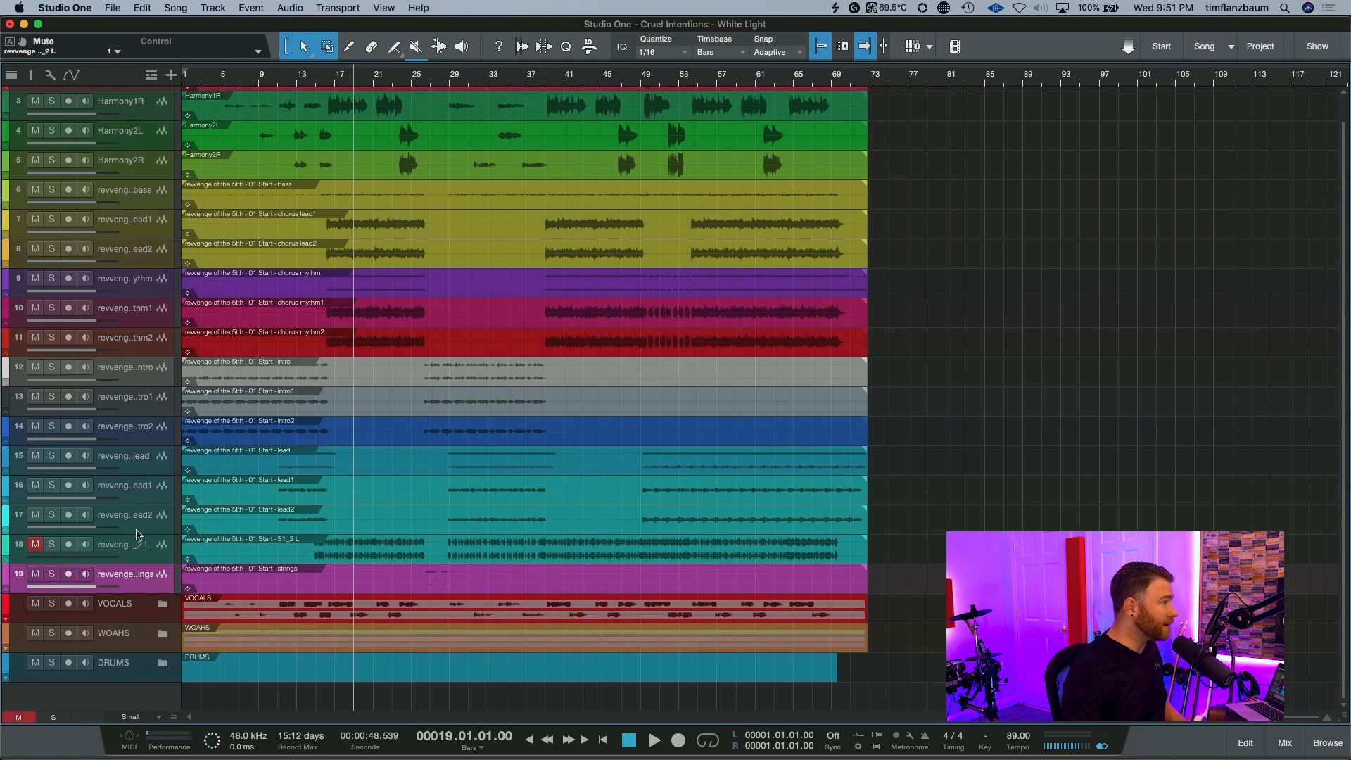
{"action": "right_click", "coordinate": [146, 560]}
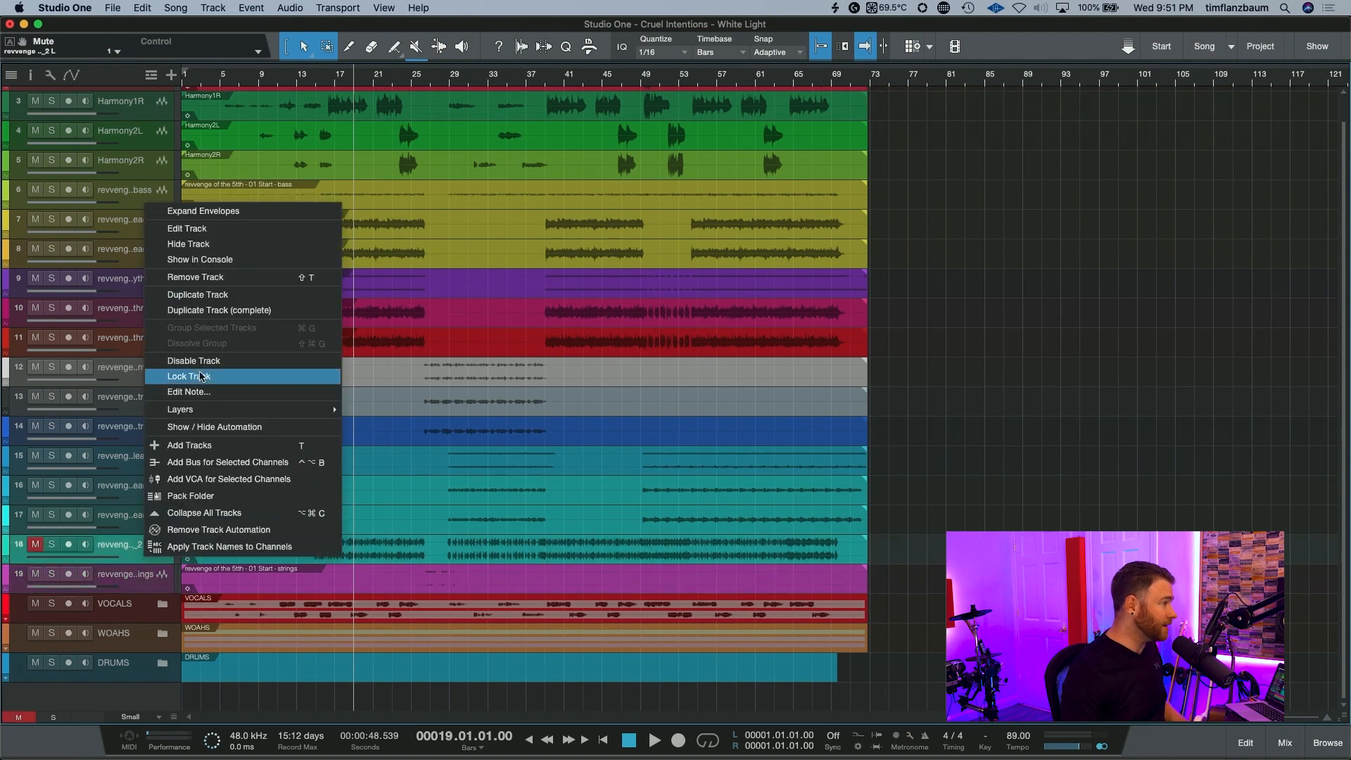
{"action": "left_click", "coordinate": [208, 244]}
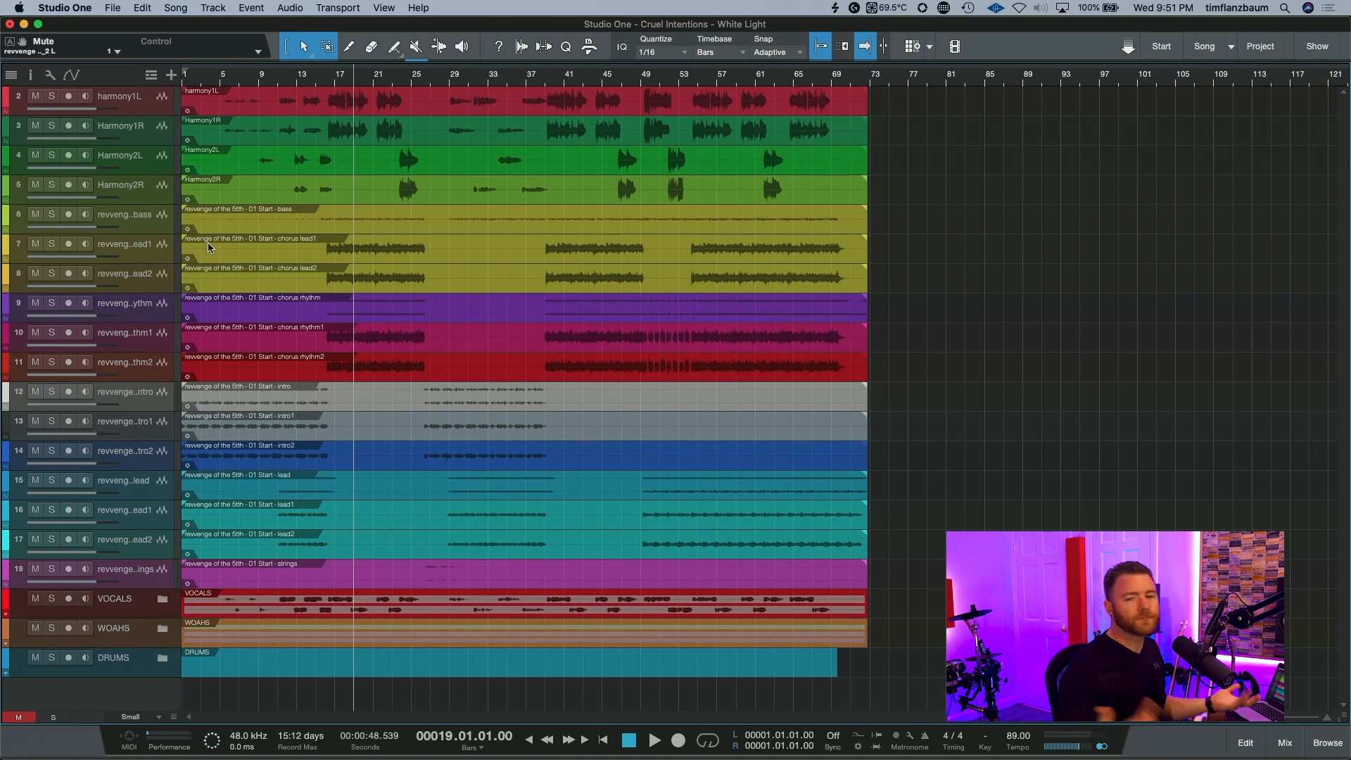
Mute the lead1 and lead2 tracks together and hide both from the arrangement
{"action": "left_click", "coordinate": [304, 525]}
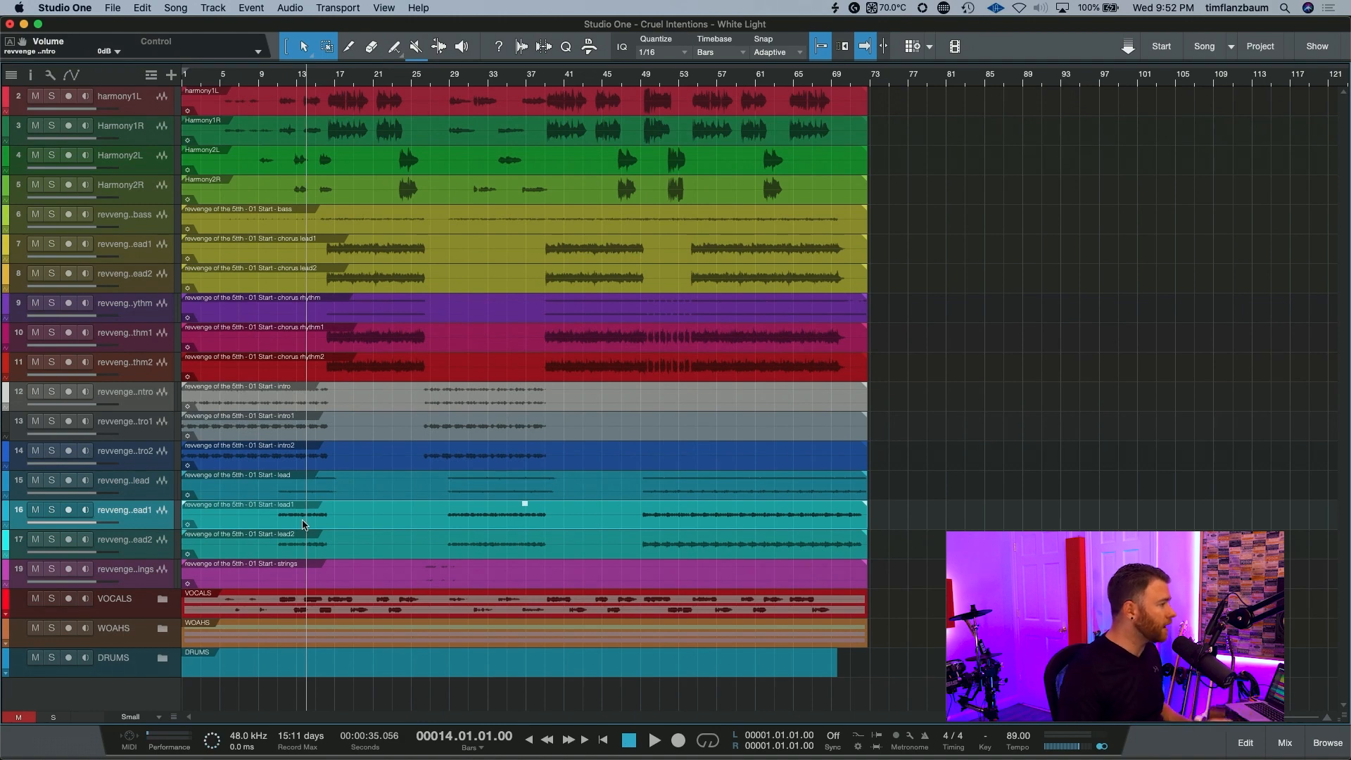
{"action": "left_click", "coordinate": [159, 553], "text": "shift"}
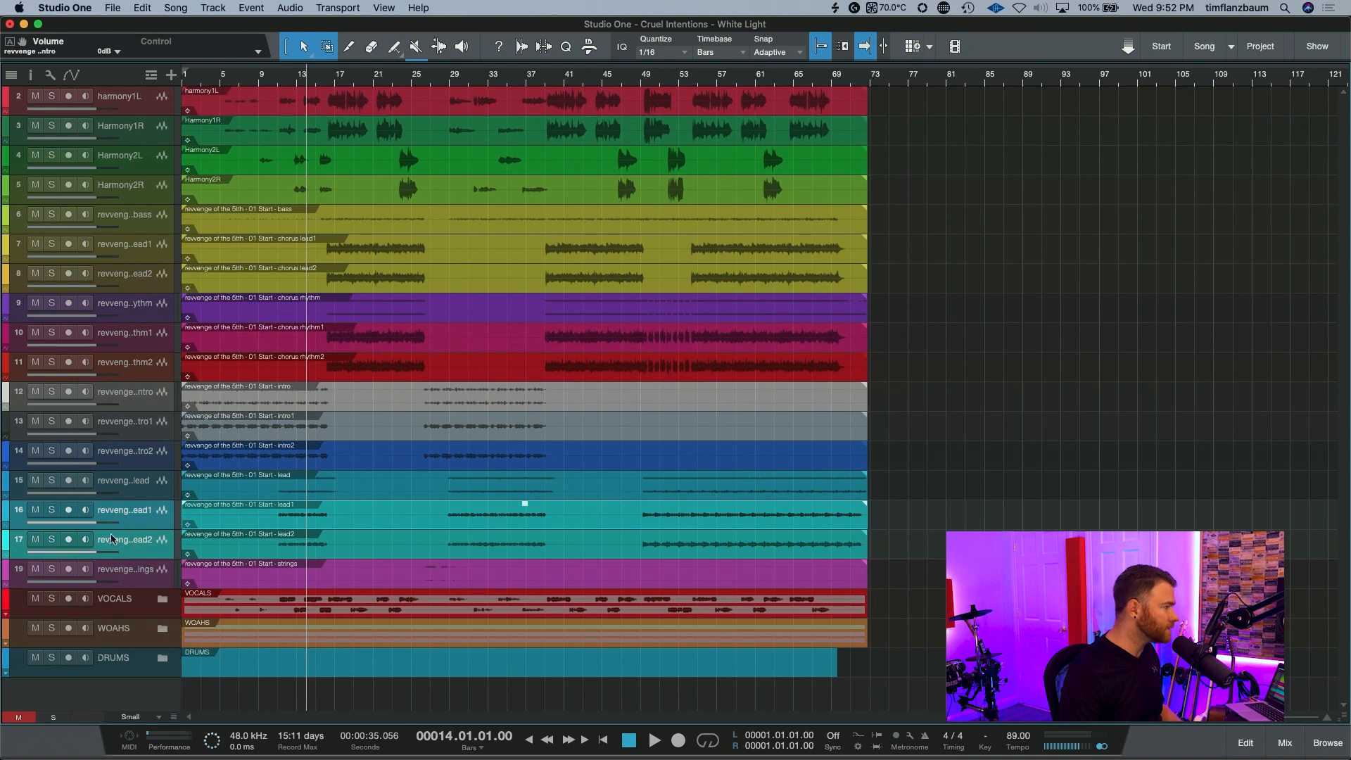
{"action": "left_click", "coordinate": [34, 510]}
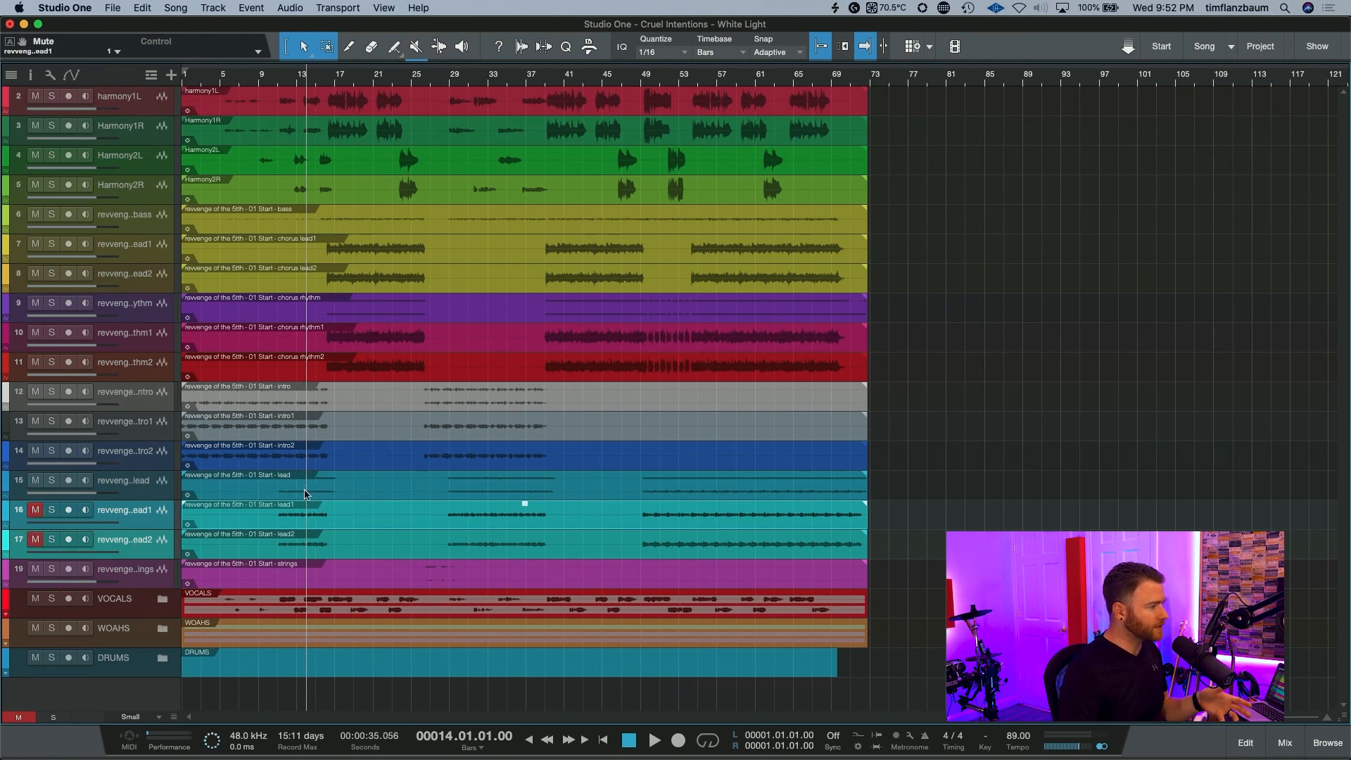
{"action": "left_click", "coordinate": [325, 493]}
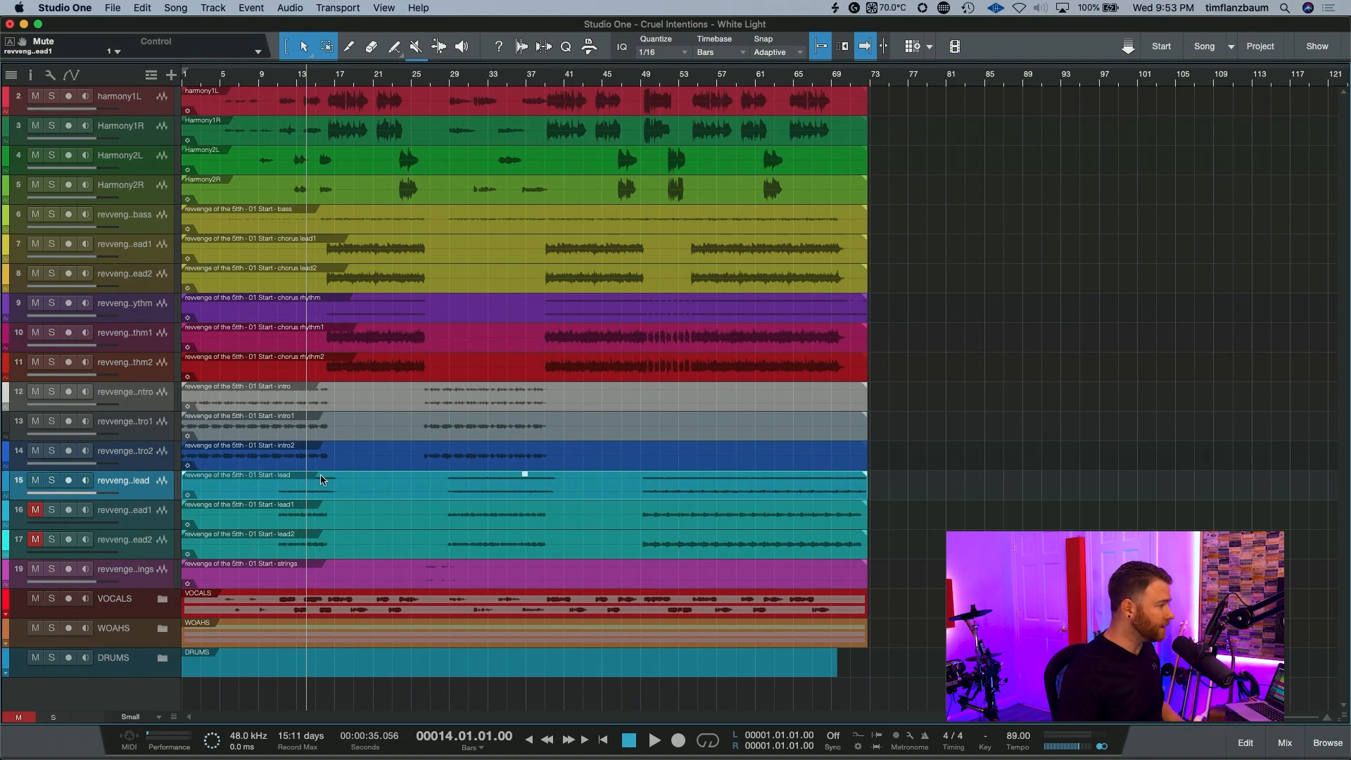
{"action": "left_click", "coordinate": [151, 527]}
{"action": "left_click", "coordinate": [150, 555], "text": "shift"}
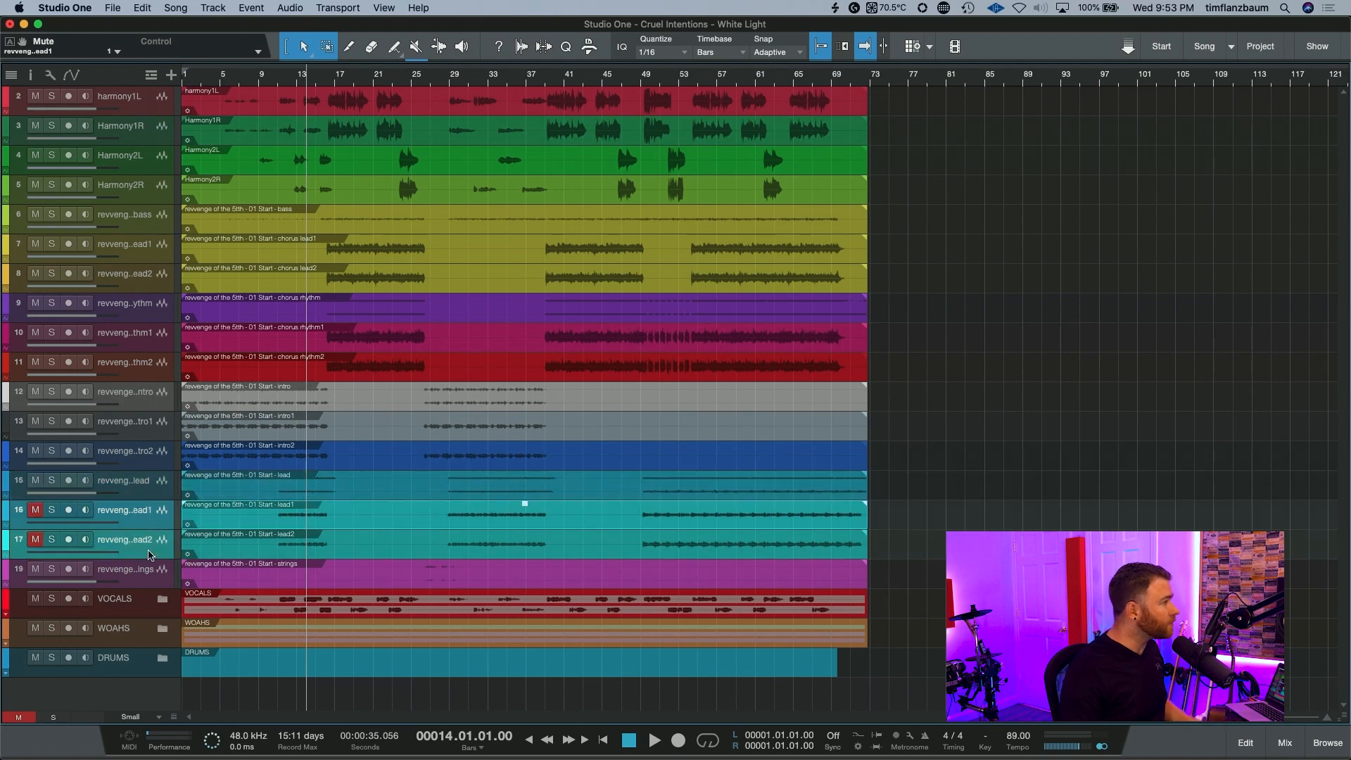
{"action": "right_click", "coordinate": [150, 553]}
{"action": "left_click", "coordinate": [215, 239]}
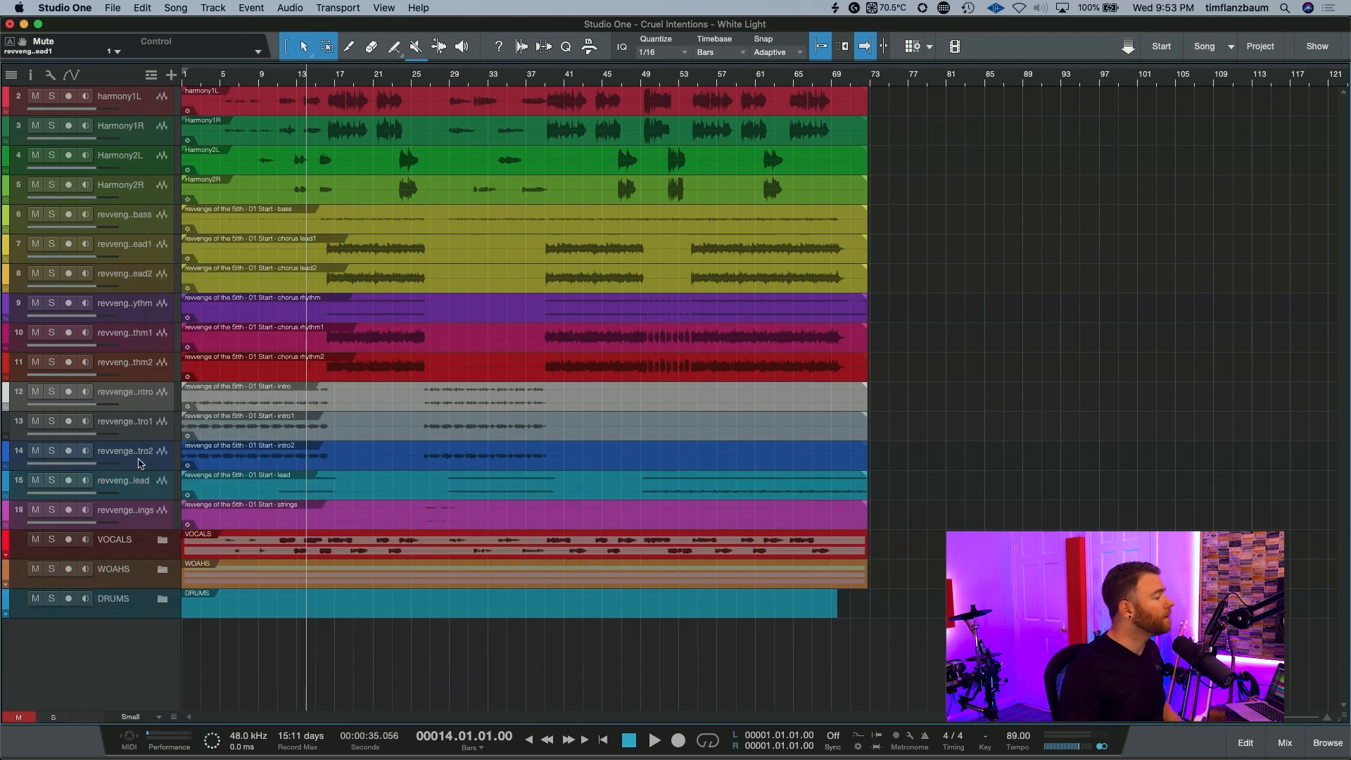
Silence the intro1 and intro2 tracks together by lowering their volume to the minimum and muting them, and hide both
{"action": "left_click", "coordinate": [149, 464]}
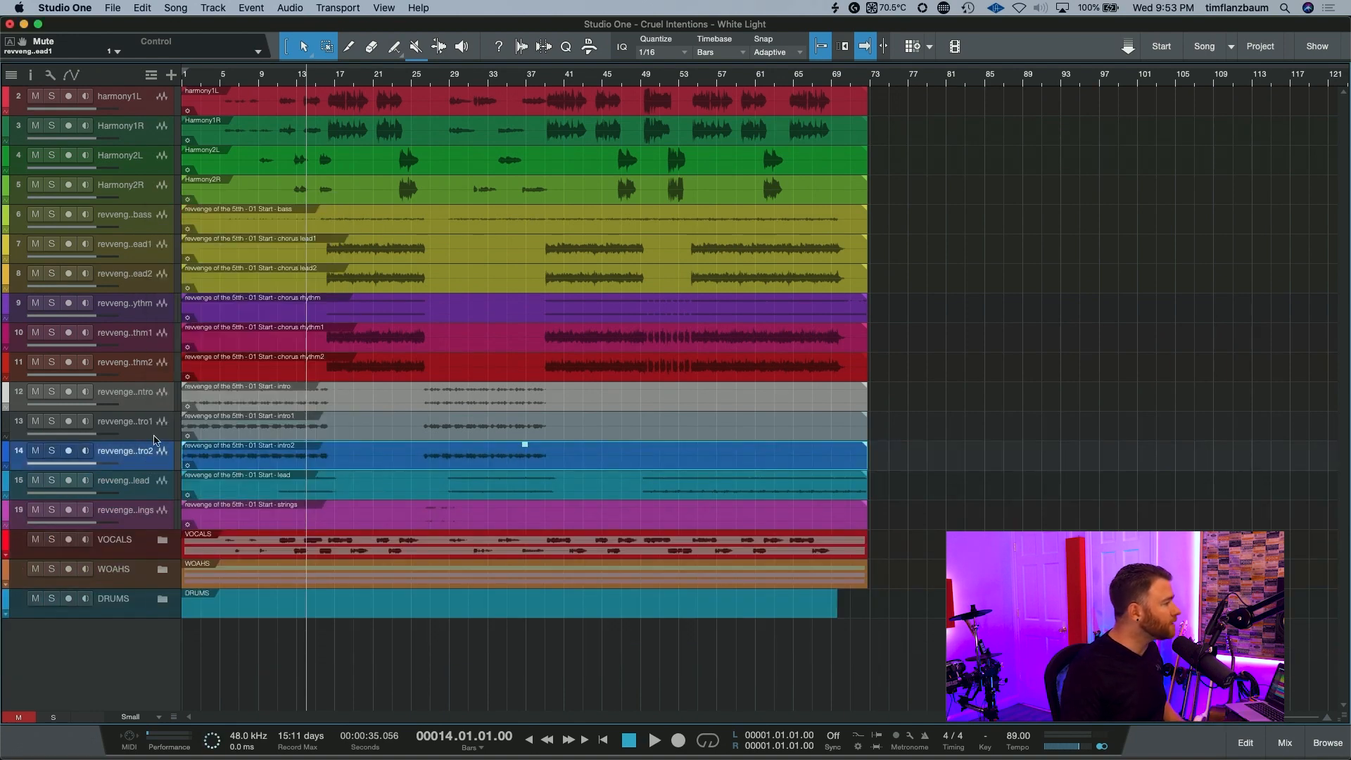
{"action": "left_click", "coordinate": [154, 435], "text": "shift"}
{"action": "left_click_drag", "start_coordinate": [97, 433], "coordinate": [2, 421]}
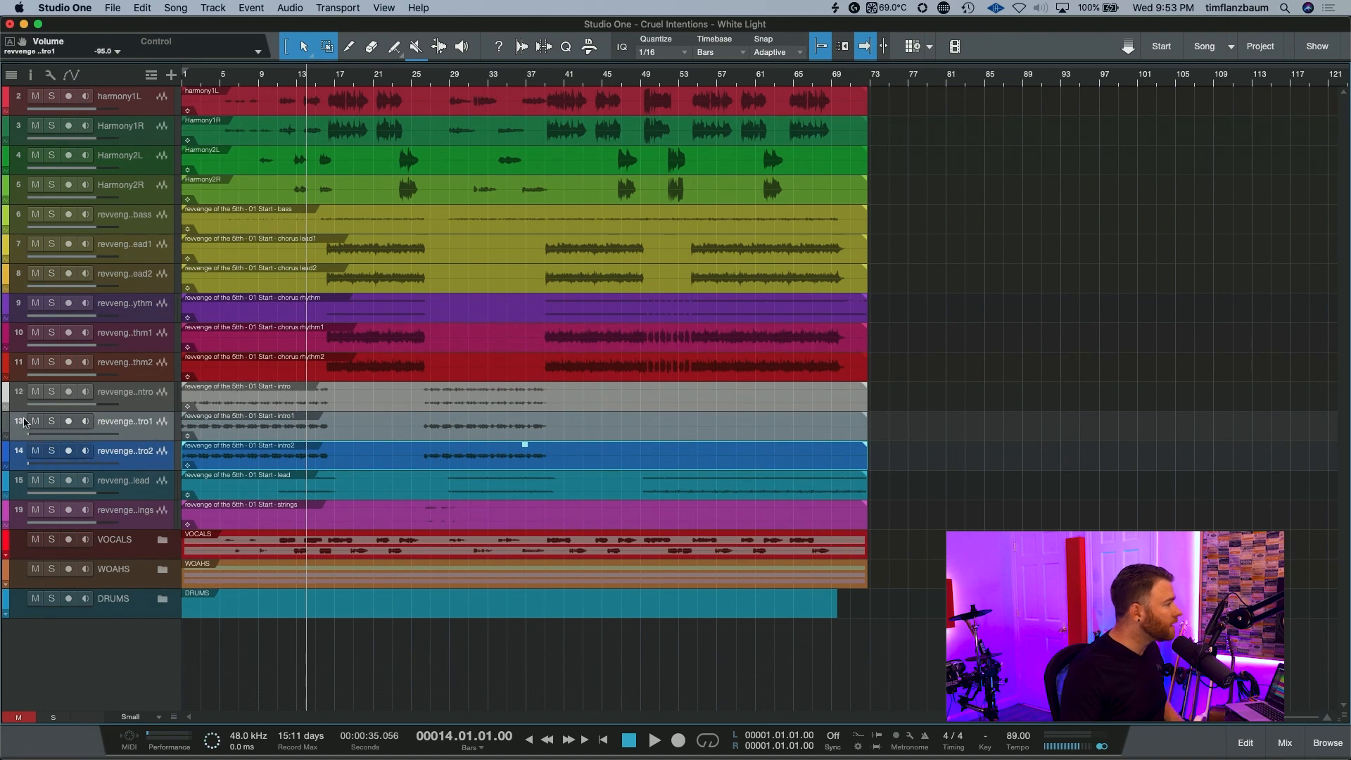
{"action": "left_click", "coordinate": [33, 422]}
{"action": "right_click", "coordinate": [139, 437]}
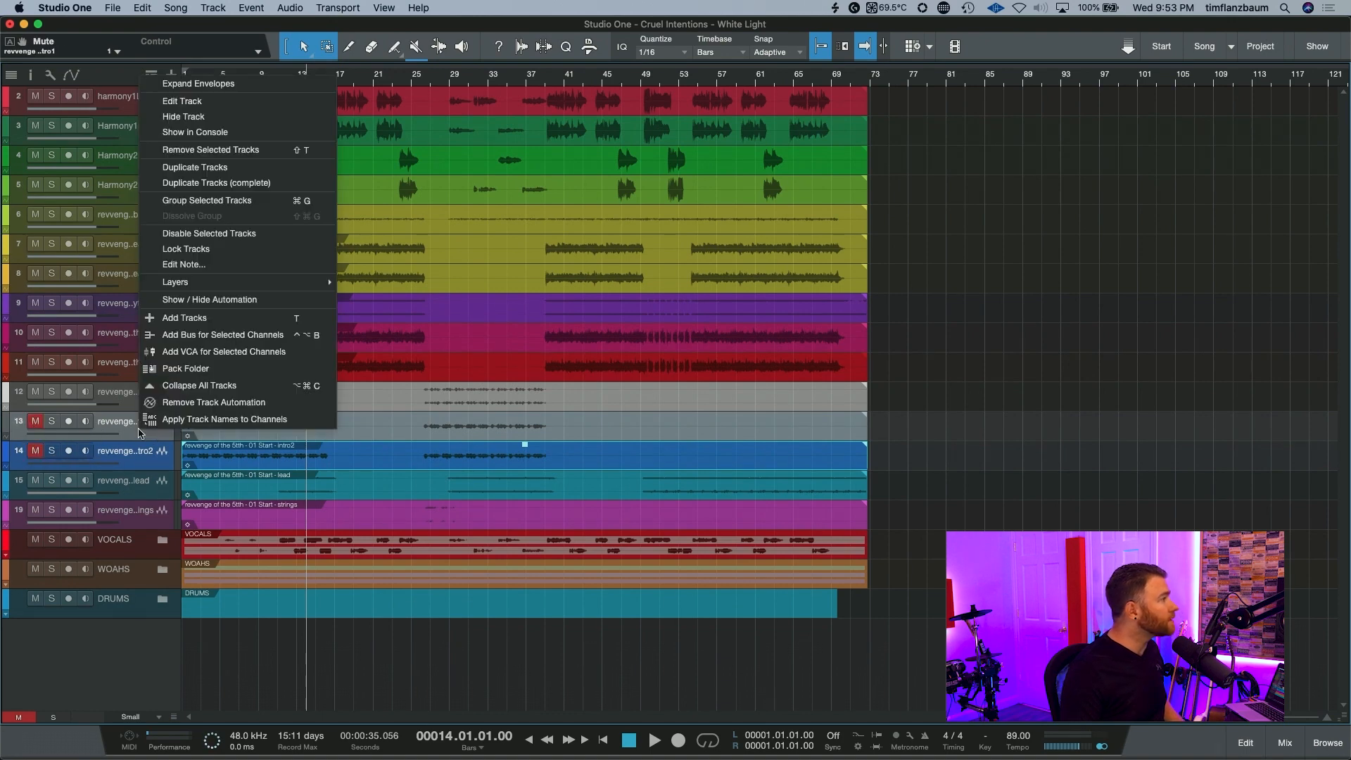
{"action": "left_click", "coordinate": [202, 124]}
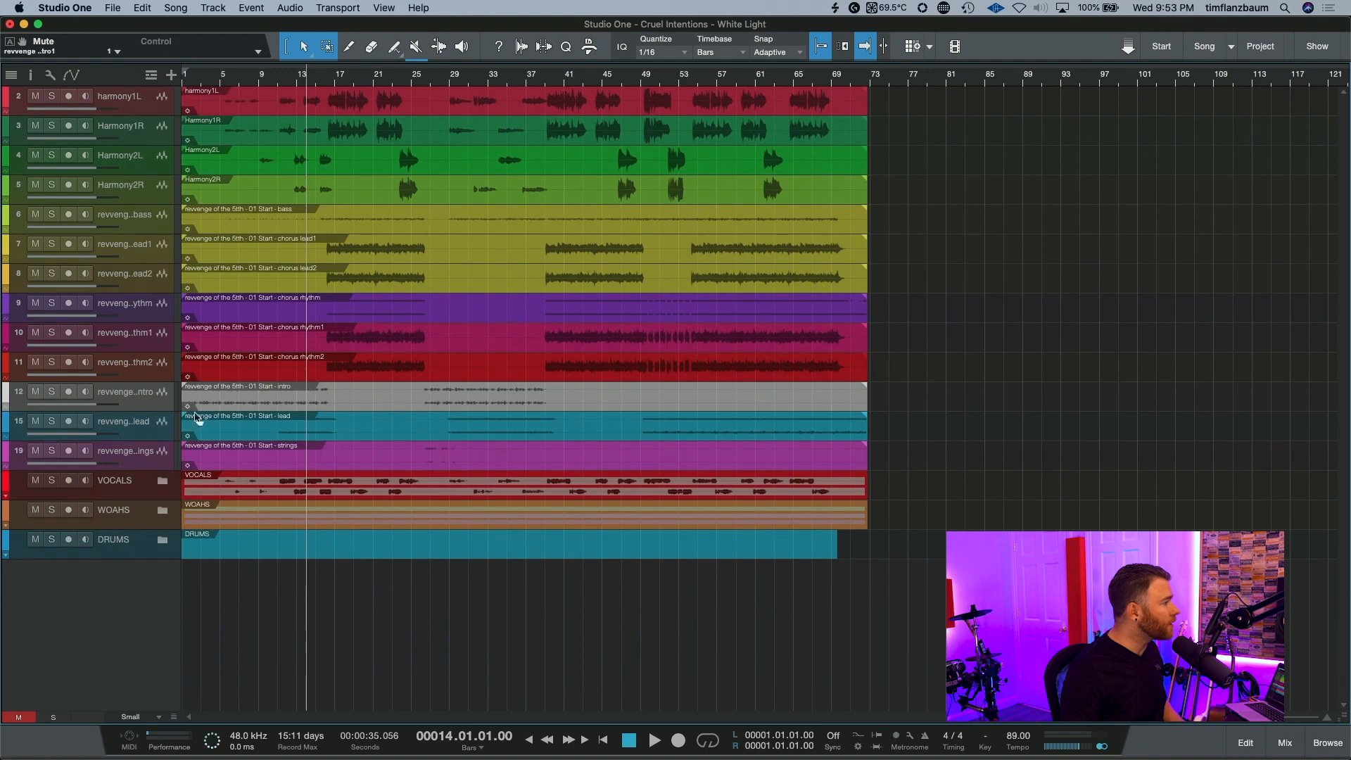
Audition the chorus rhythm1 track in solo from bar 20
{"action": "left_click", "coordinate": [167, 405]}
{"action": "left_click", "coordinate": [150, 433], "text": "shift"}
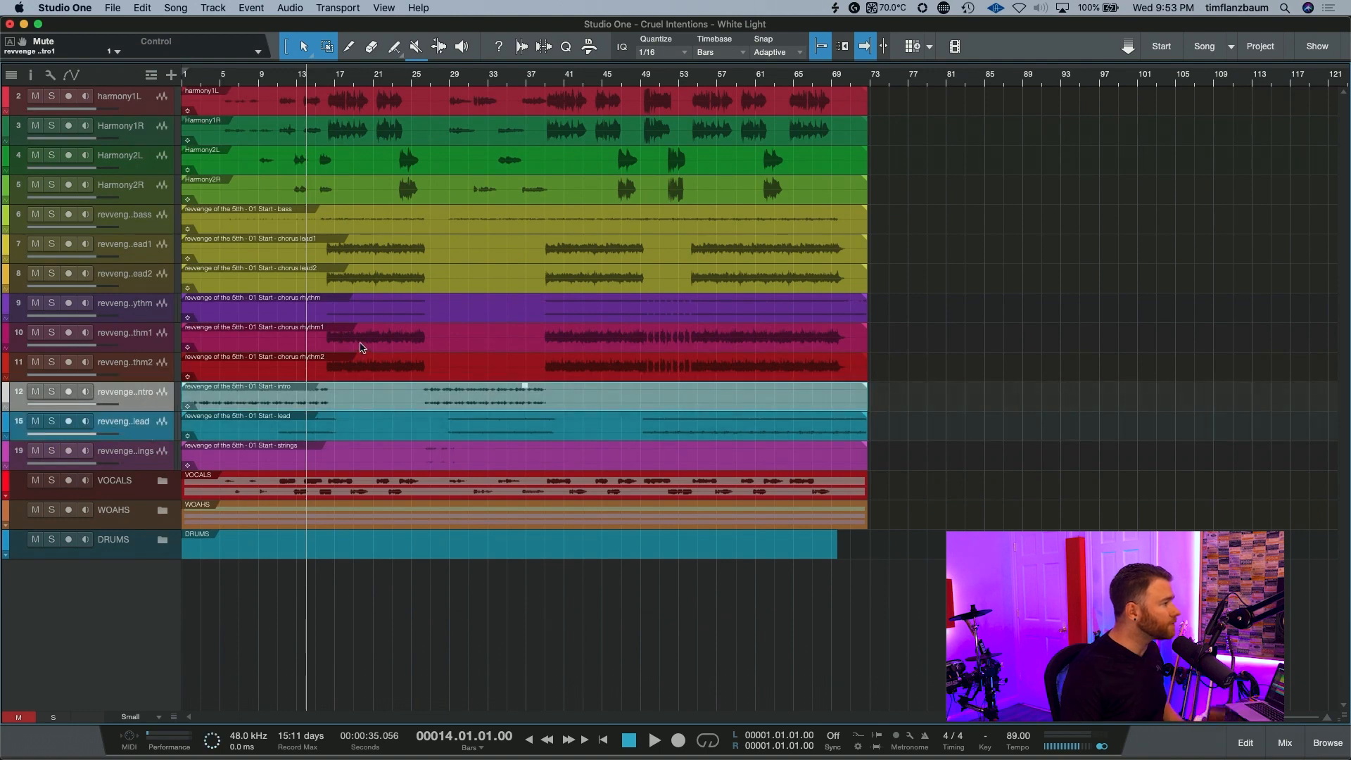
{"action": "left_click", "coordinate": [158, 349]}
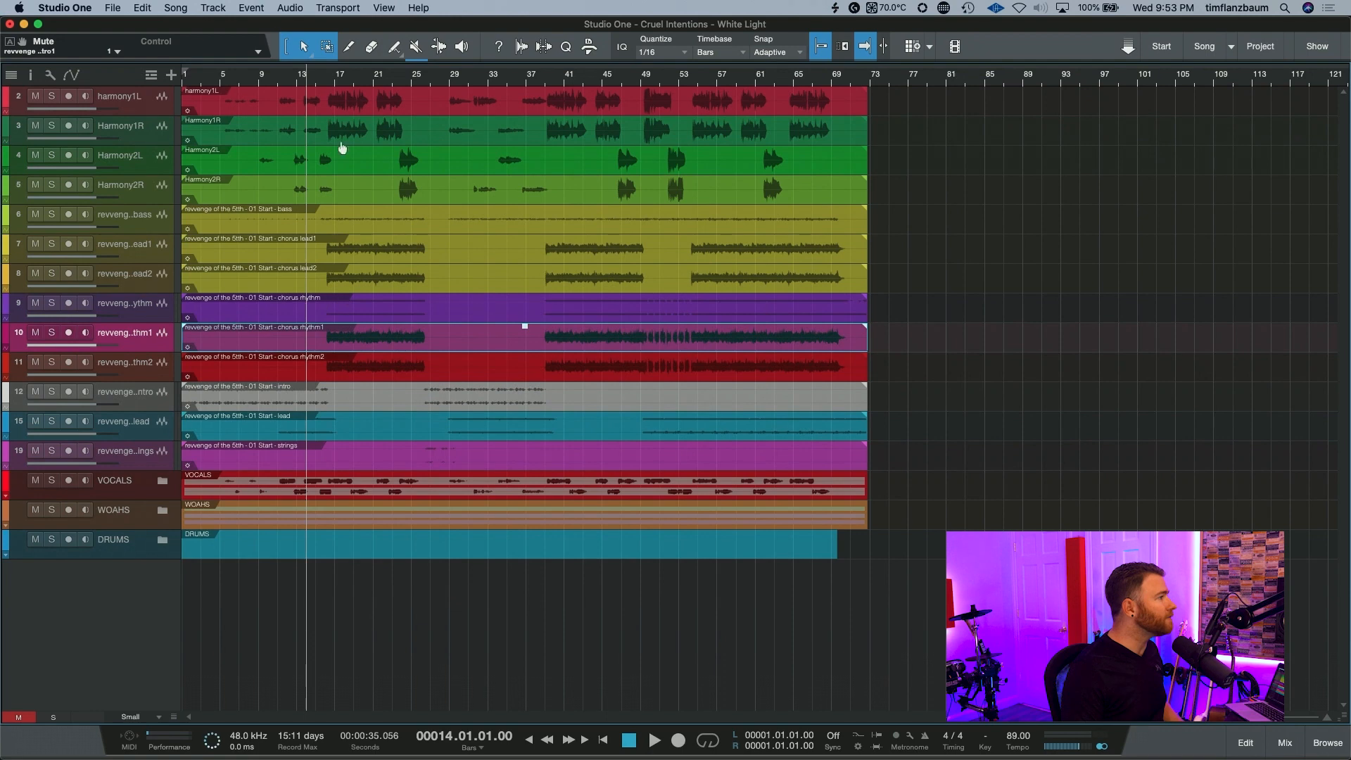
{"action": "left_click", "coordinate": [364, 75]}
{"action": "key", "text": "s"}
{"action": "key", "text": "space"}
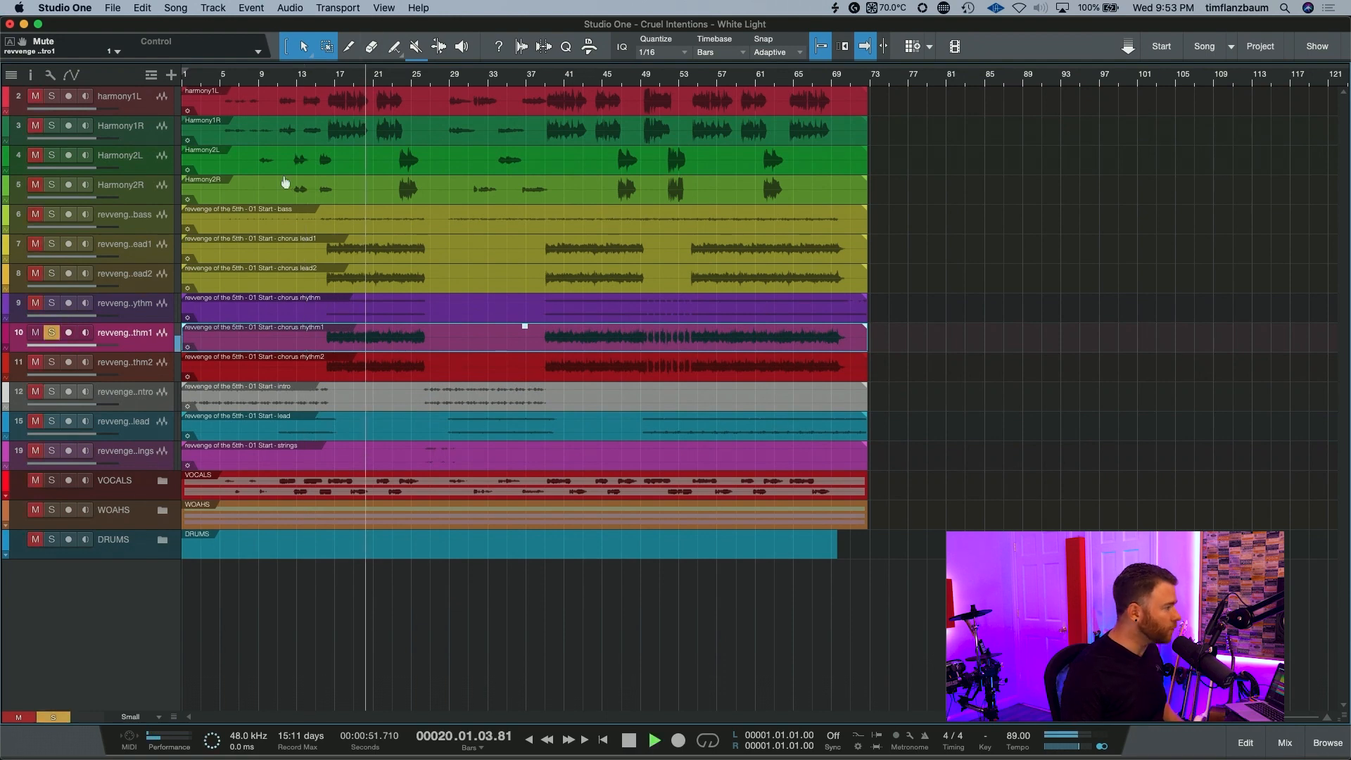
{"action": "key", "text": "space"}
Silence the chorus rhythm1 and rhythm2 tracks together by lowering their volume to the minimum and muting them with solo off, and hide both
{"action": "left_click", "coordinate": [137, 379]}
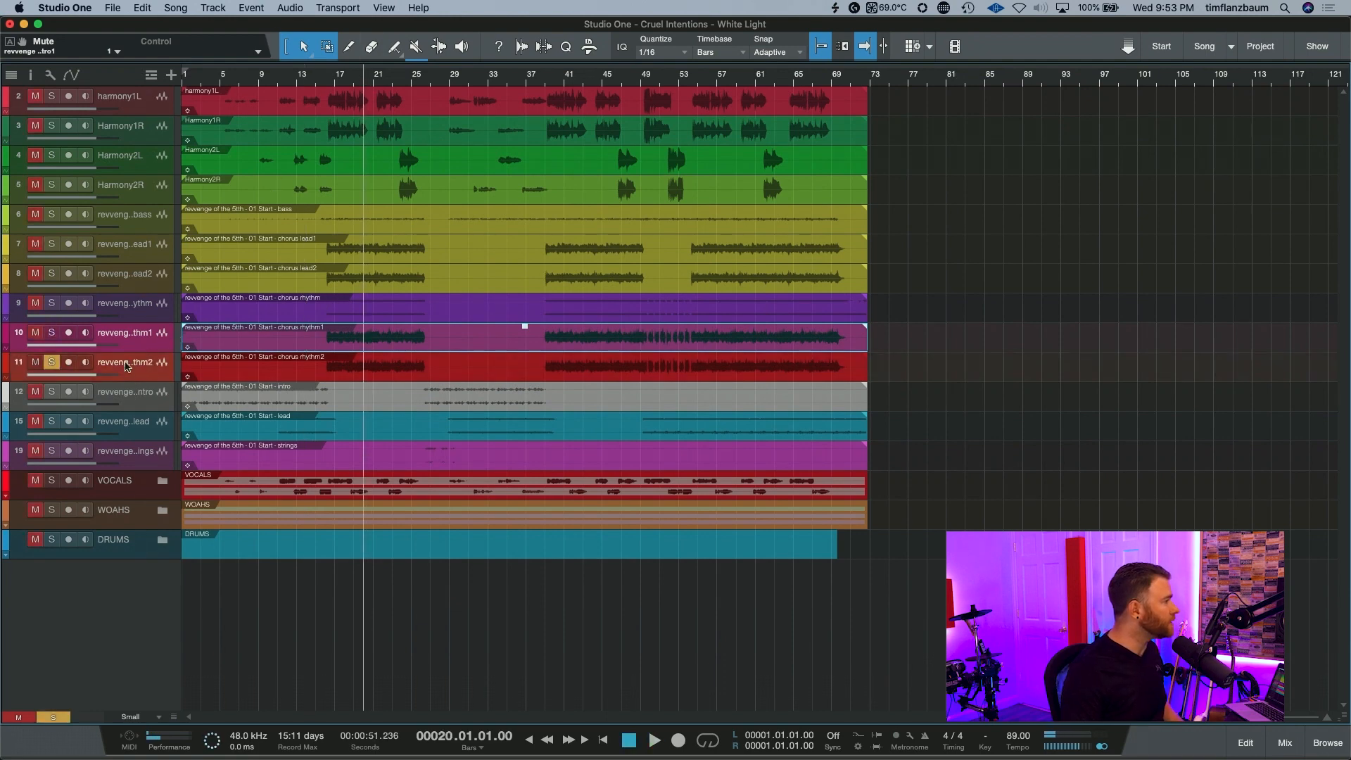
{"action": "left_click_drag", "start_coordinate": [54, 345], "coordinate": [24, 344]}
{"action": "left_click", "coordinate": [35, 334]}
{"action": "left_click", "coordinate": [35, 334]}
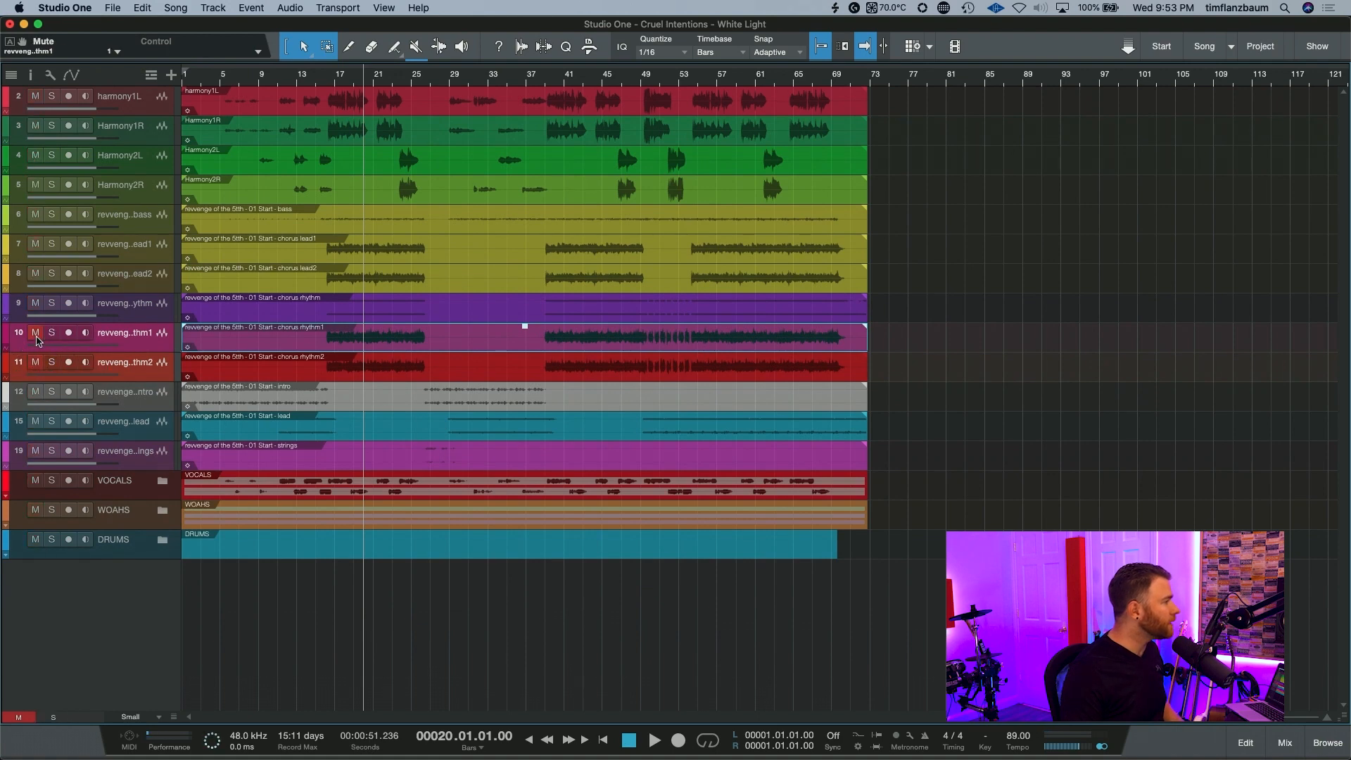
{"action": "right_click", "coordinate": [134, 345]}
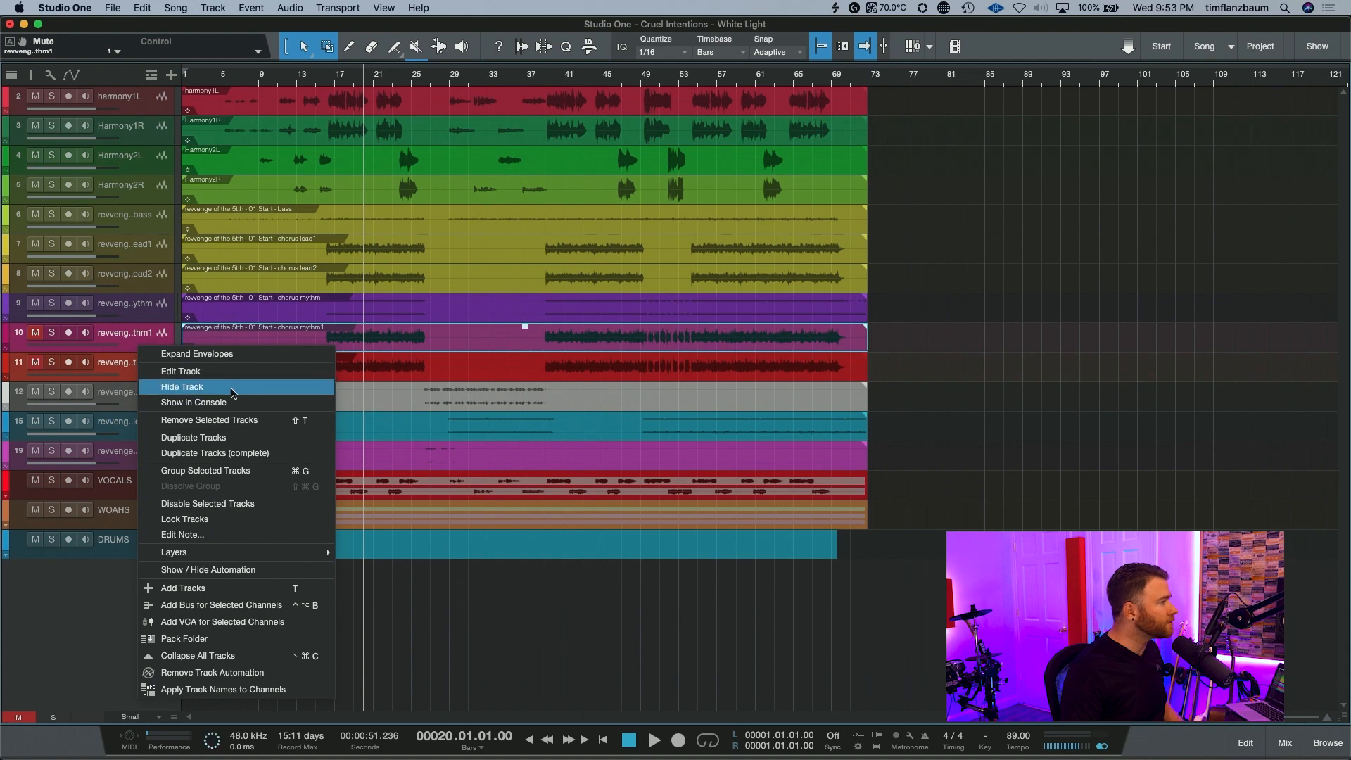
{"action": "left_click", "coordinate": [193, 385]}
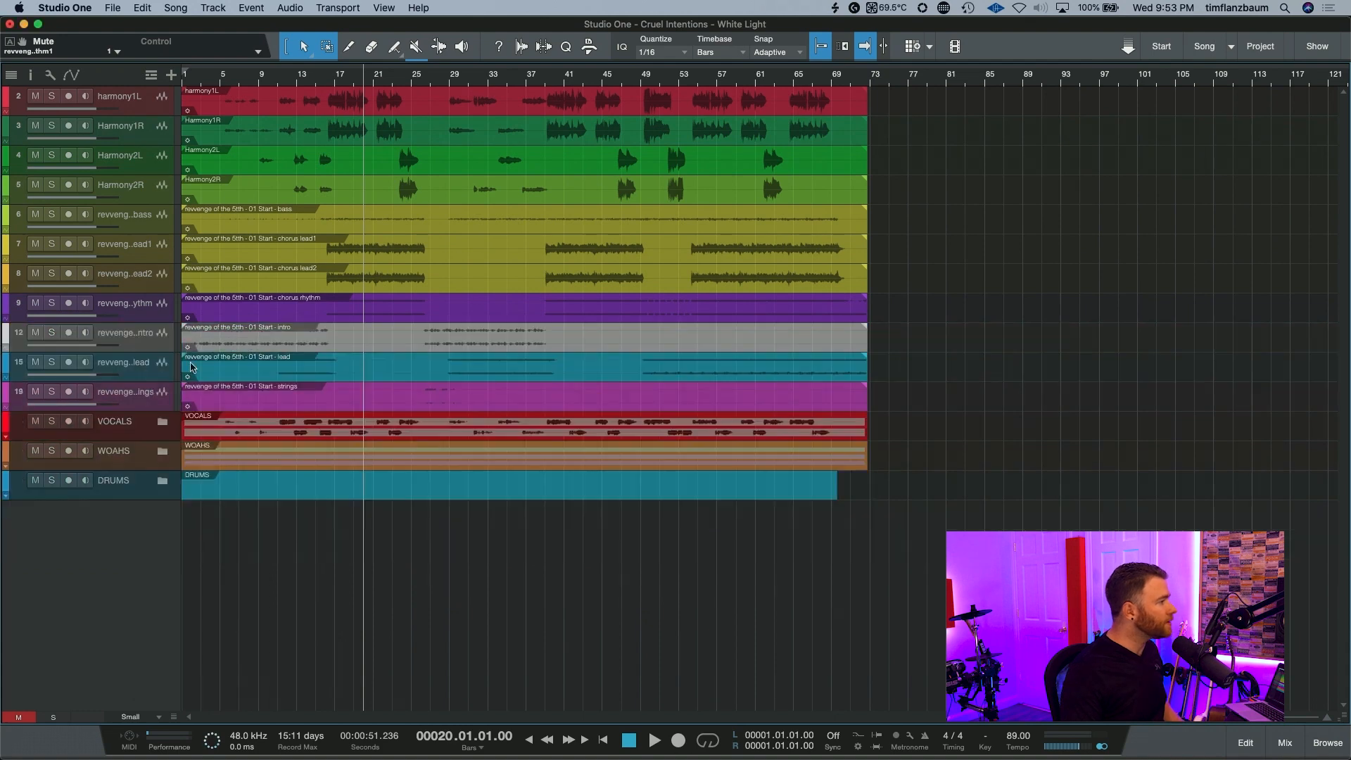
Audition the chorus lead1 and chorus lead2 tracks in solo from bar 20
{"action": "left_click", "coordinate": [152, 369]}
{"action": "left_click", "coordinate": [156, 318], "text": "shift"}
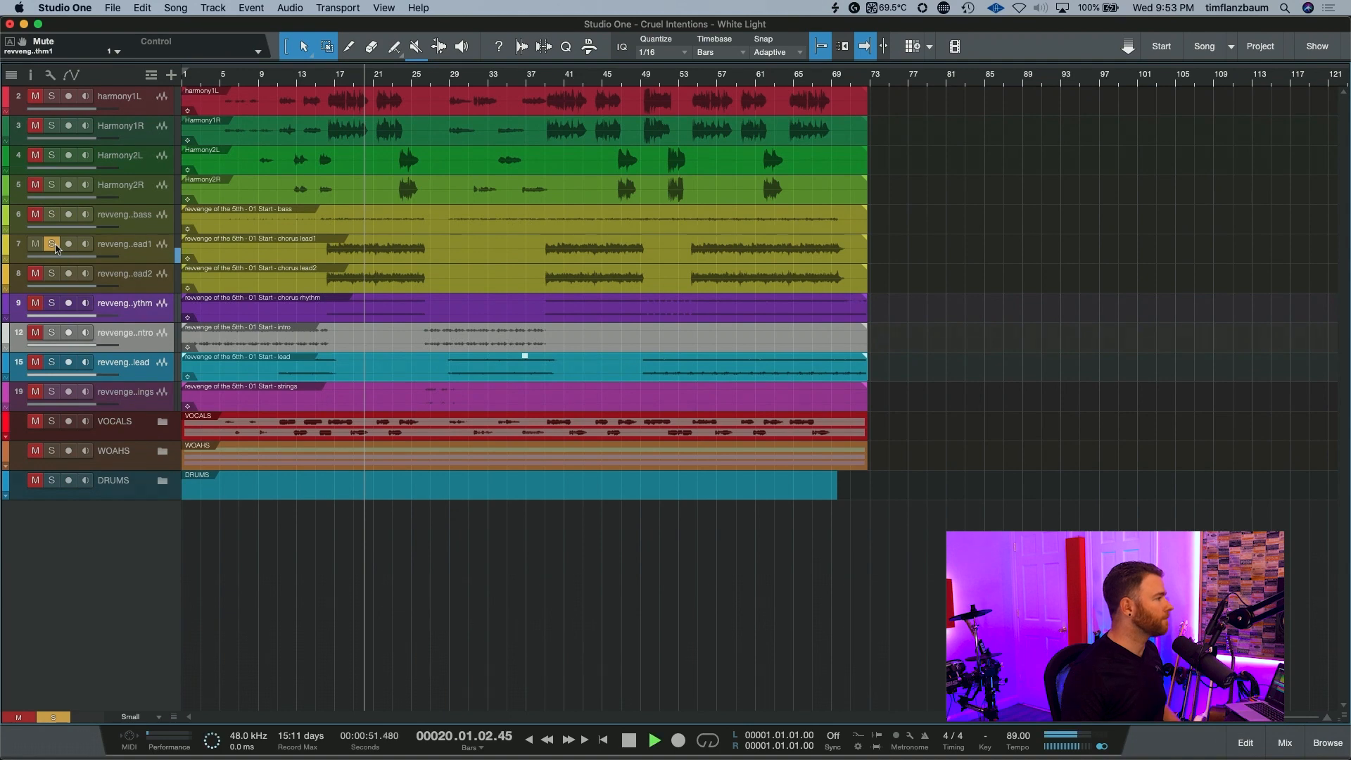
{"action": "left_click", "coordinate": [51, 276]}
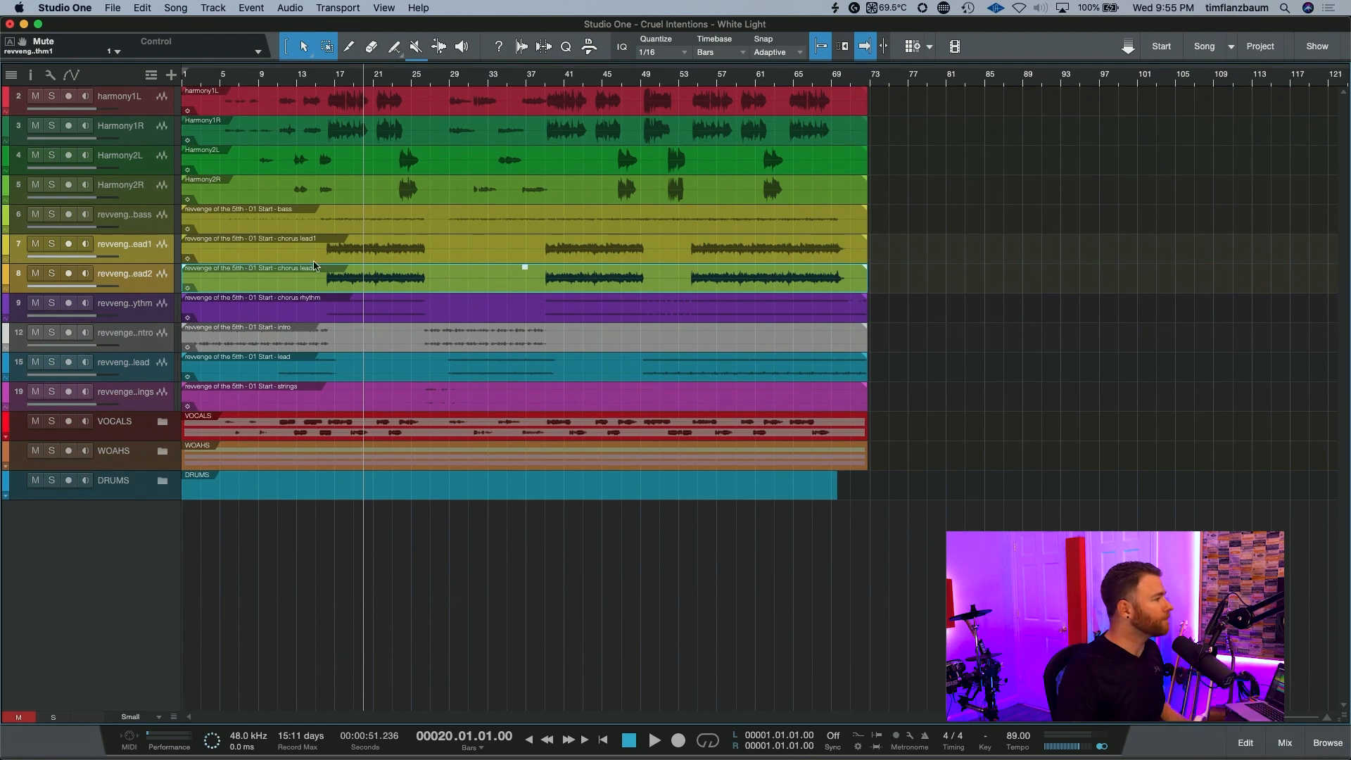
Pack the tracks from chorus lead1 through strings into a folder named GTRs, and colour the folder green
{"action": "left_click", "coordinate": [154, 256]}
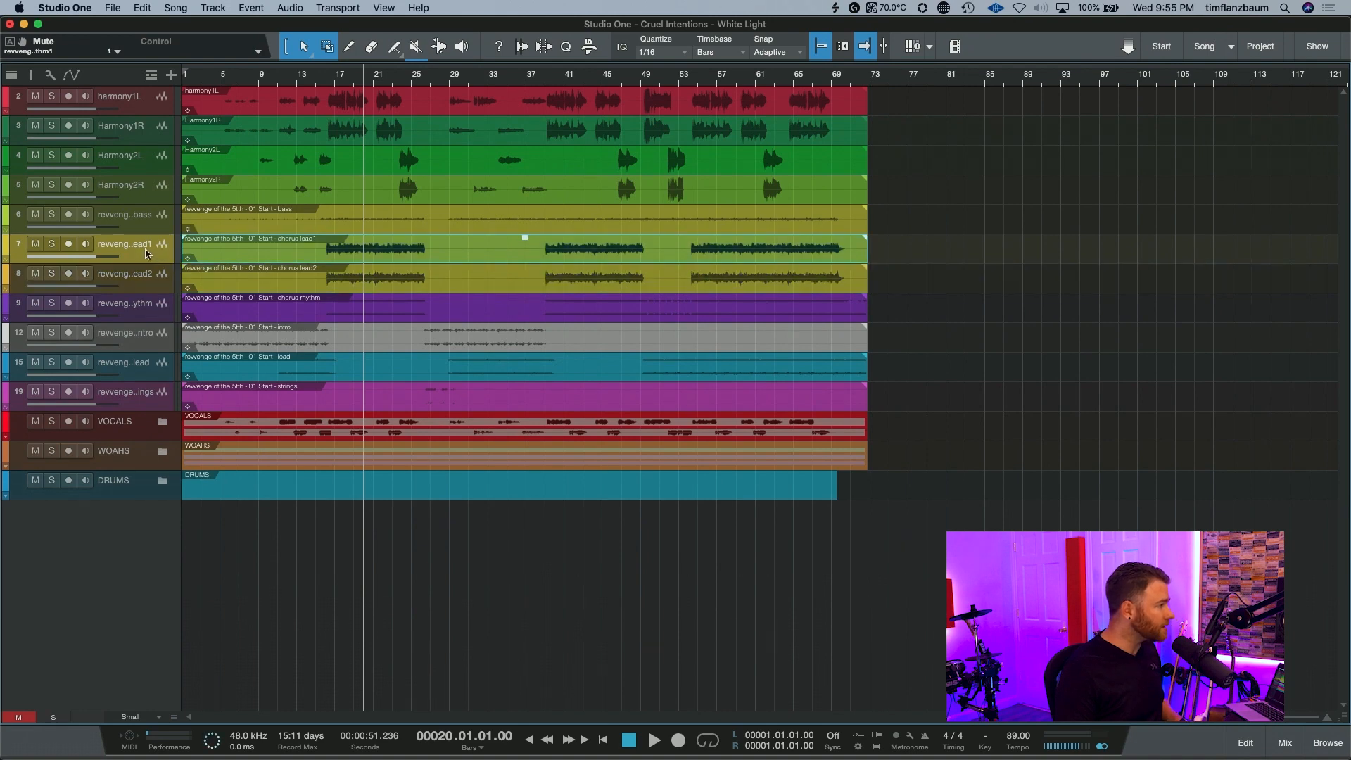
{"action": "left_click", "coordinate": [149, 402], "text": "shift"}
{"action": "right_click", "coordinate": [148, 402]}
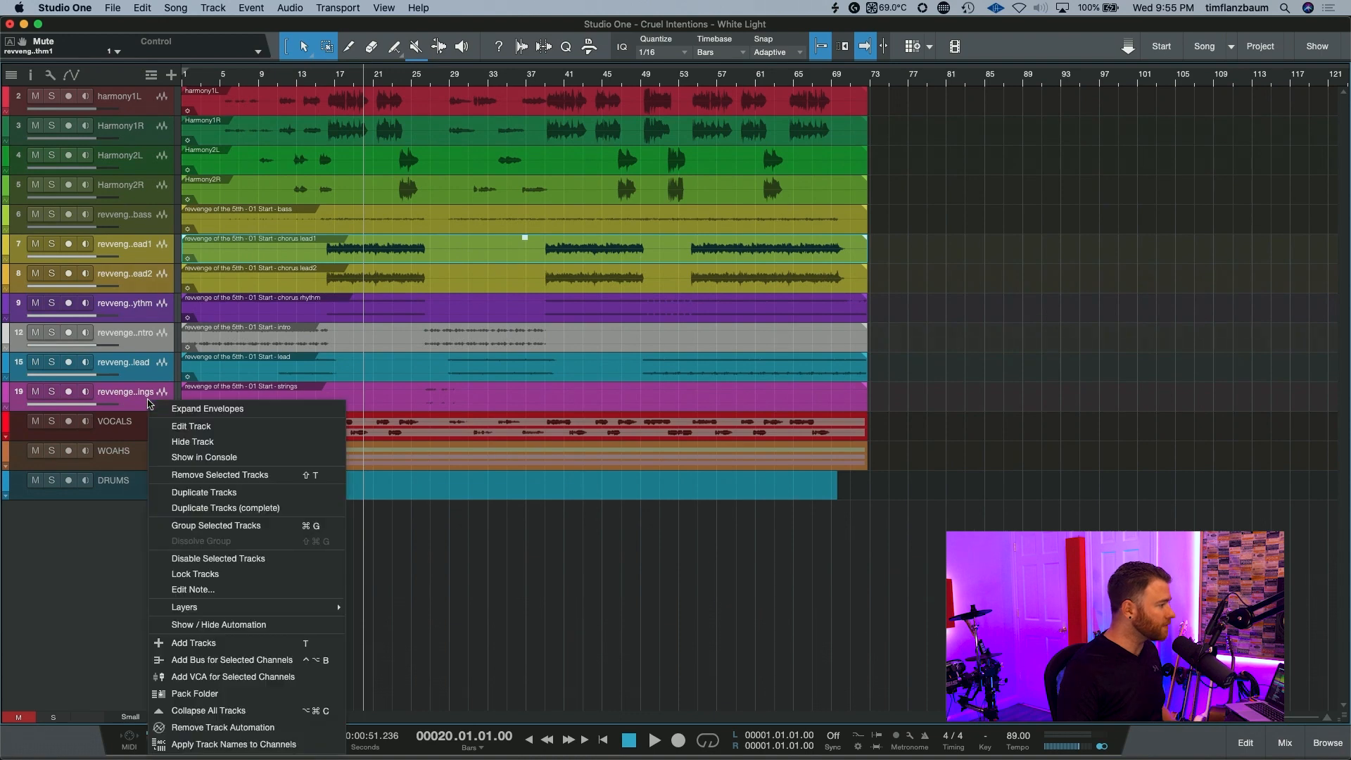
{"action": "left_click", "coordinate": [216, 694]}
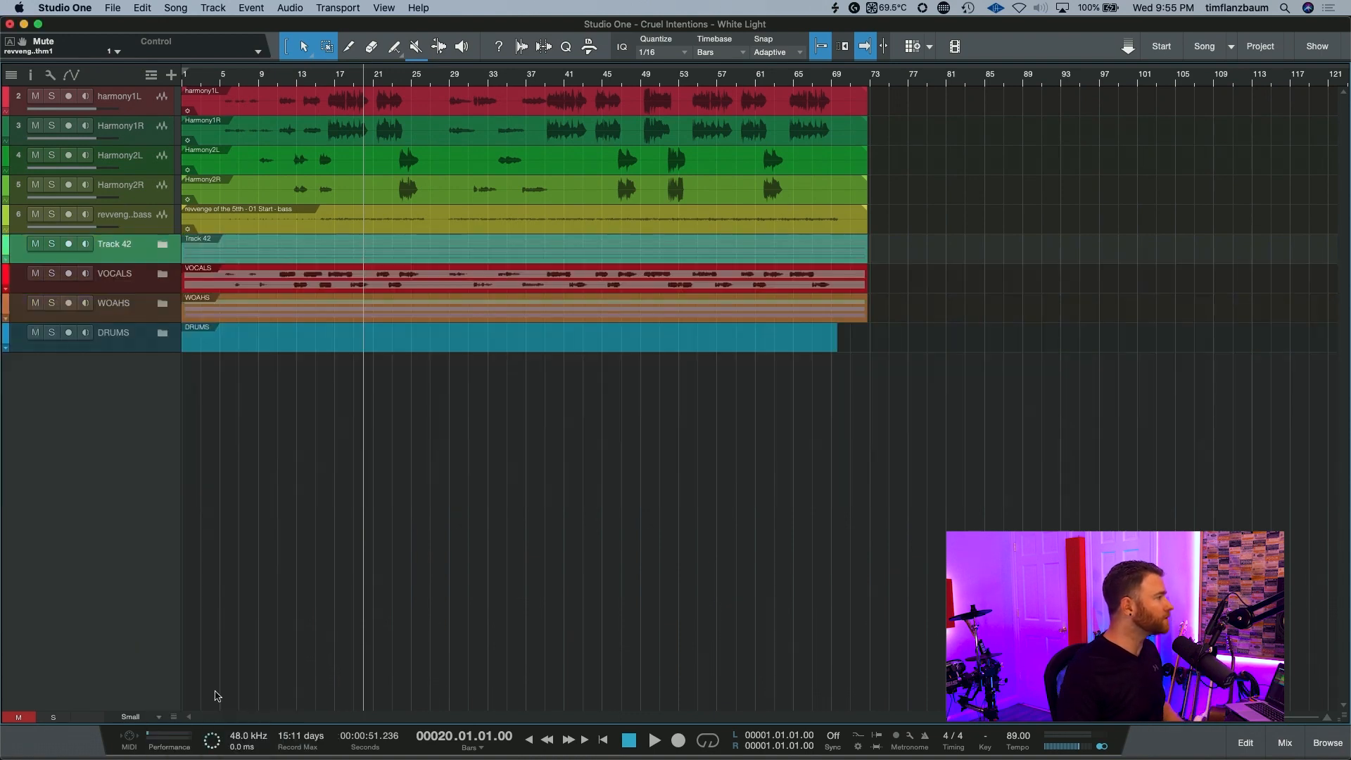
{"action": "type", "text": "GTRs"}
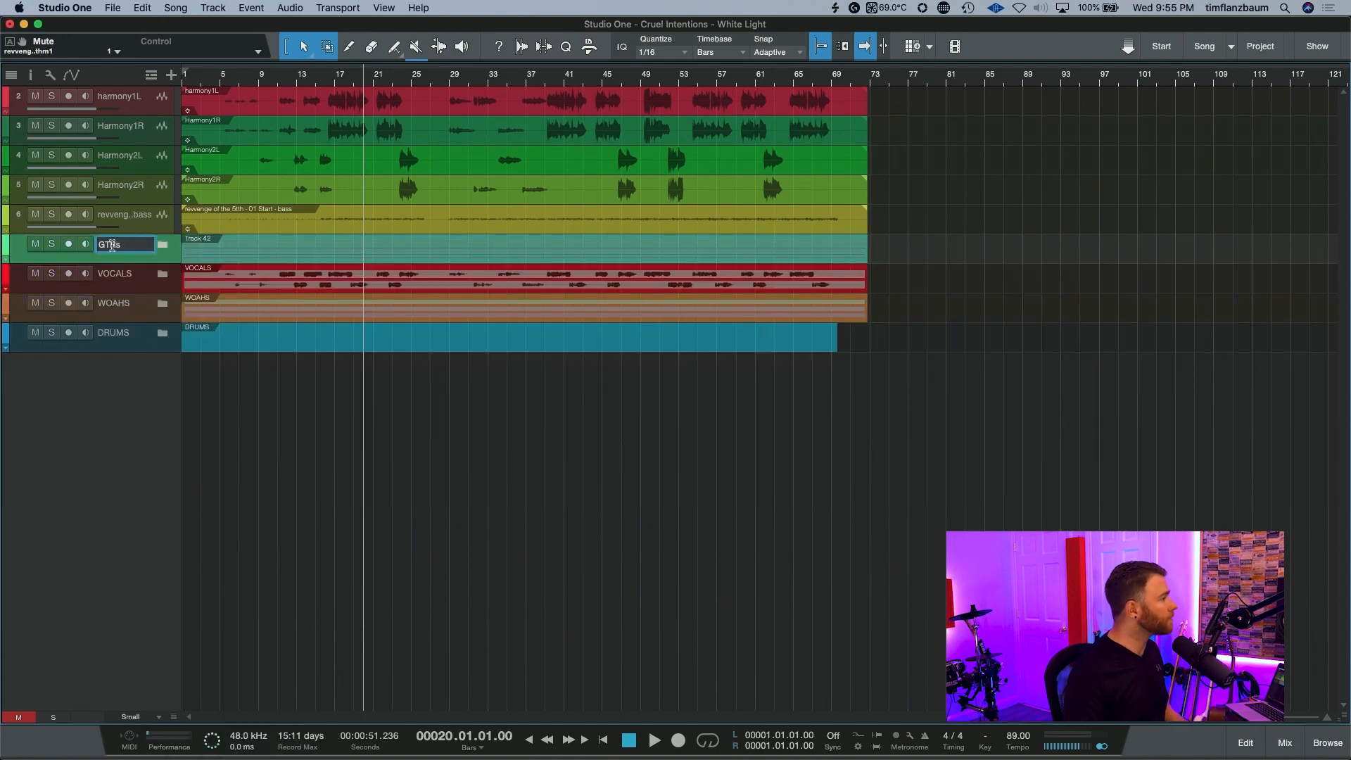
{"action": "key", "text": "Return"}
{"action": "left_click", "coordinate": [6, 252]}
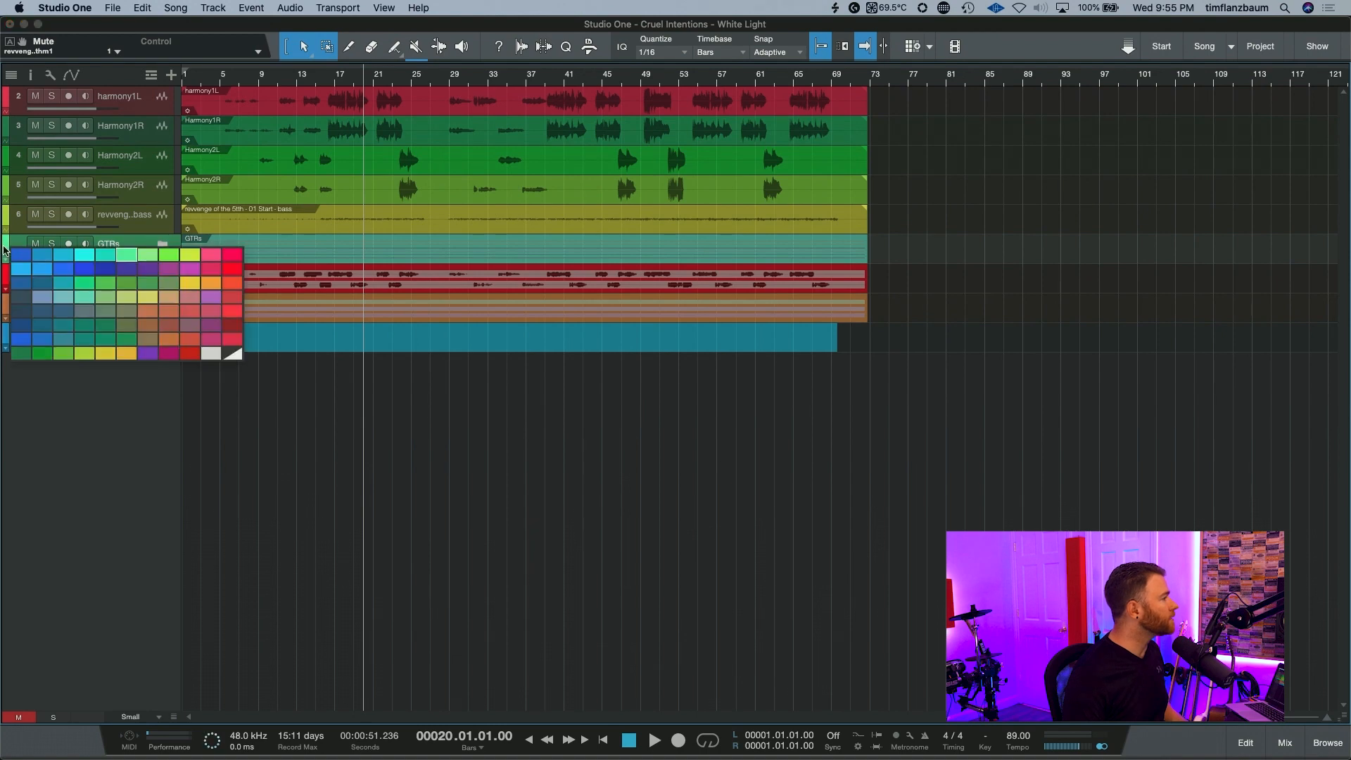
{"action": "left_click", "coordinate": [61, 336]}
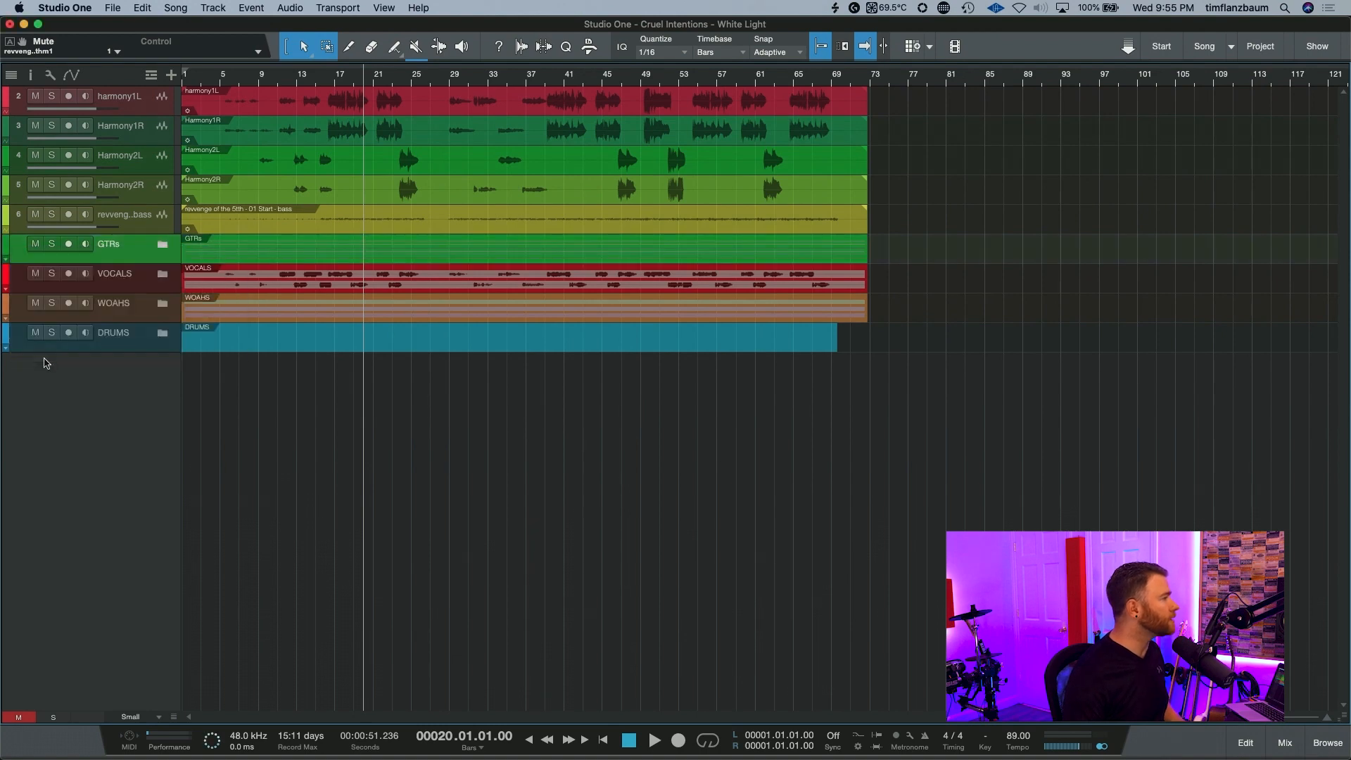
Change the bass track's colour to dark blue
{"action": "left_click", "coordinate": [151, 224]}
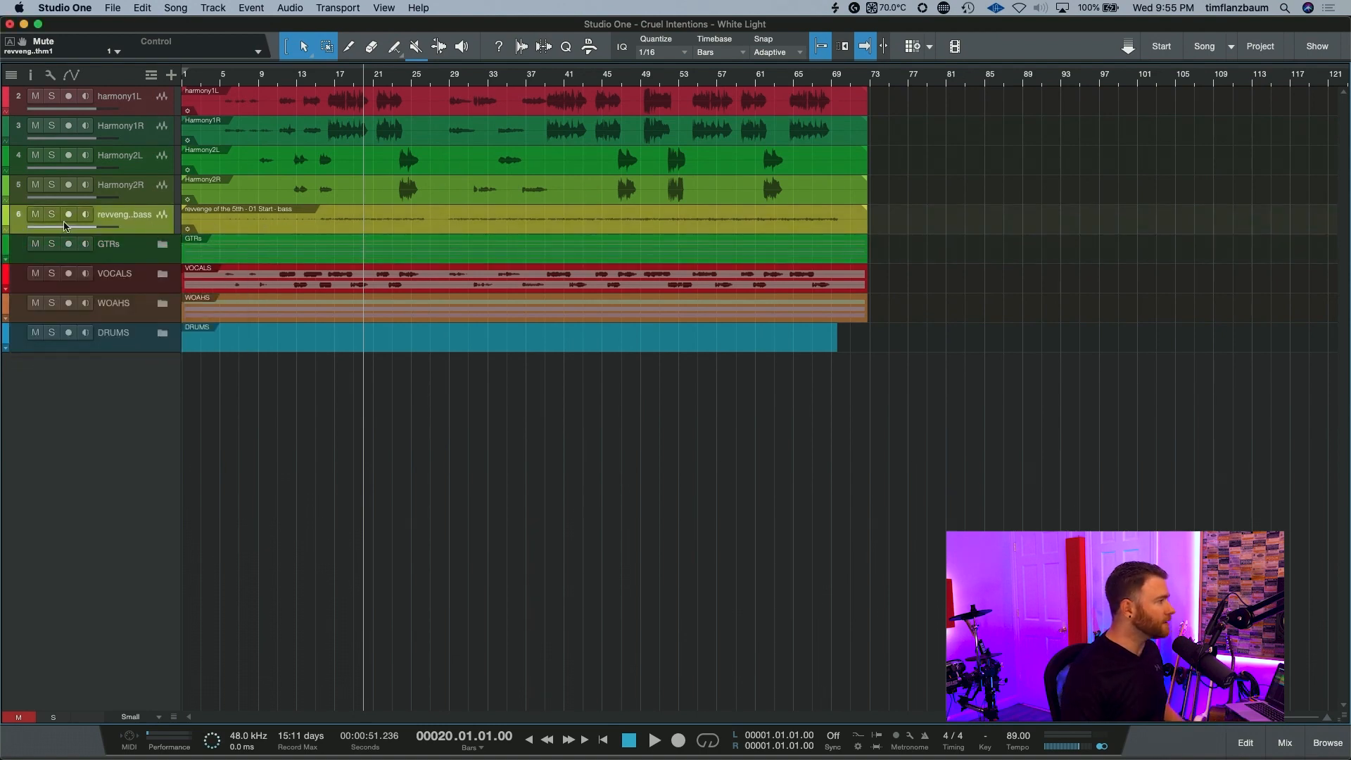
{"action": "left_click", "coordinate": [4, 219]}
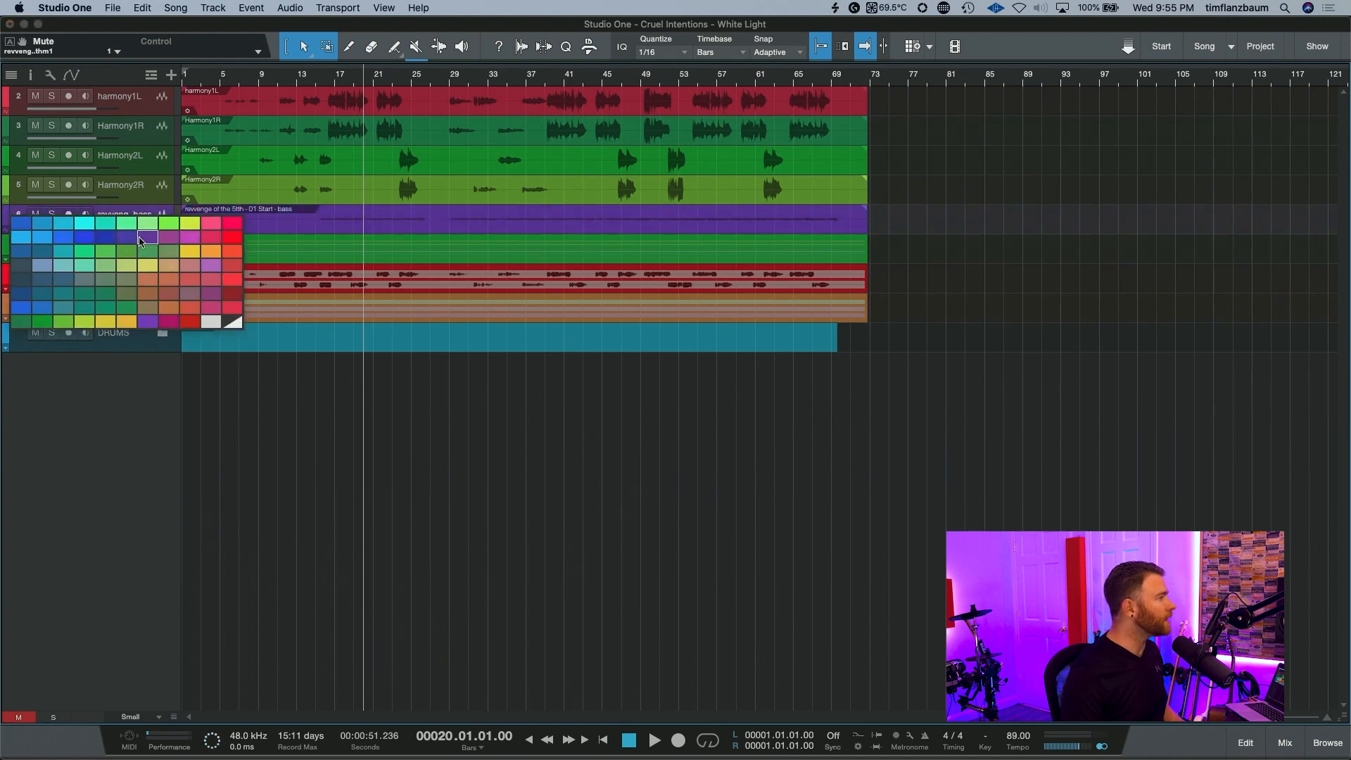
{"action": "left_click", "coordinate": [60, 236]}
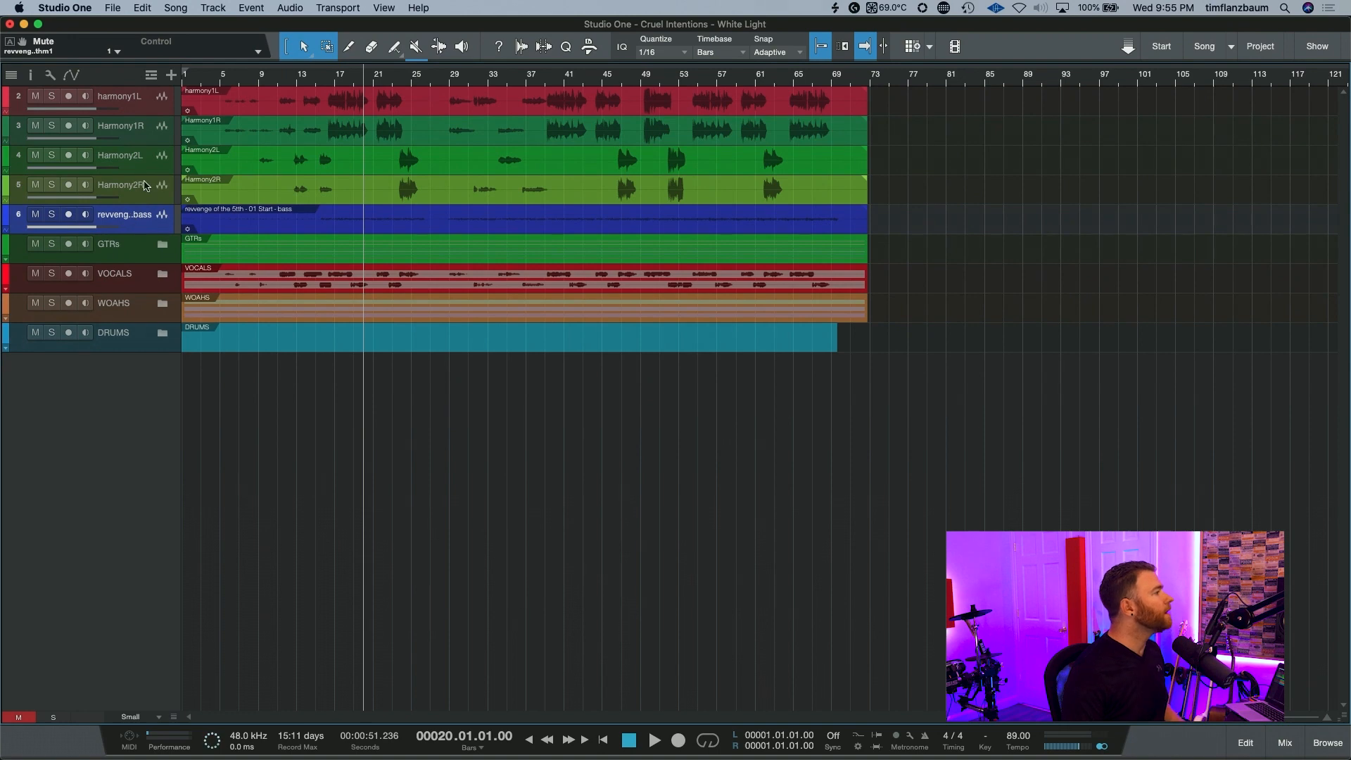
Pack the four harmony tracks into a folder named BG Vox, and colour the folder orange-red
{"action": "left_click", "coordinate": [156, 198]}
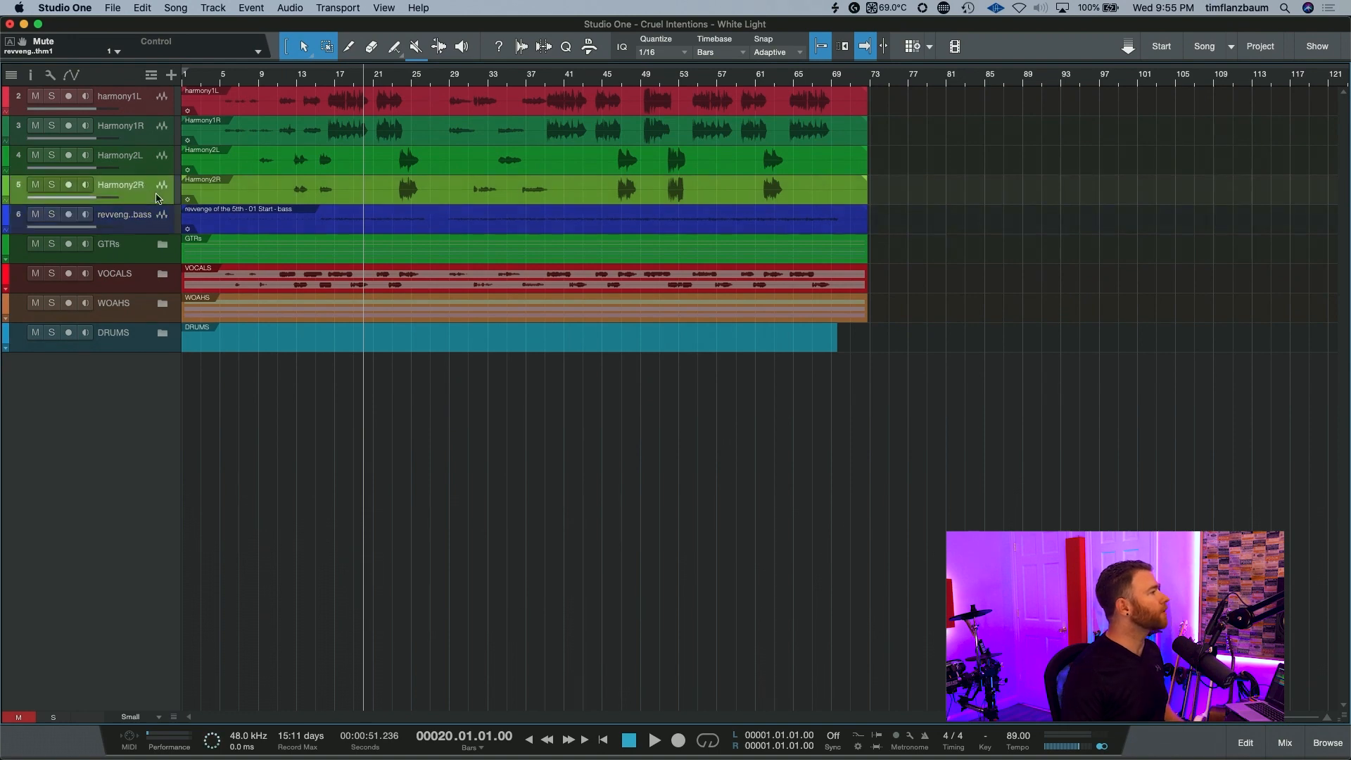
{"action": "left_click", "coordinate": [157, 107], "text": "shift"}
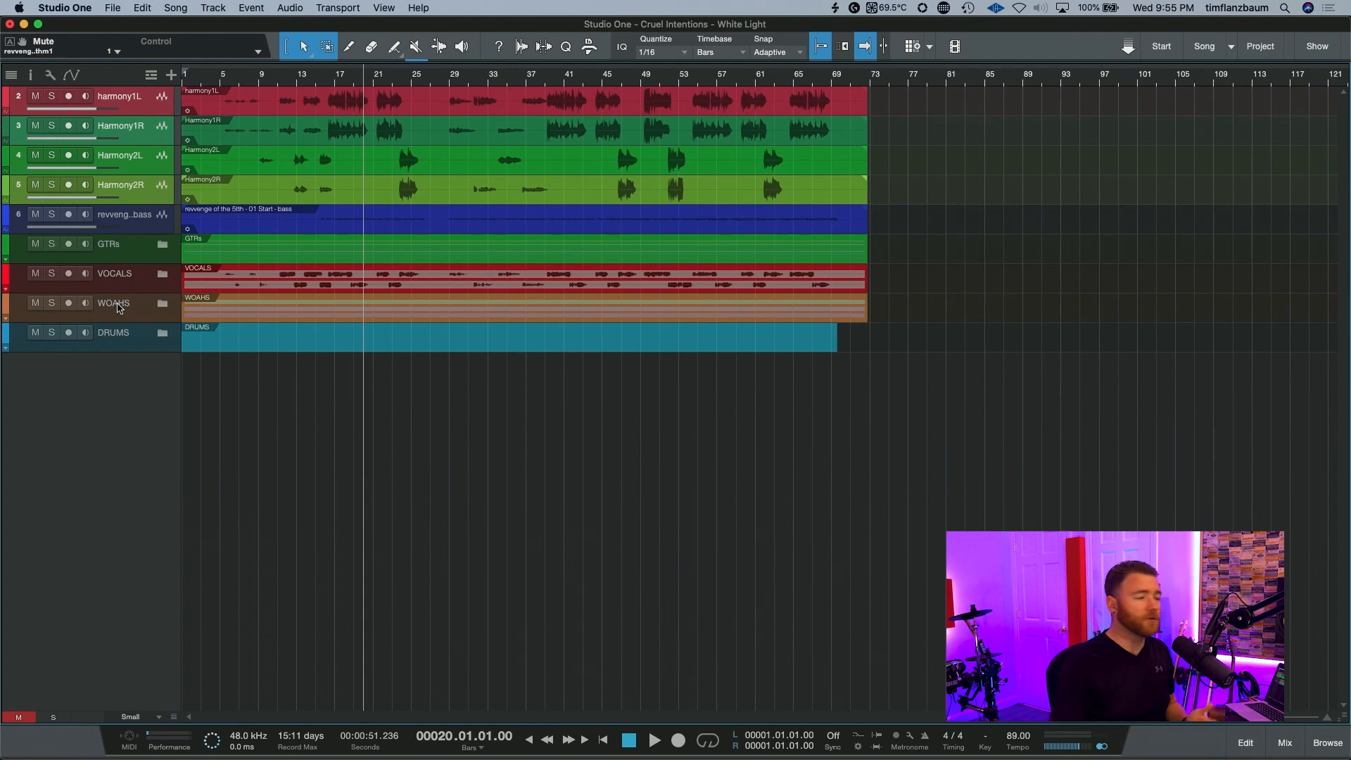
{"action": "right_click", "coordinate": [136, 194]}
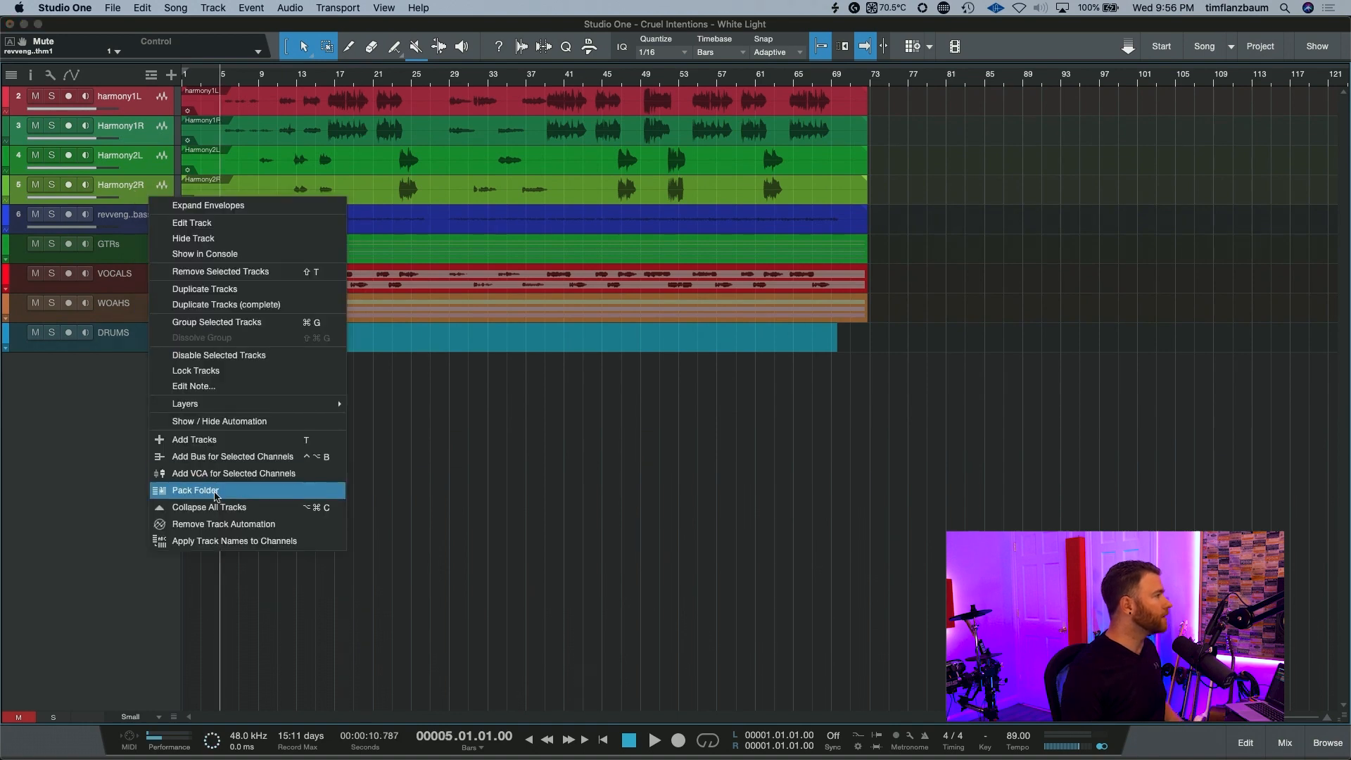
{"action": "left_click", "coordinate": [225, 486]}
{"action": "double_click", "coordinate": [119, 98]}
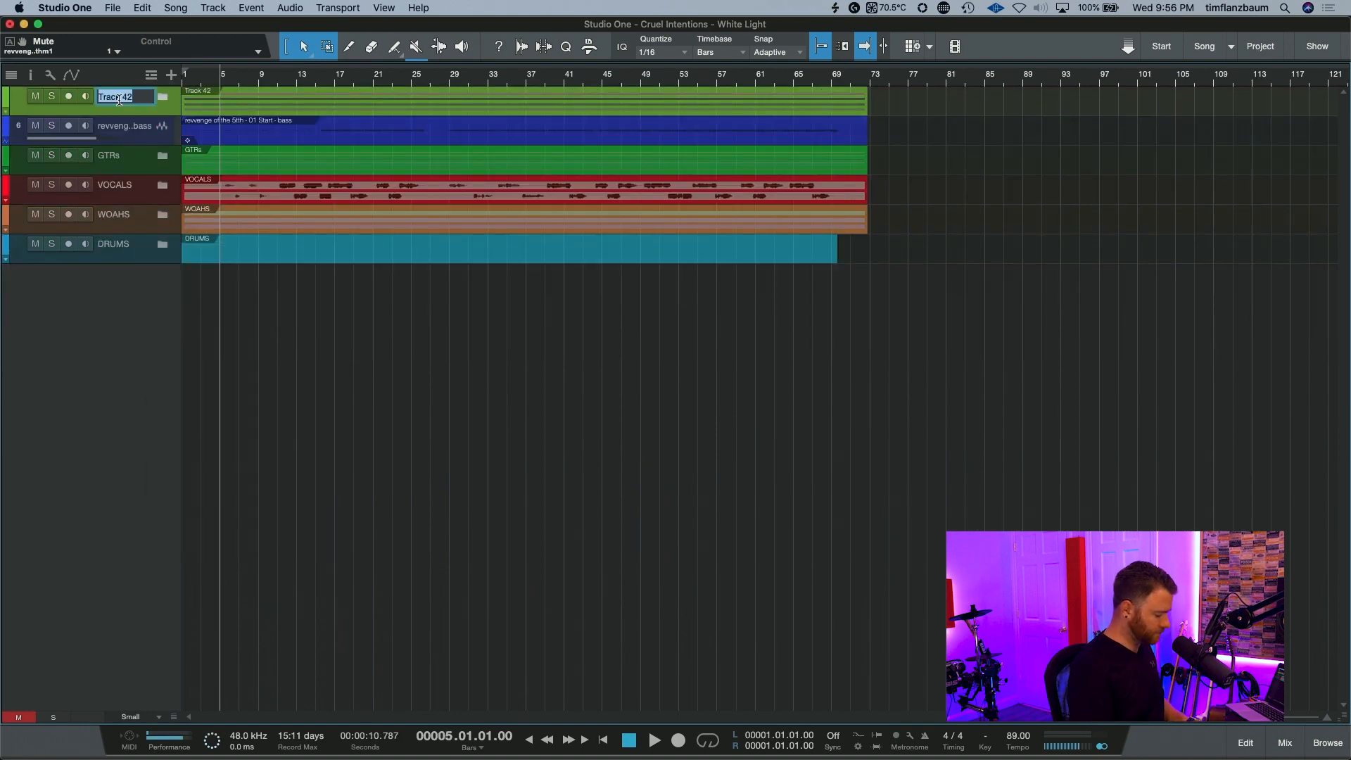
{"action": "type", "text": "BG Vox"}
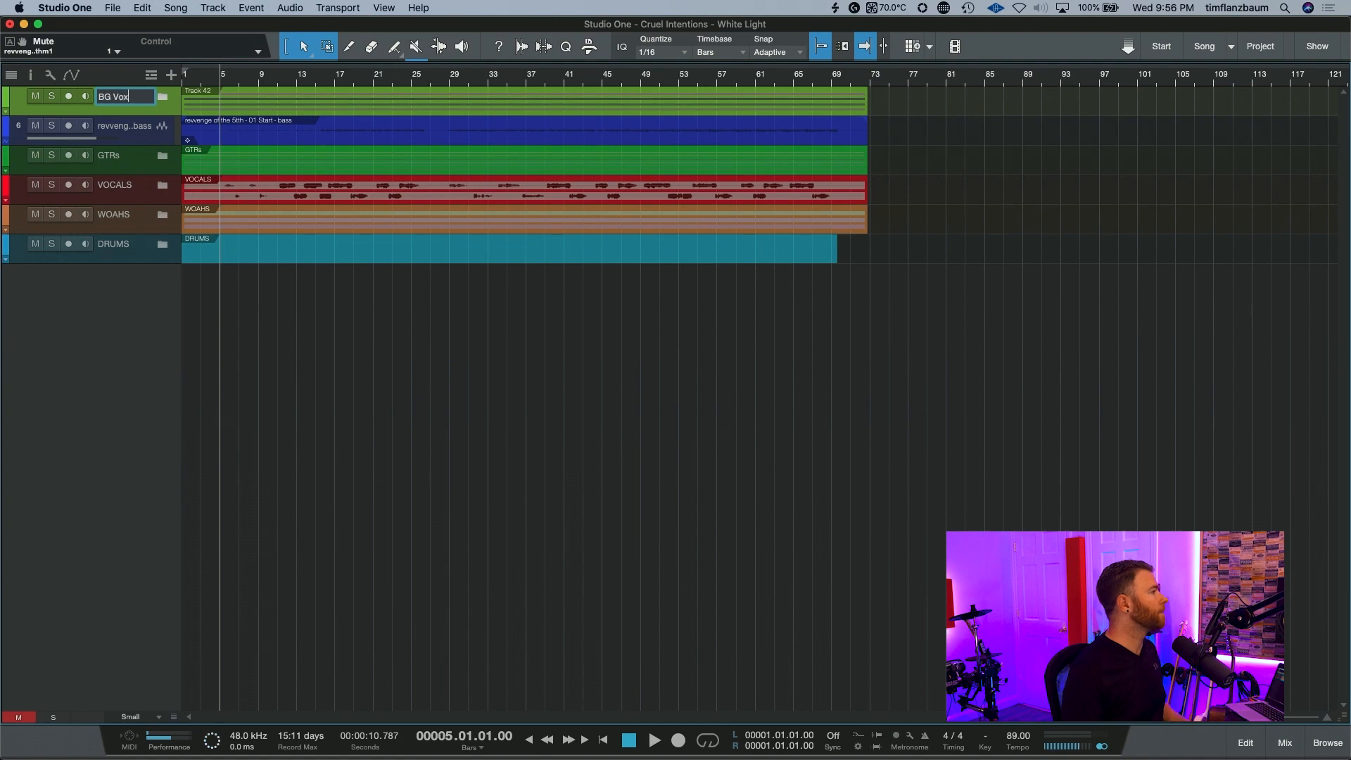
{"action": "key", "text": "Return"}
{"action": "left_click", "coordinate": [7, 99]}
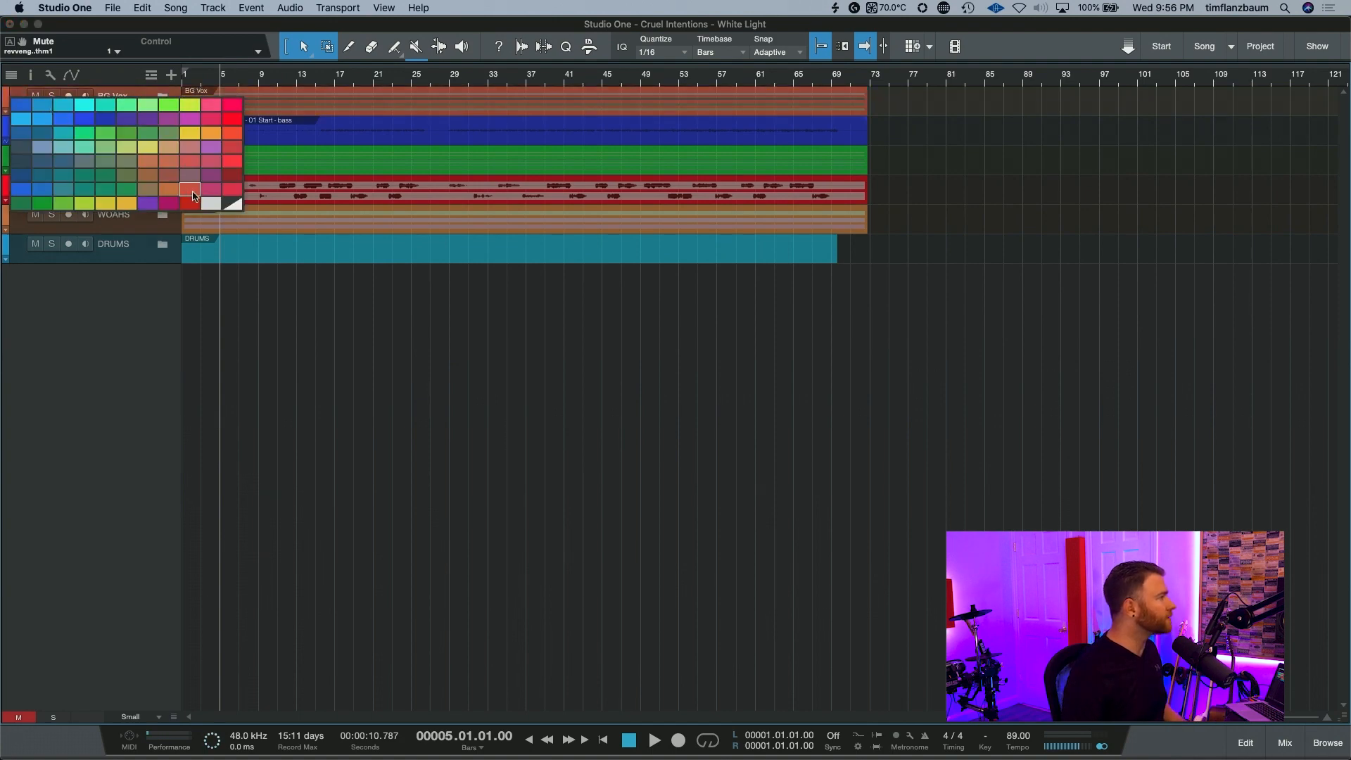
{"action": "left_click", "coordinate": [192, 191]}
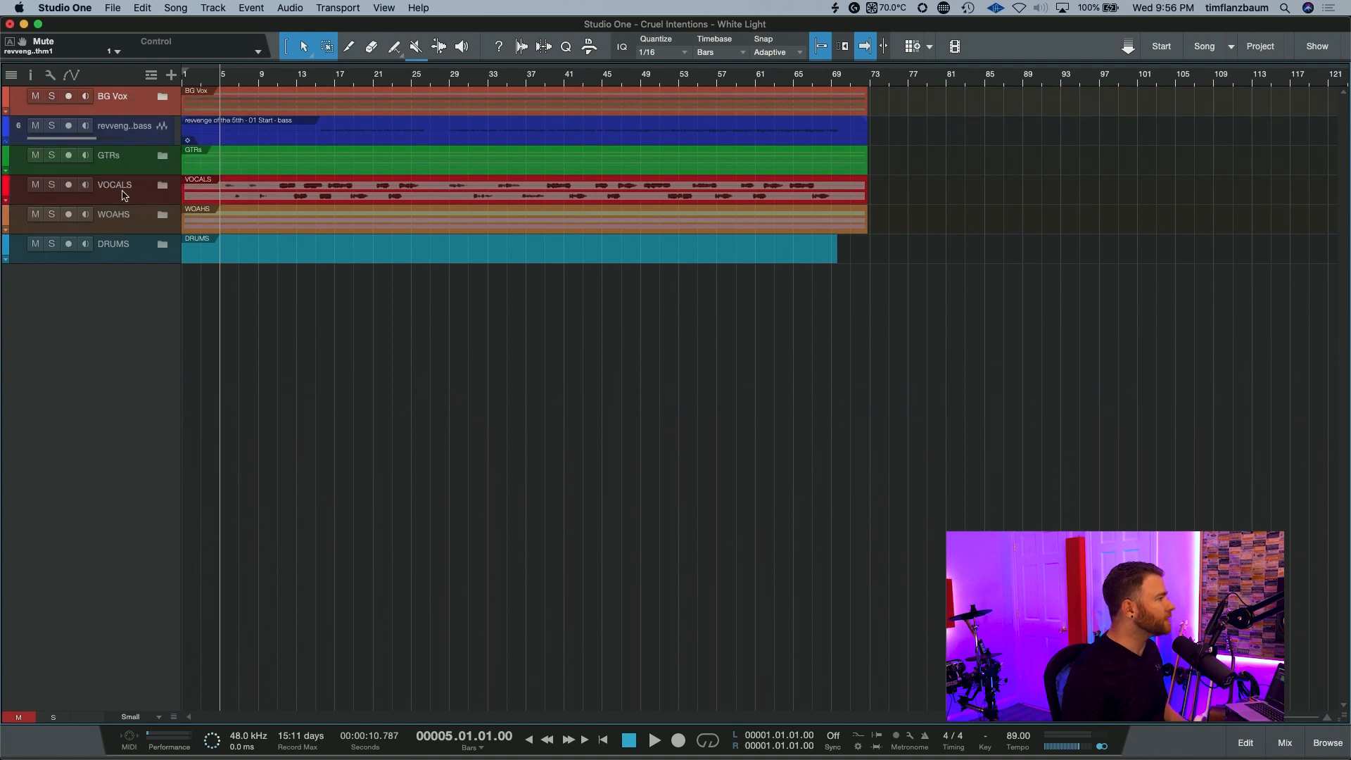
Move the BG Vox folder between VOCALS and WOAHS, and move the DRUMS folder to the top of the track list, keeping it collapsed
{"action": "left_click_drag", "start_coordinate": [129, 110], "coordinate": [125, 183]}
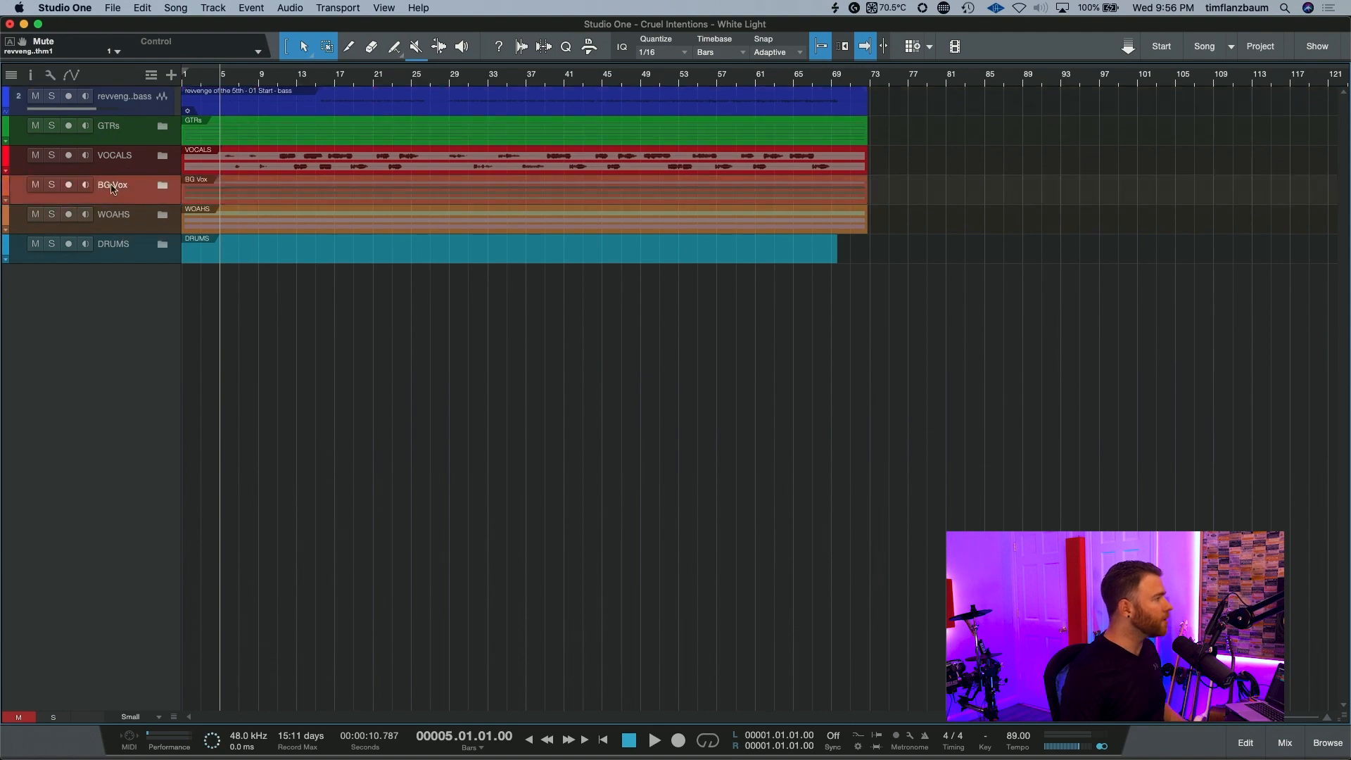
{"action": "left_click_drag", "start_coordinate": [136, 255], "coordinate": [133, 96]}
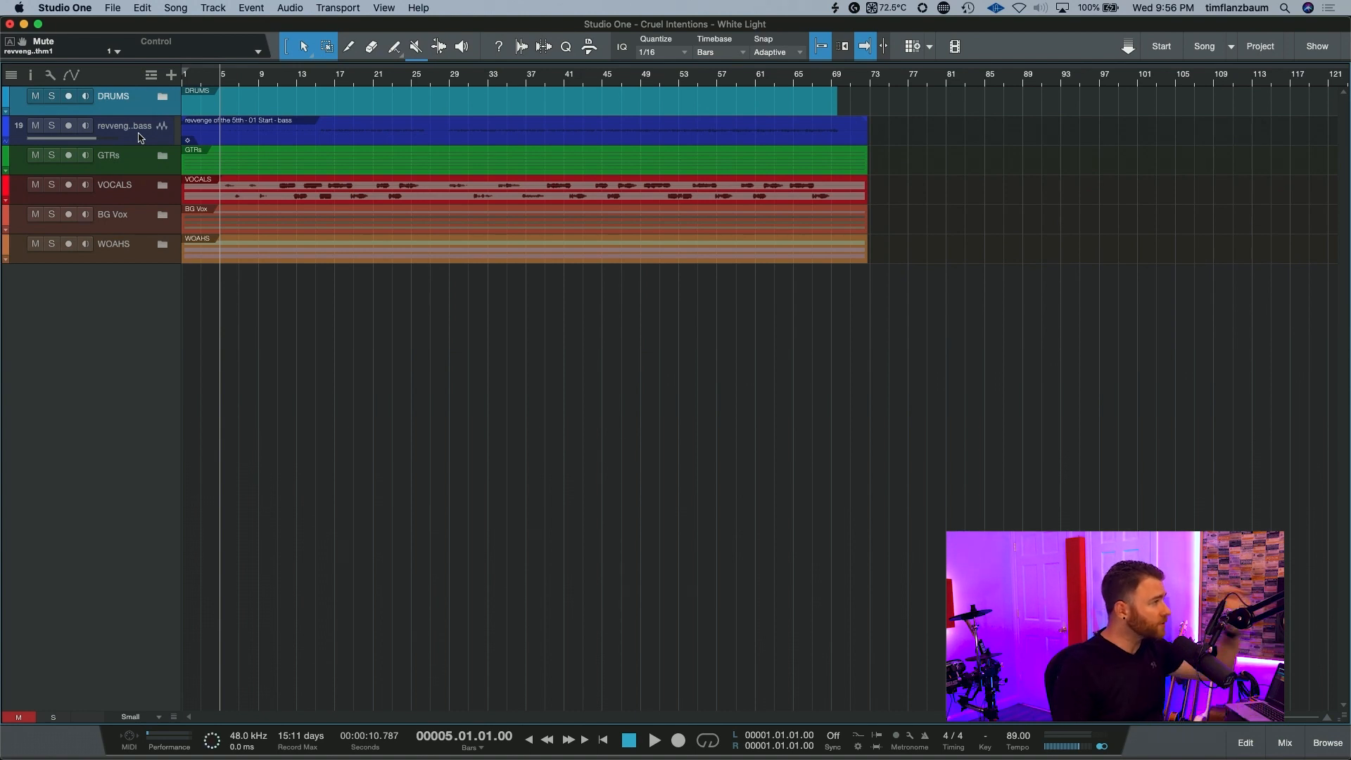
{"action": "left_click", "coordinate": [164, 97]}
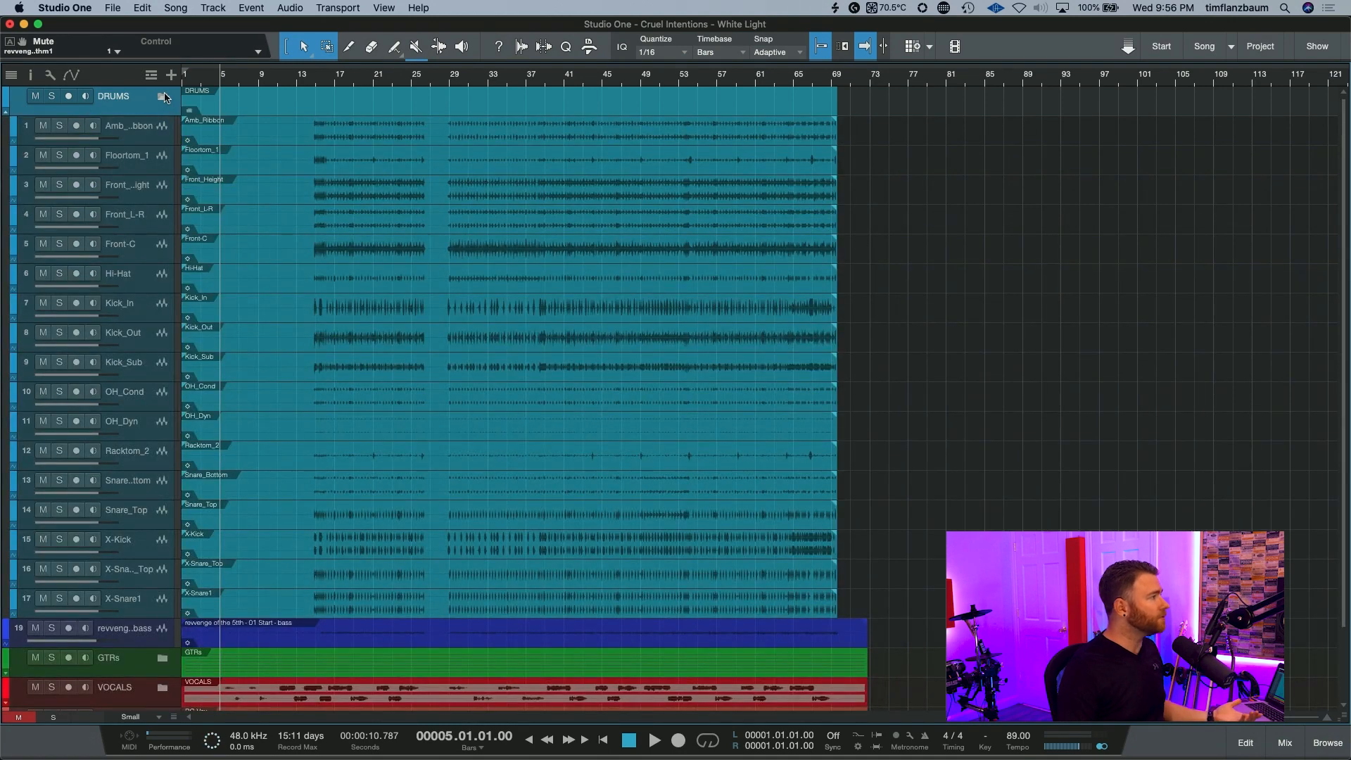
{"action": "left_click", "coordinate": [163, 97]}
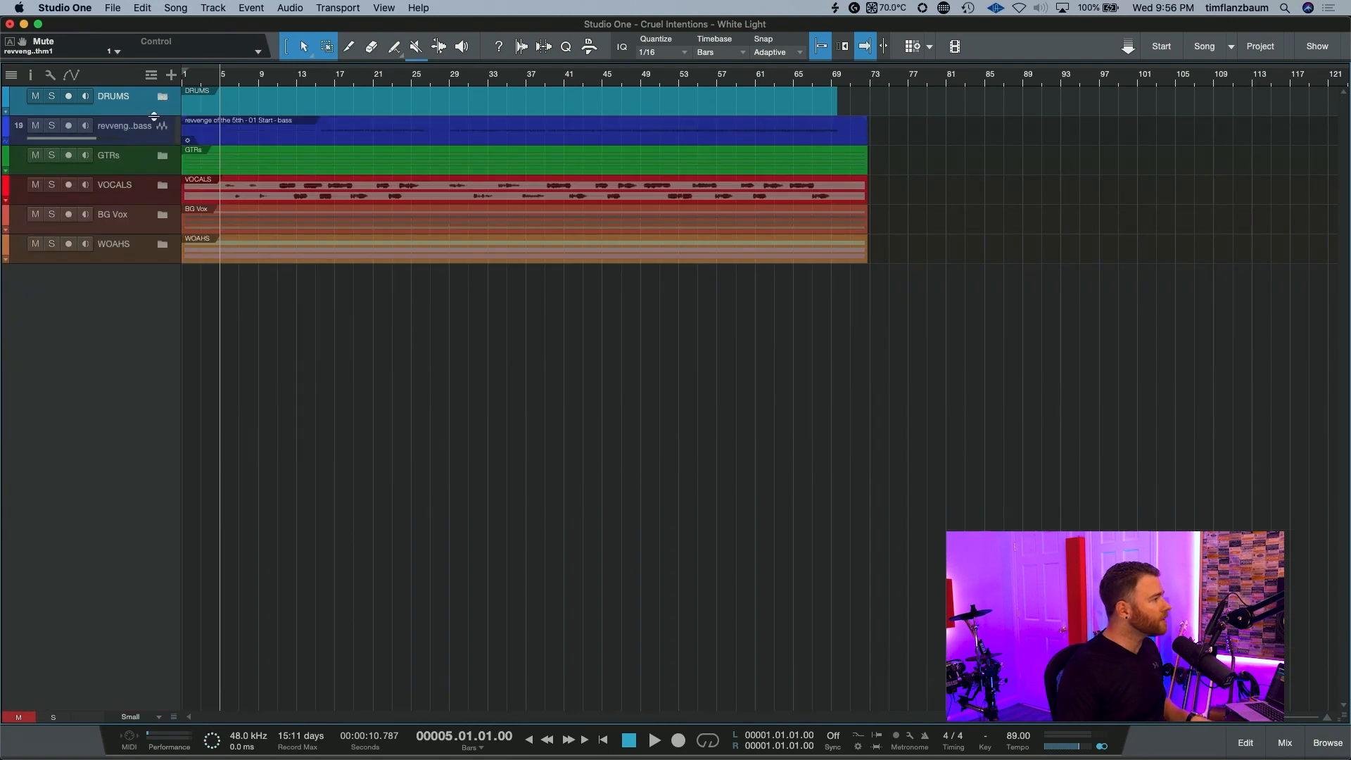
Select everything from the DRUMS folder through WOAHS and enlarge the track height to Medium
{"action": "left_click", "coordinate": [141, 260], "text": "shift"}
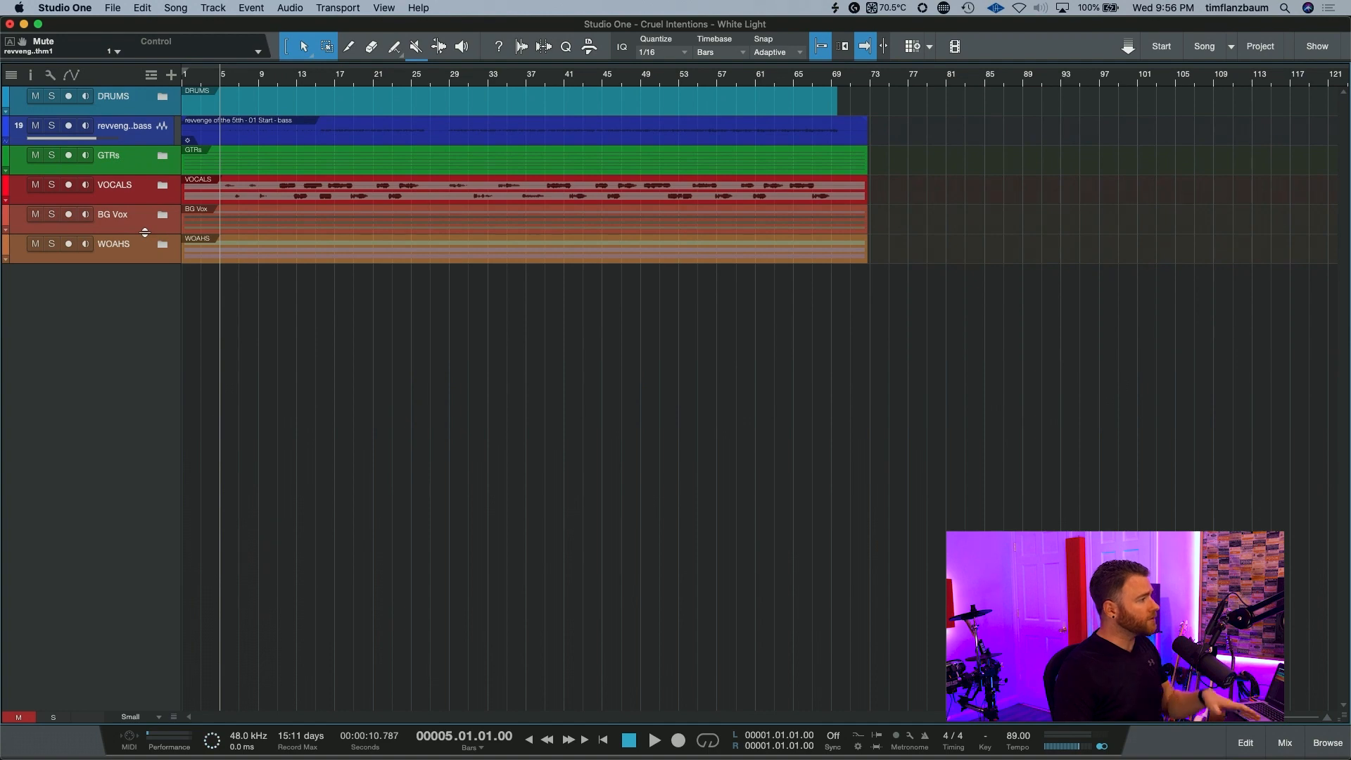
{"action": "left_click", "coordinate": [142, 109]}
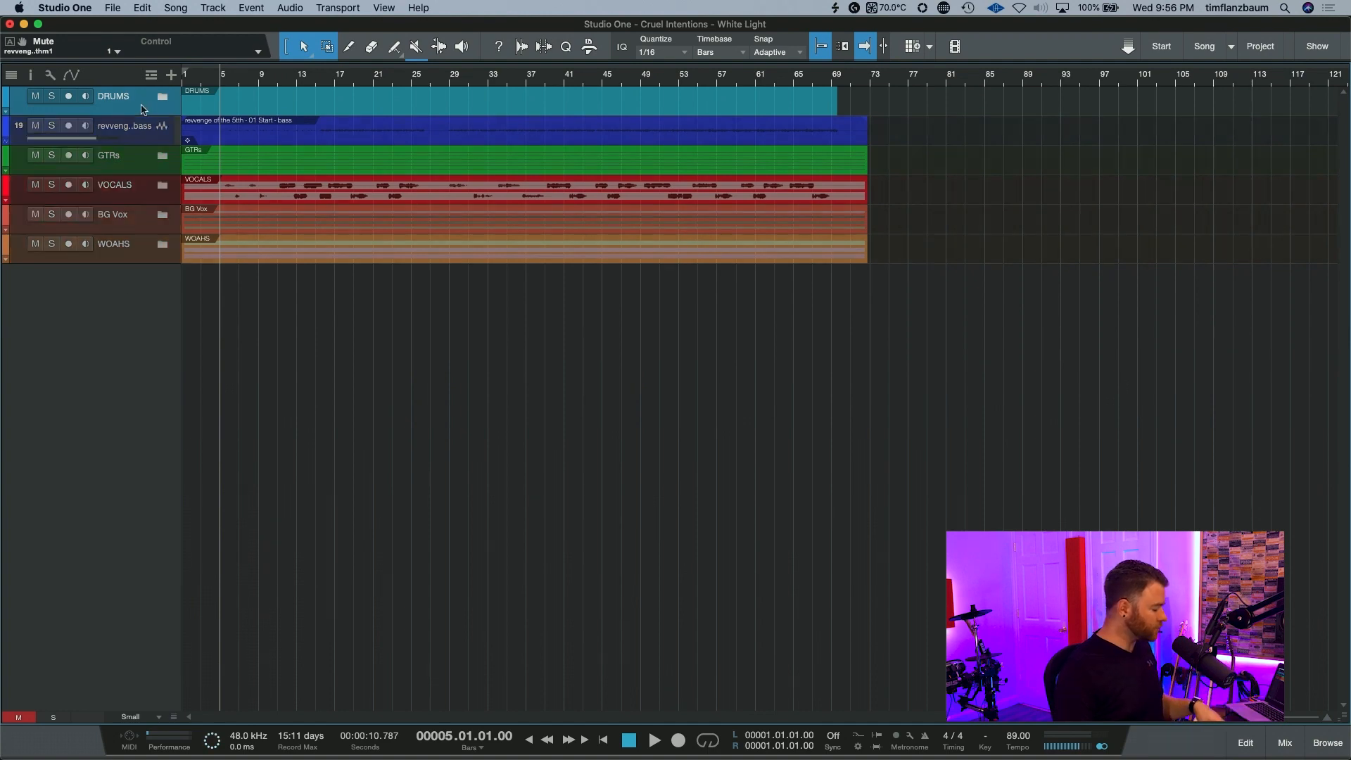
{"action": "left_click", "coordinate": [135, 262], "text": "shift"}
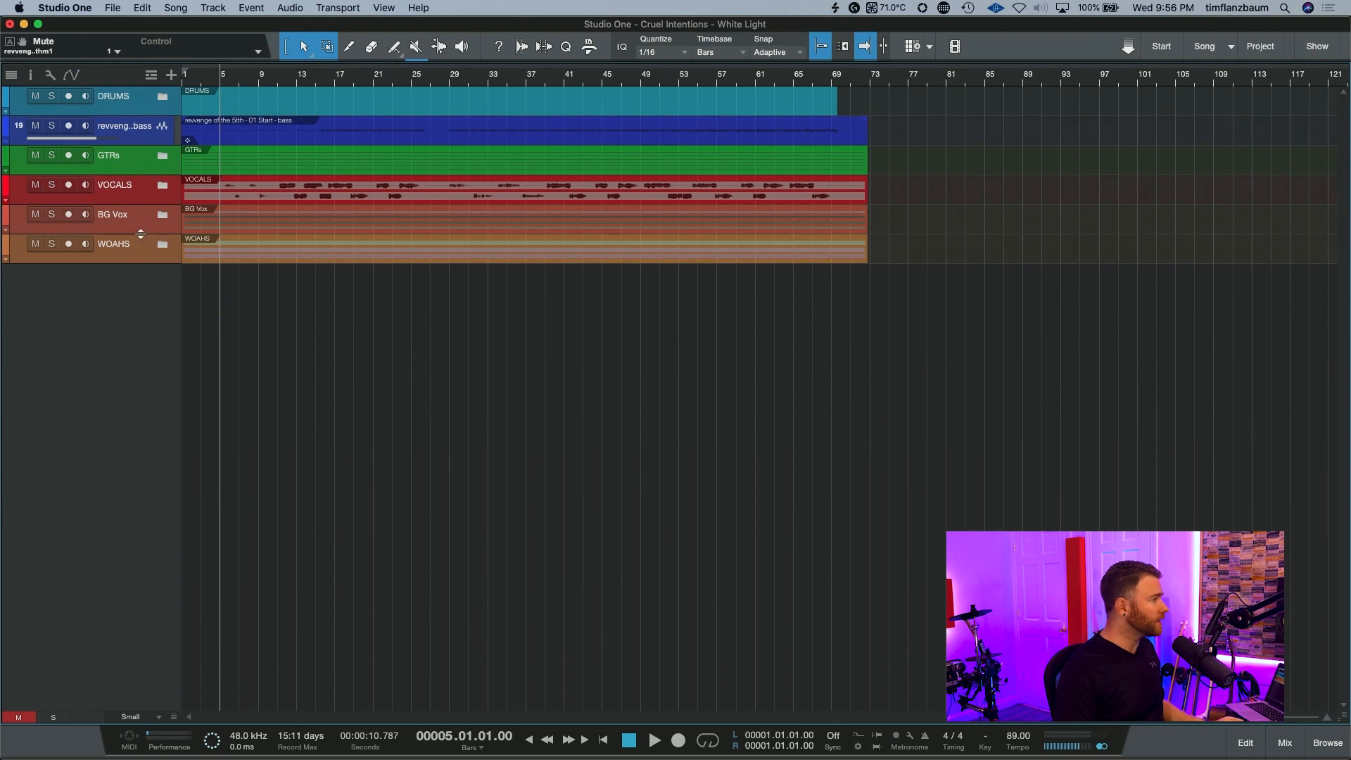
{"action": "left_click_drag", "start_coordinate": [141, 234], "coordinate": [141, 262]}
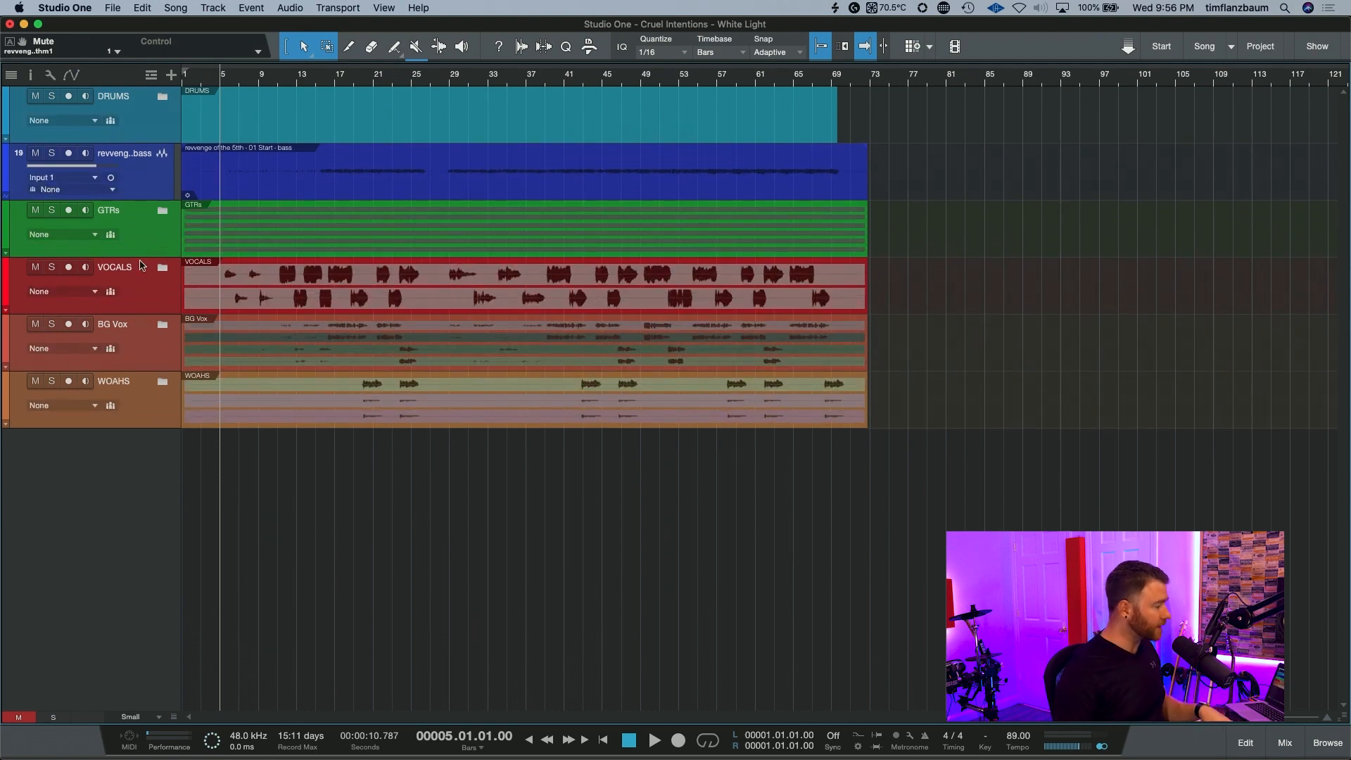
{"action": "key", "text": "shift+w"}
{"action": "key", "text": "shift+e"}
{"action": "key", "text": "shift+e"}
{"action": "key", "text": "shift+e"}
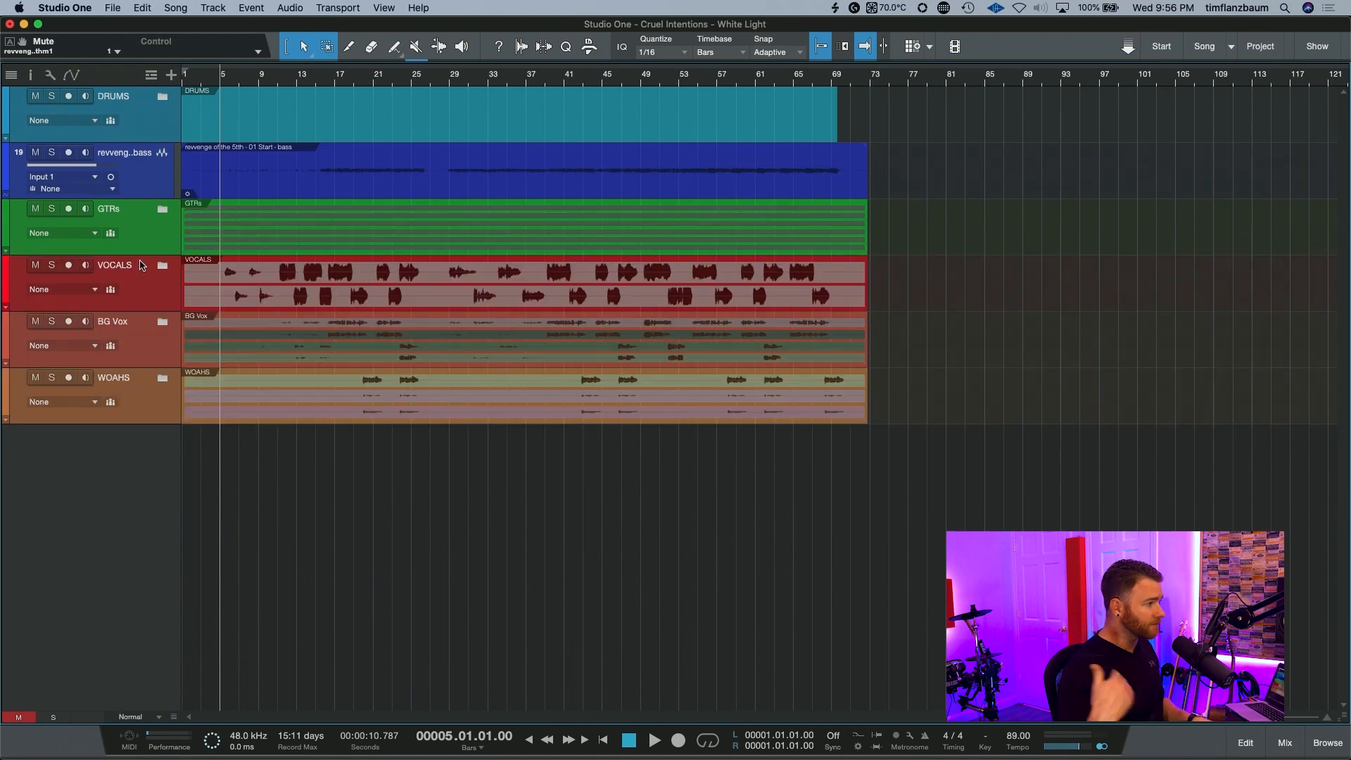
{"action": "key", "text": "shift+e"}
{"action": "key", "text": "shift+w"}
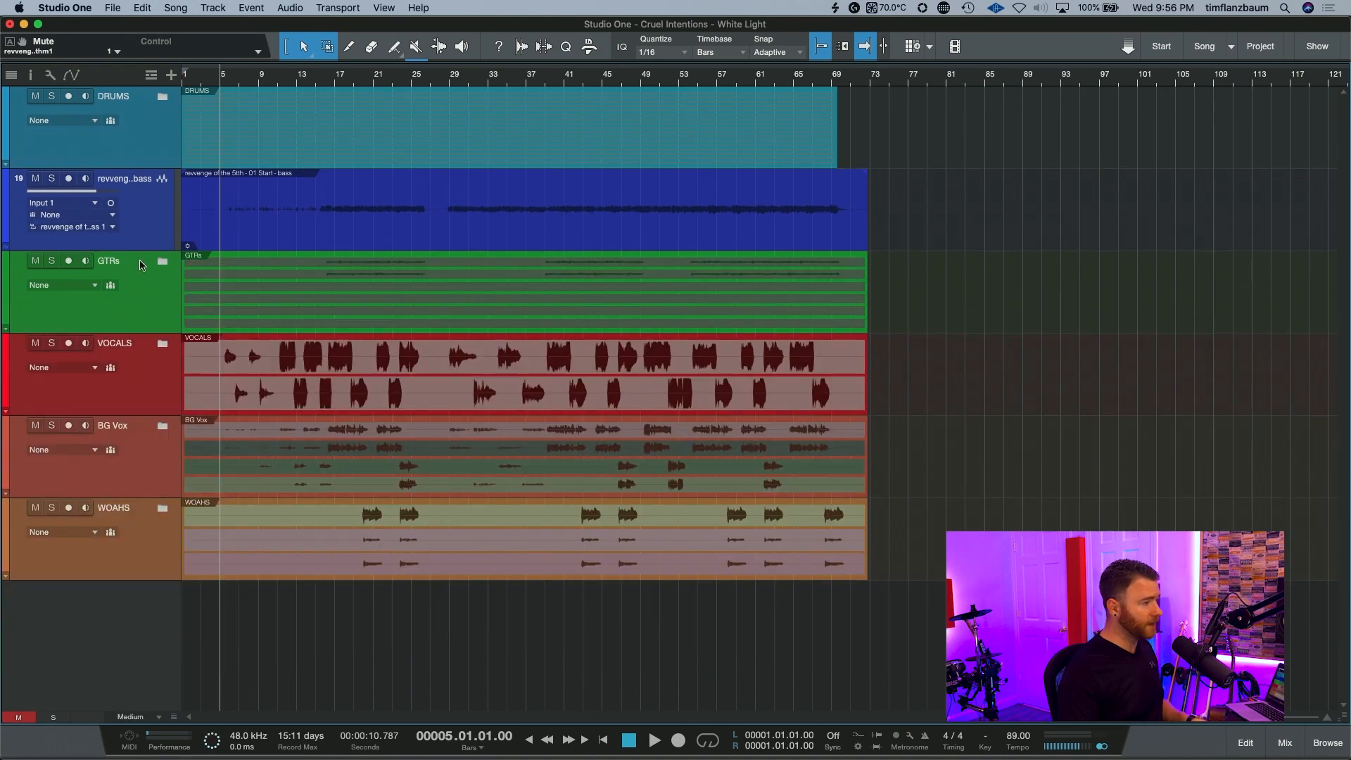
Add a bus channel for the DRUMS folder and another for the GTRs folder
{"action": "key", "text": "shift+w"}
{"action": "key", "text": "shift+e"}
{"action": "key", "text": "shift+e"}
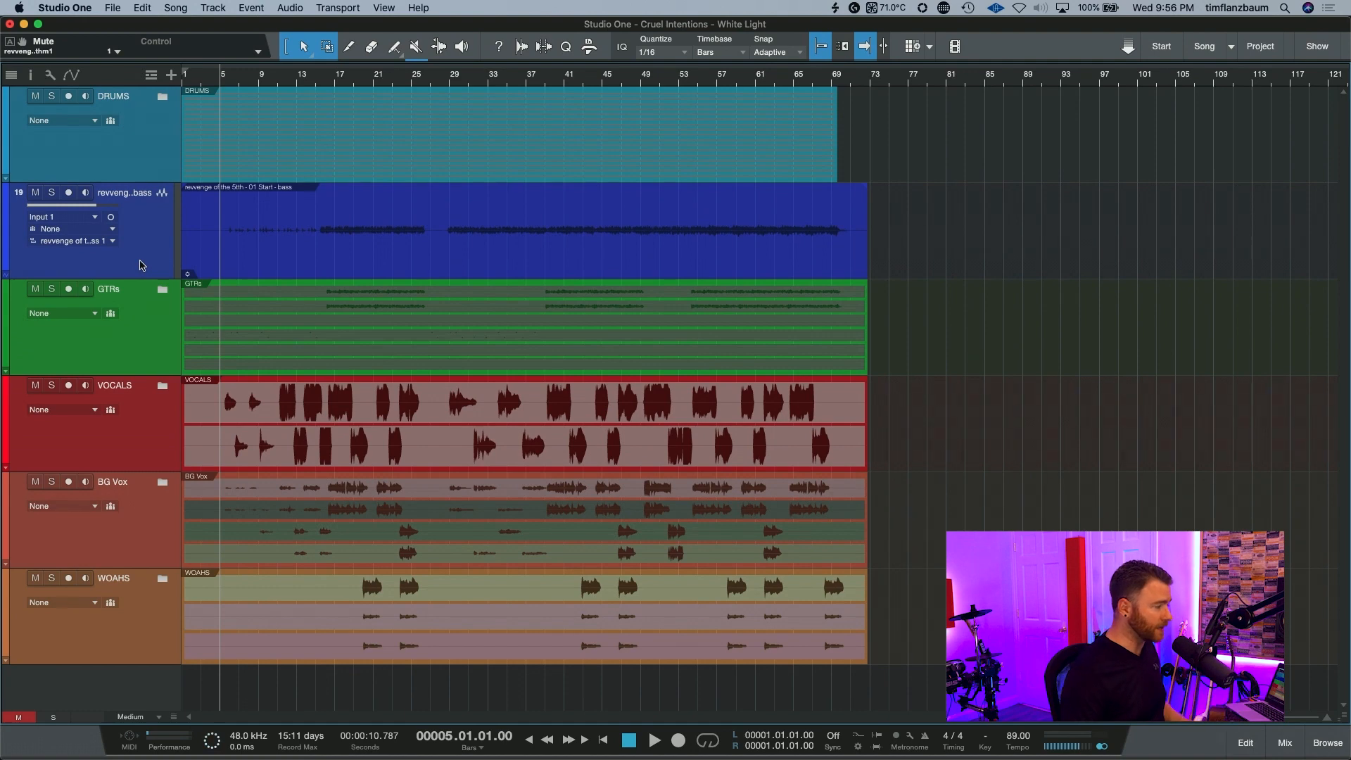
{"action": "left_click", "coordinate": [140, 151]}
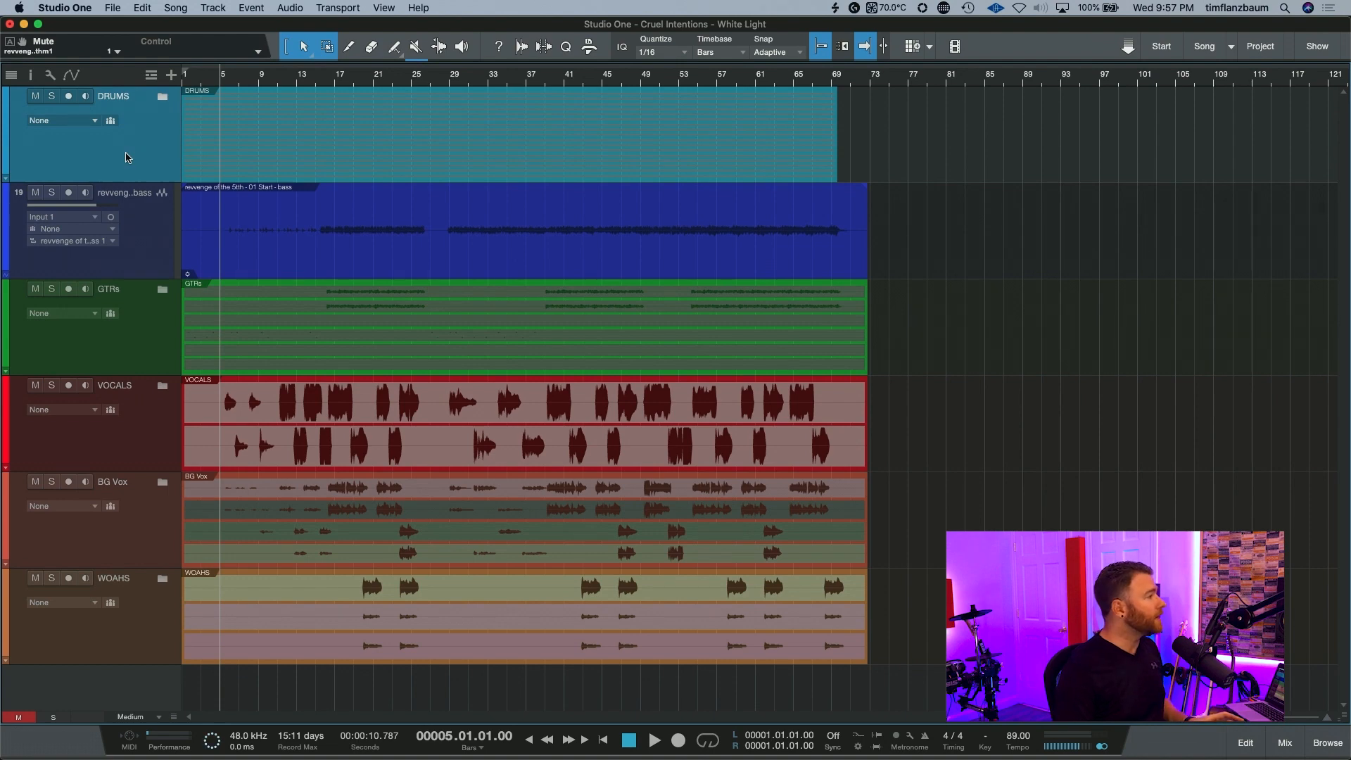
{"action": "left_click", "coordinate": [98, 121]}
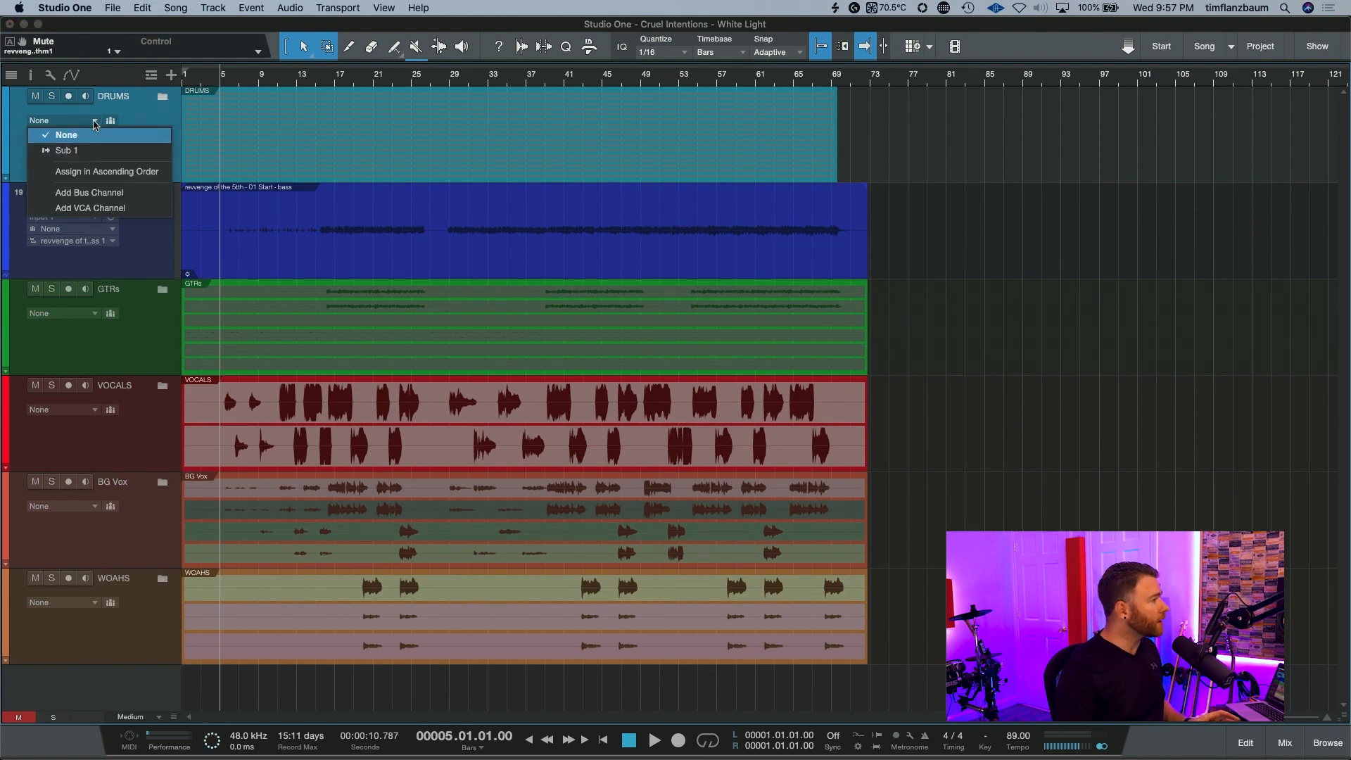
{"action": "left_click", "coordinate": [99, 197]}
{"action": "left_click", "coordinate": [89, 313]}
{"action": "left_click", "coordinate": [90, 401]}
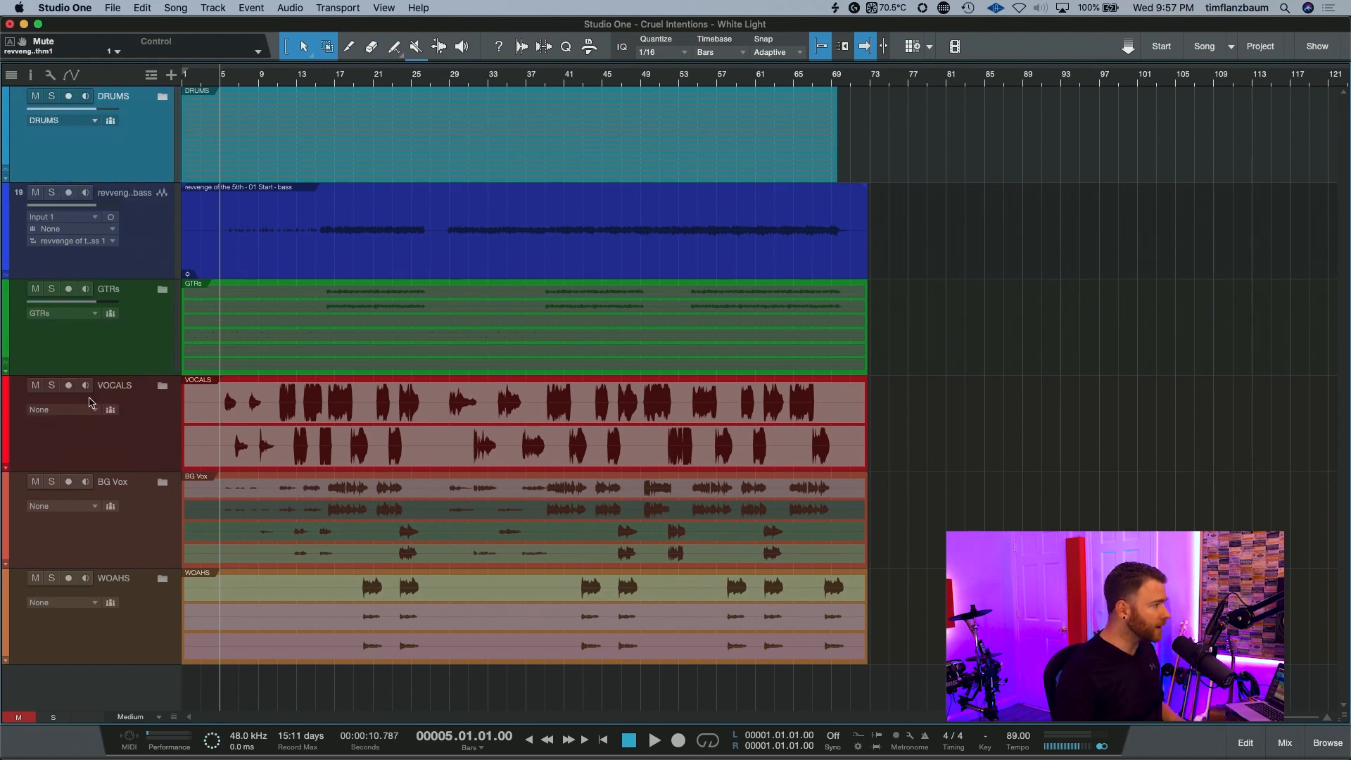
Add a separate bus channel for each of the VOCALS, BG Vox and WOAHS folders
{"action": "left_click", "coordinate": [89, 412]}
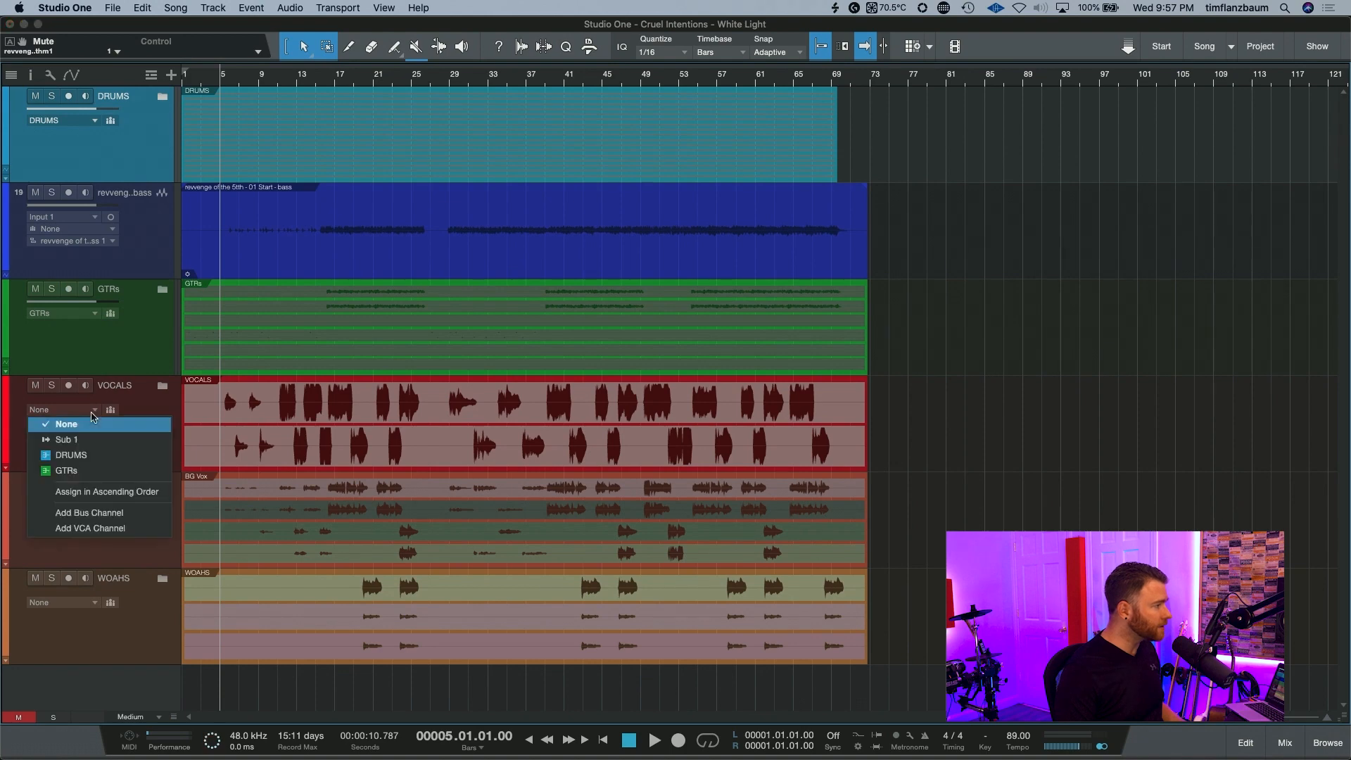
{"action": "left_click", "coordinate": [98, 515]}
{"action": "left_click", "coordinate": [95, 509]}
{"action": "left_click", "coordinate": [97, 611]}
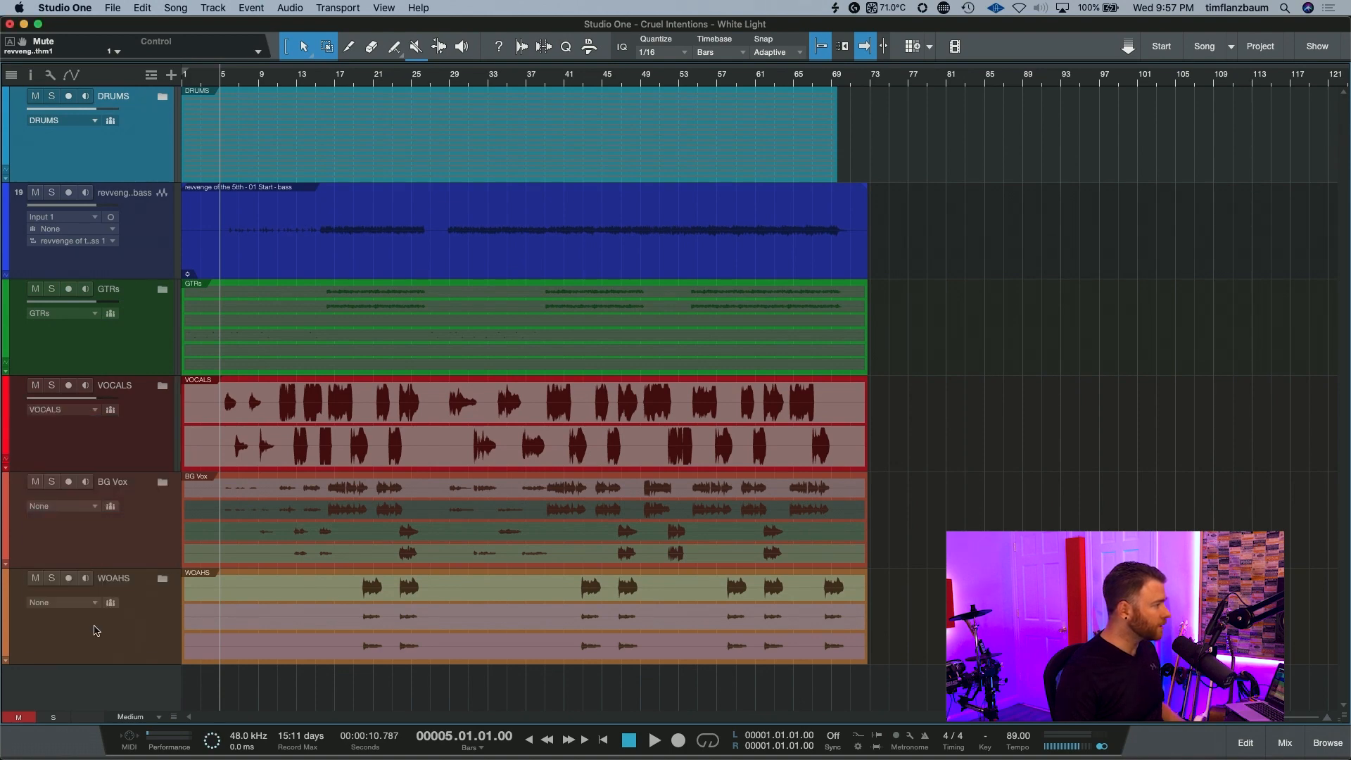
{"action": "left_click", "coordinate": [96, 604]}
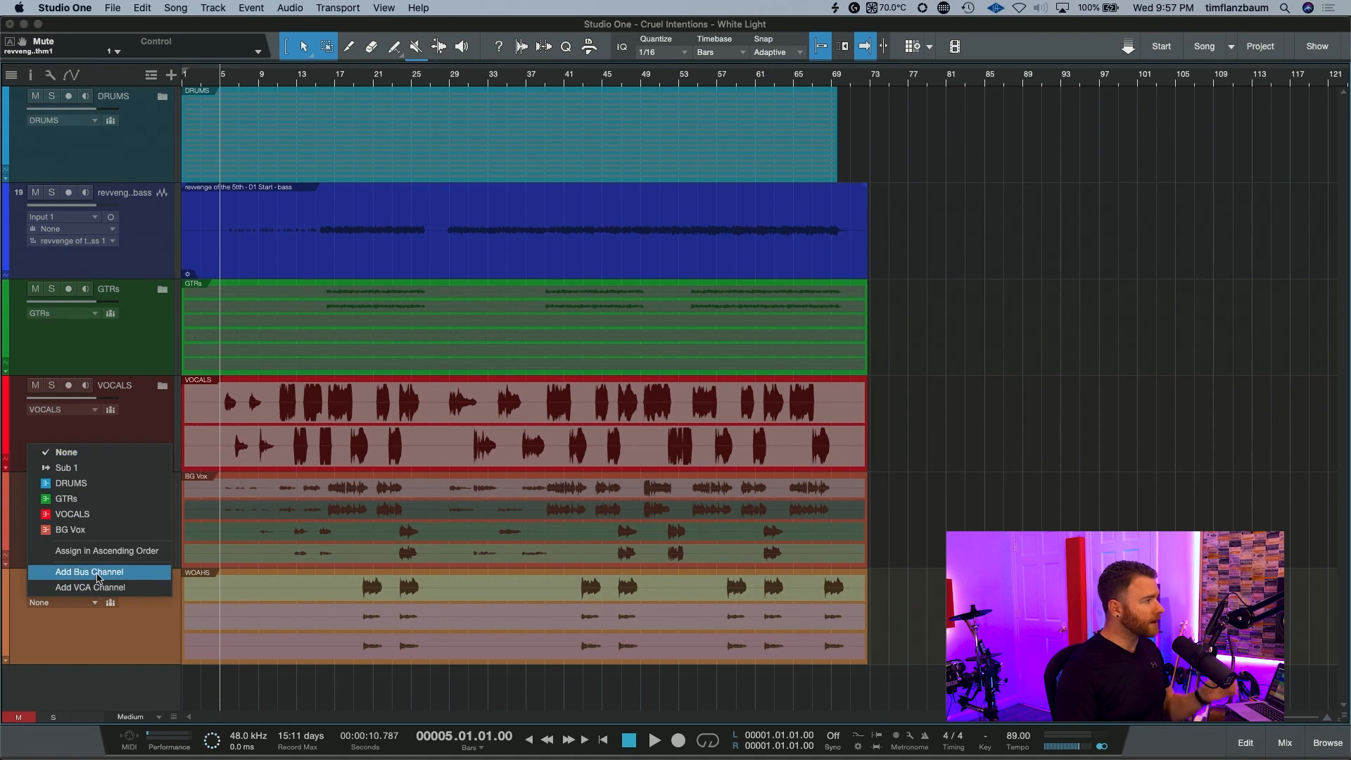
{"action": "left_click", "coordinate": [89, 572]}
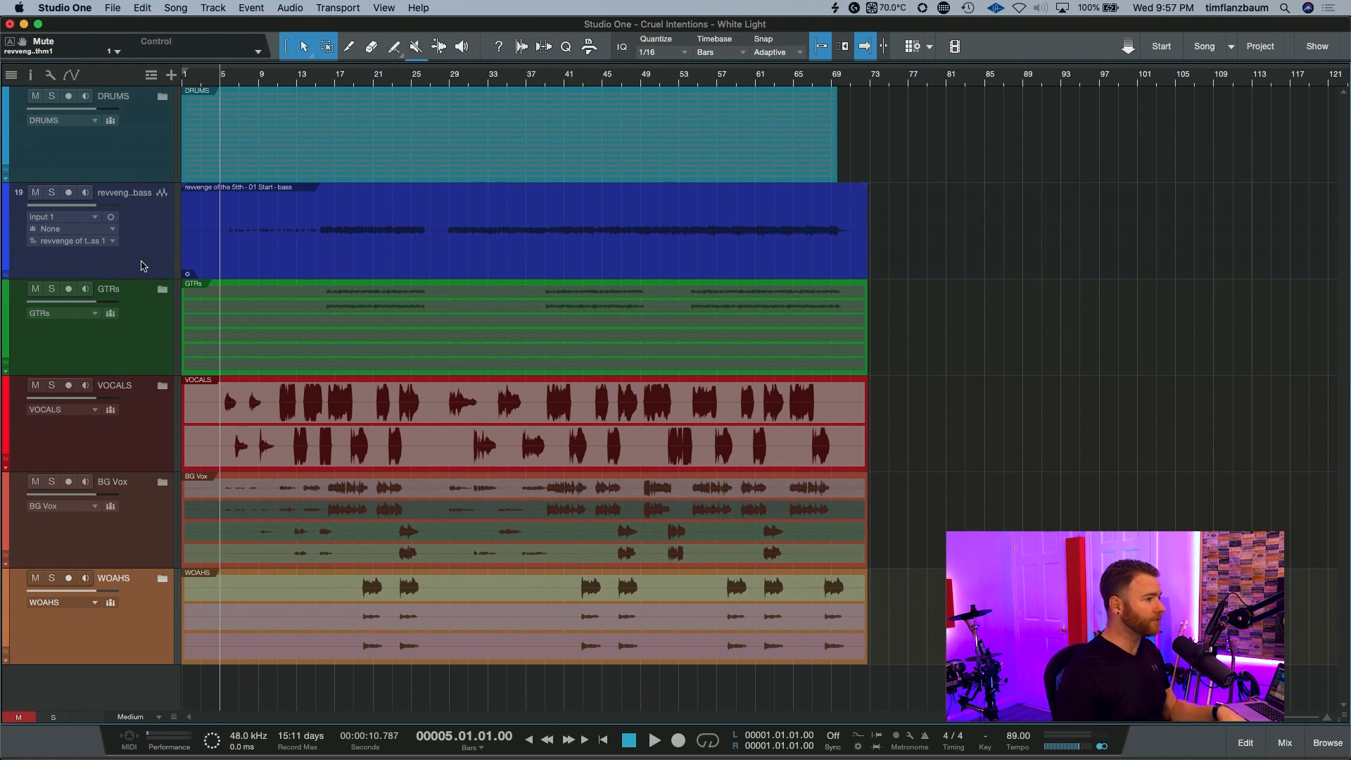
Show the mixing console and link the expansion and visibility of folder tracks in its options
{"action": "key", "text": "F3"}
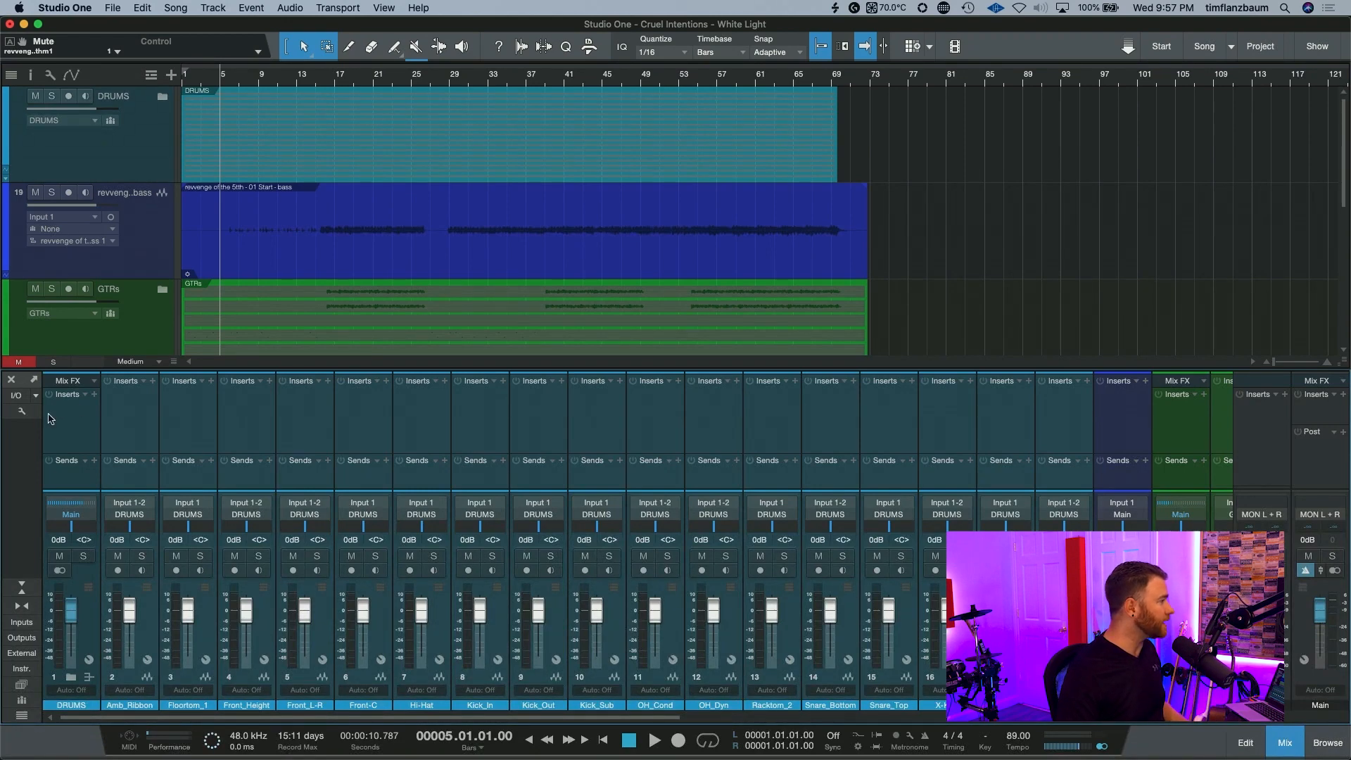
{"action": "left_click", "coordinate": [22, 412]}
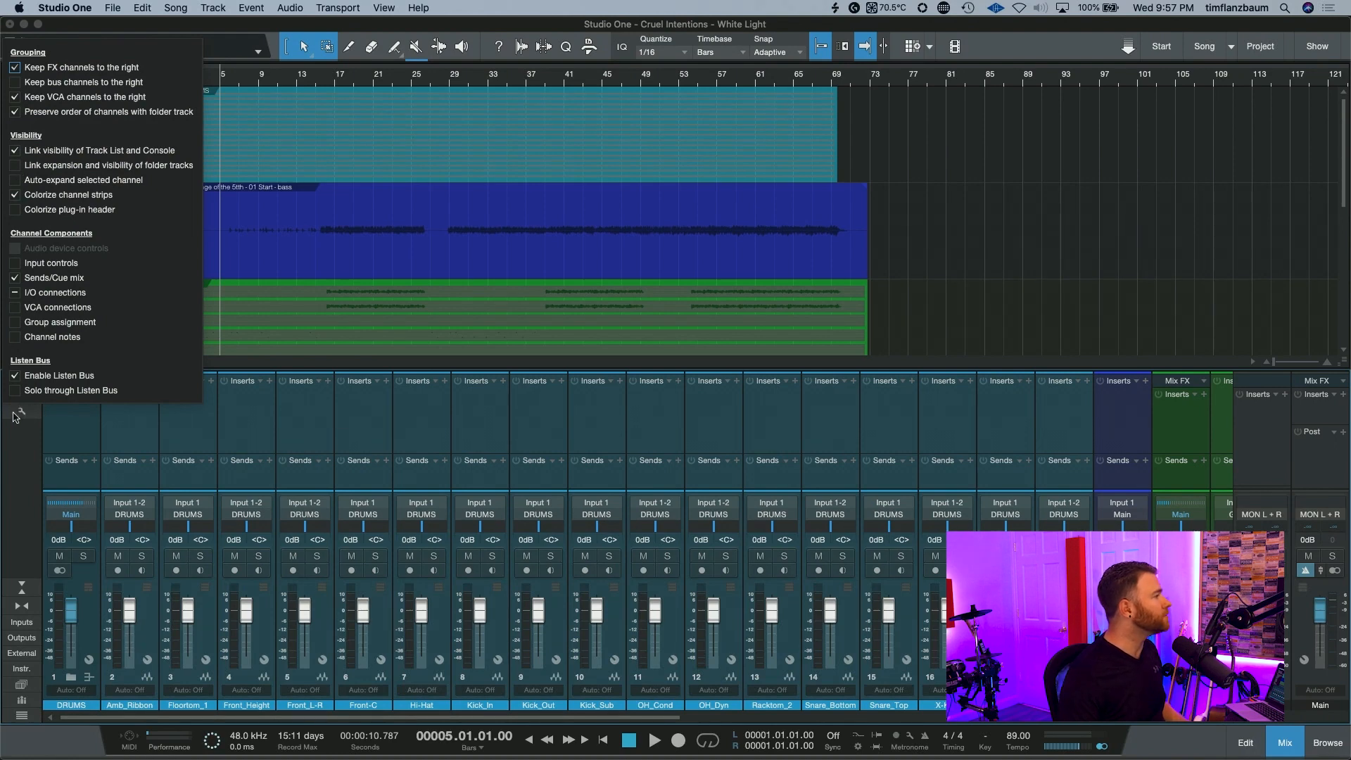
{"action": "left_click", "coordinate": [15, 165]}
{"action": "left_click", "coordinate": [23, 415]}
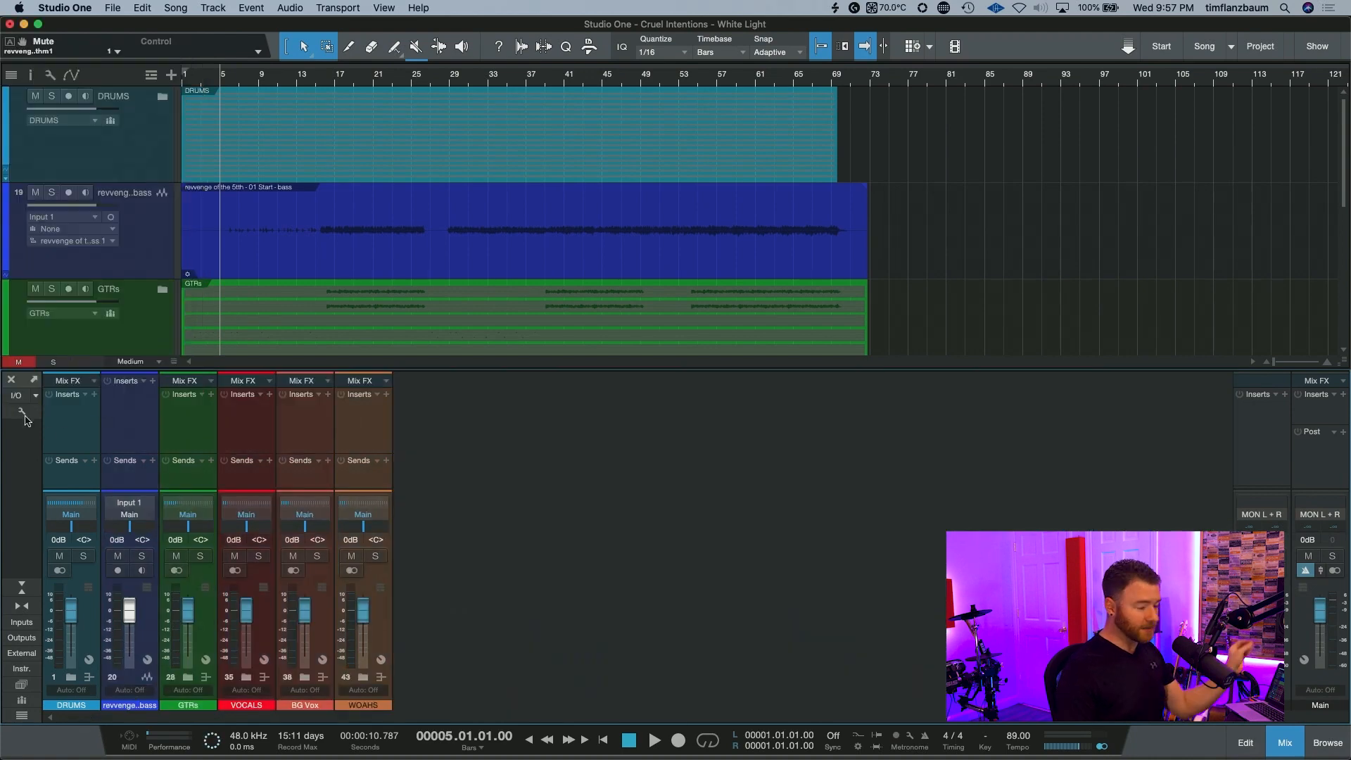
Route all channels from DRUMS through WOAHS to a new shared bus and name it Mix
{"action": "left_click", "coordinate": [378, 435]}
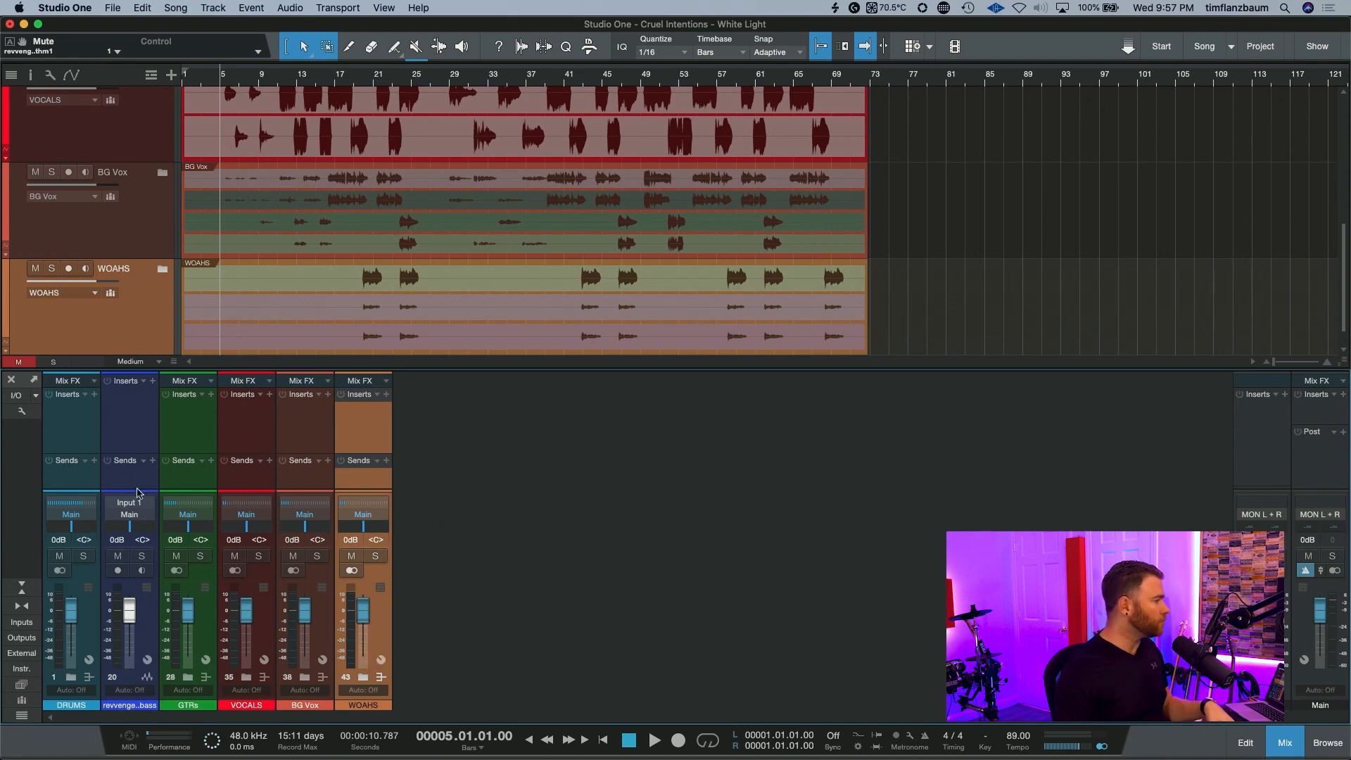
{"action": "left_click", "coordinate": [80, 434], "text": "shift"}
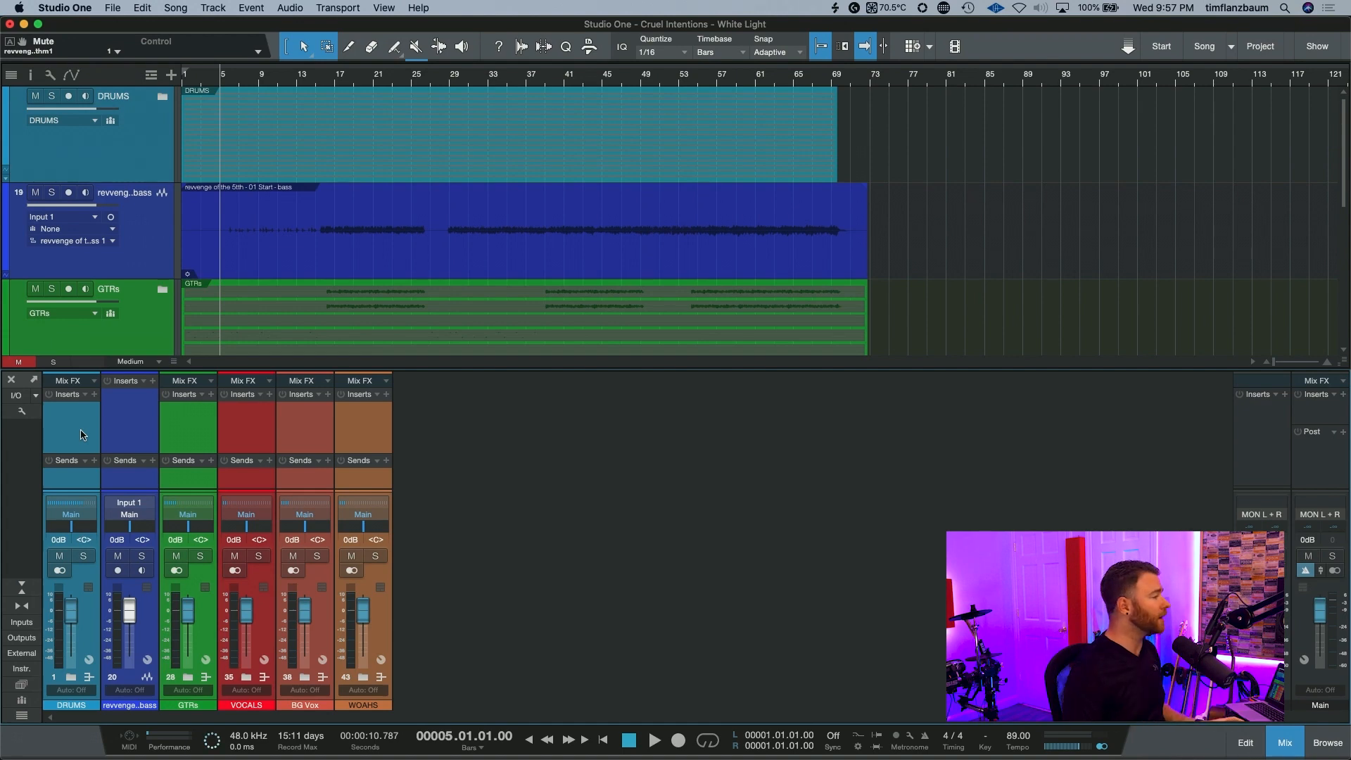
{"action": "right_click", "coordinate": [80, 434]}
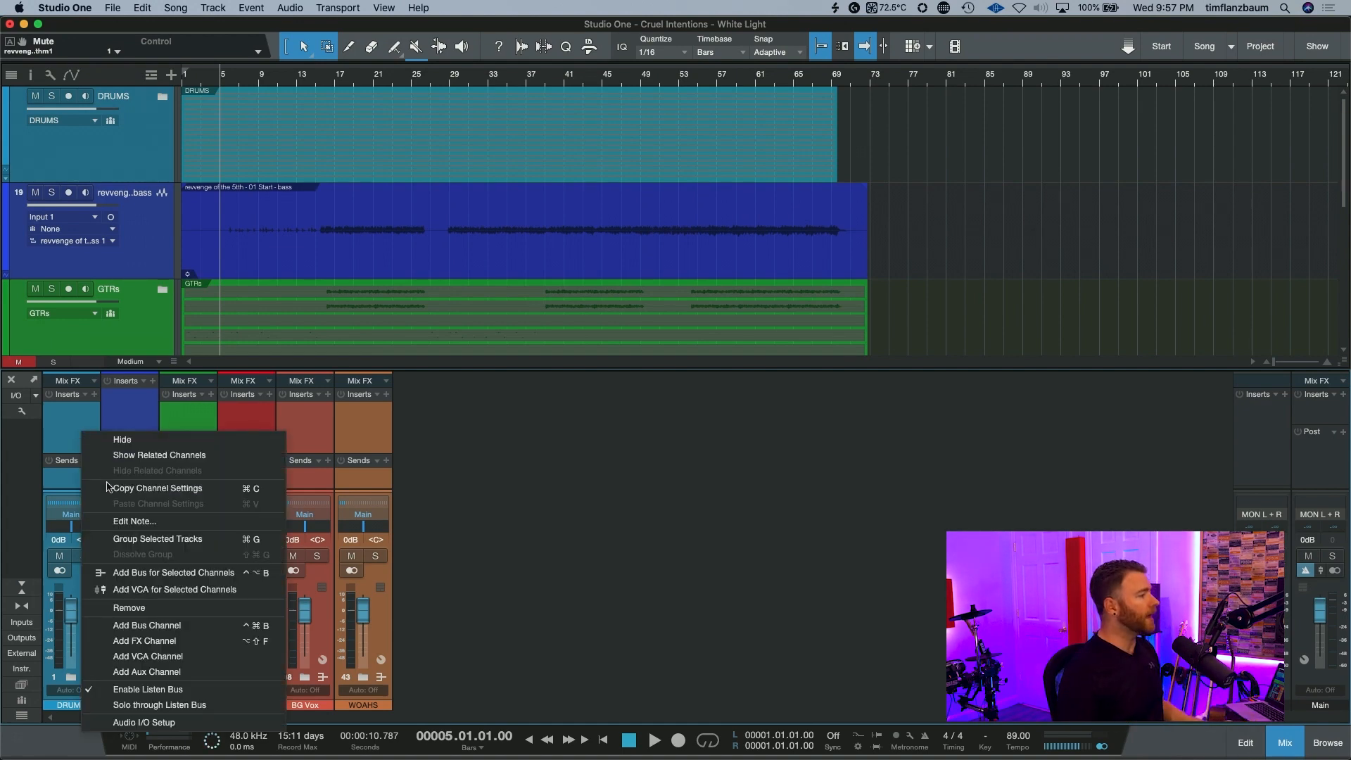
{"action": "left_click", "coordinate": [150, 580]}
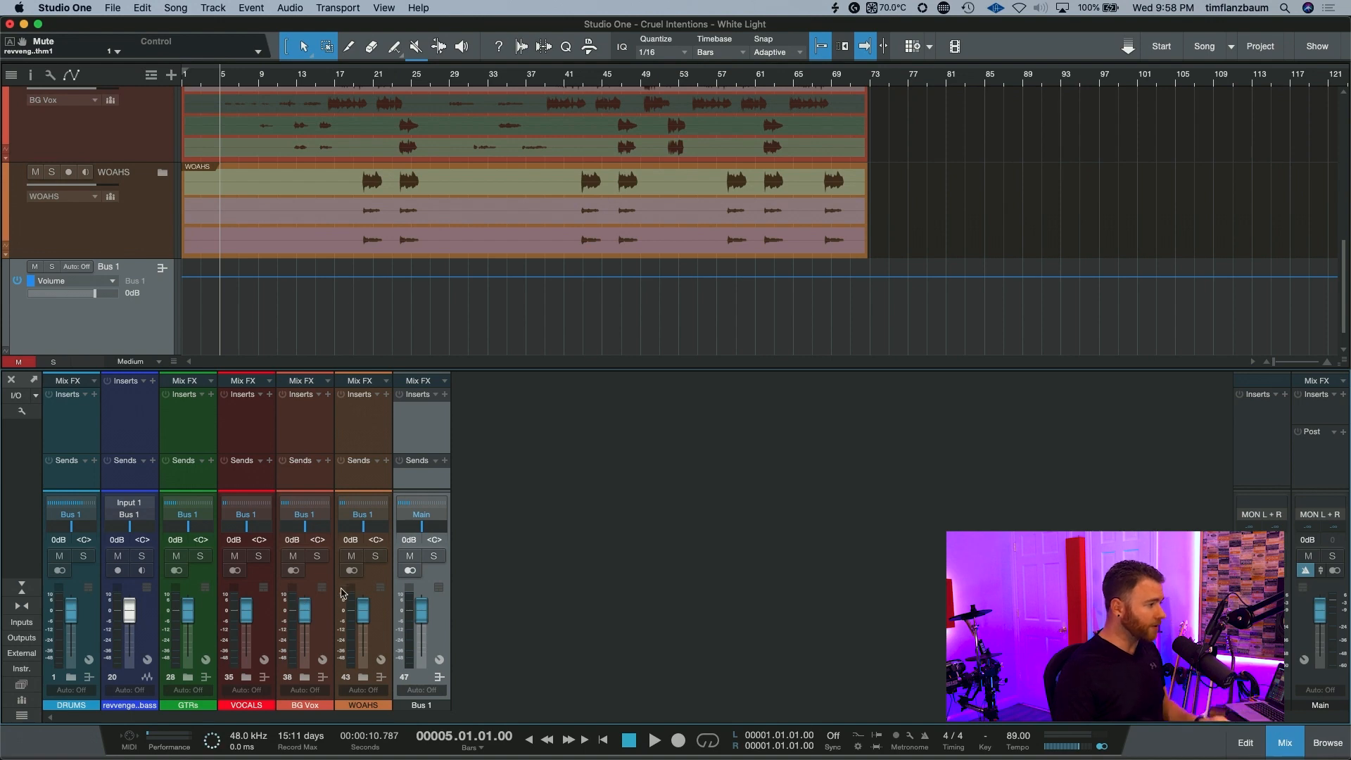
{"action": "double_click", "coordinate": [422, 706]}
{"action": "type", "text": "Mix"}
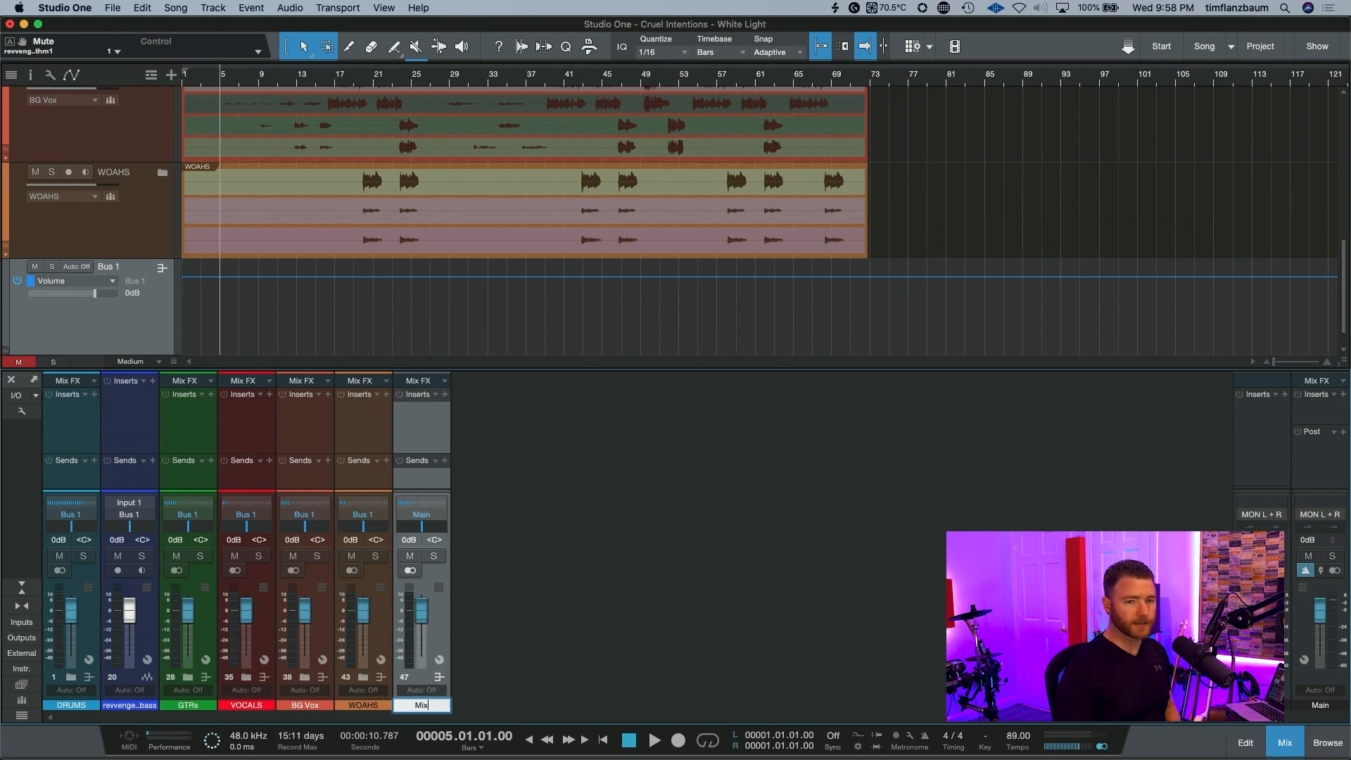
{"action": "key", "text": "Return"}
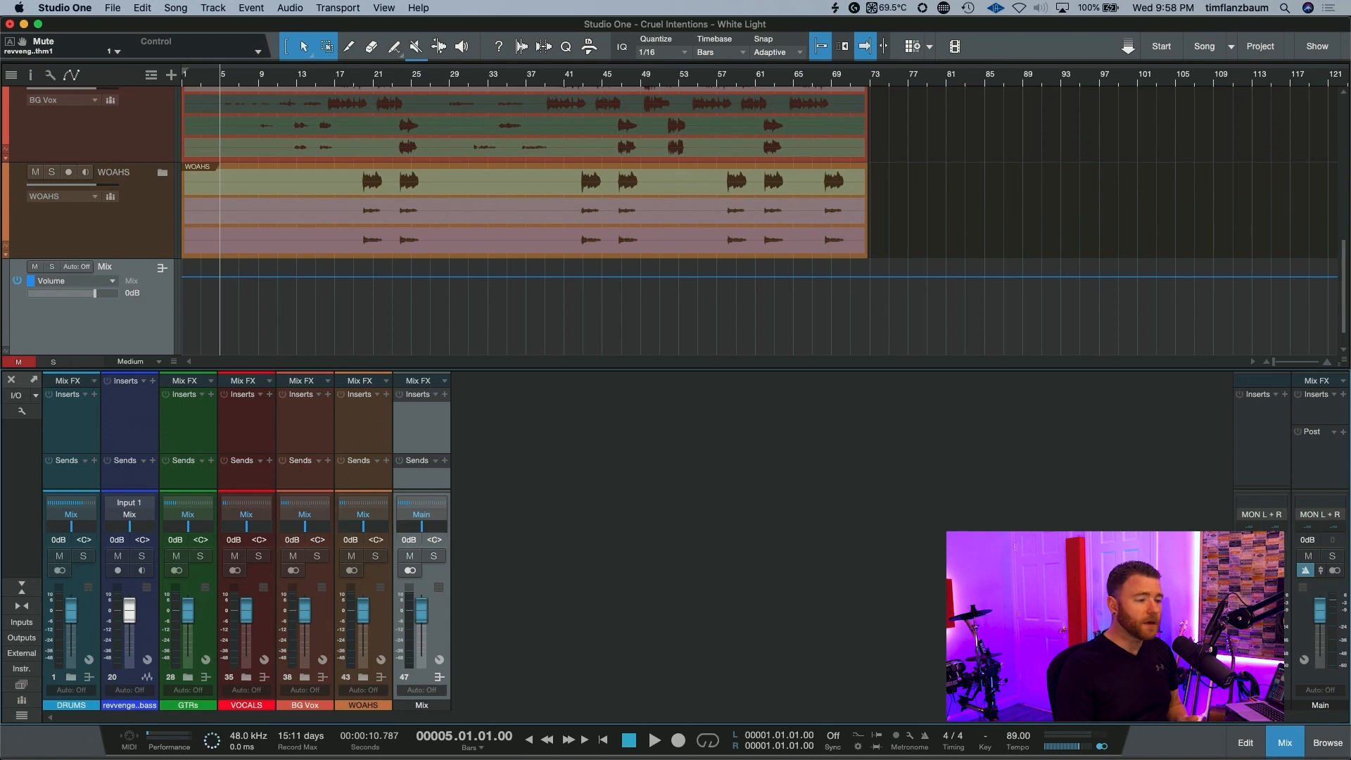
{"action": "left_click", "coordinate": [1329, 468]}
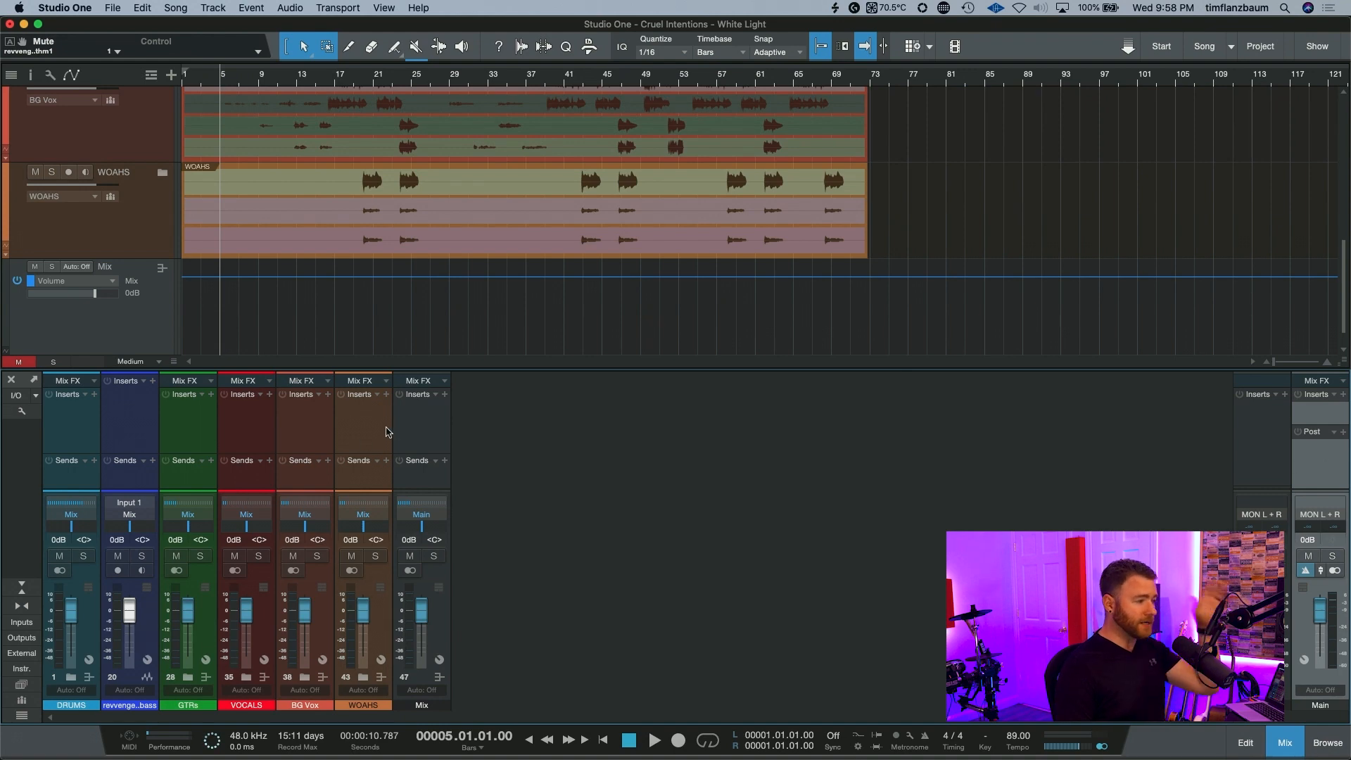
{"action": "left_click", "coordinate": [411, 423]}
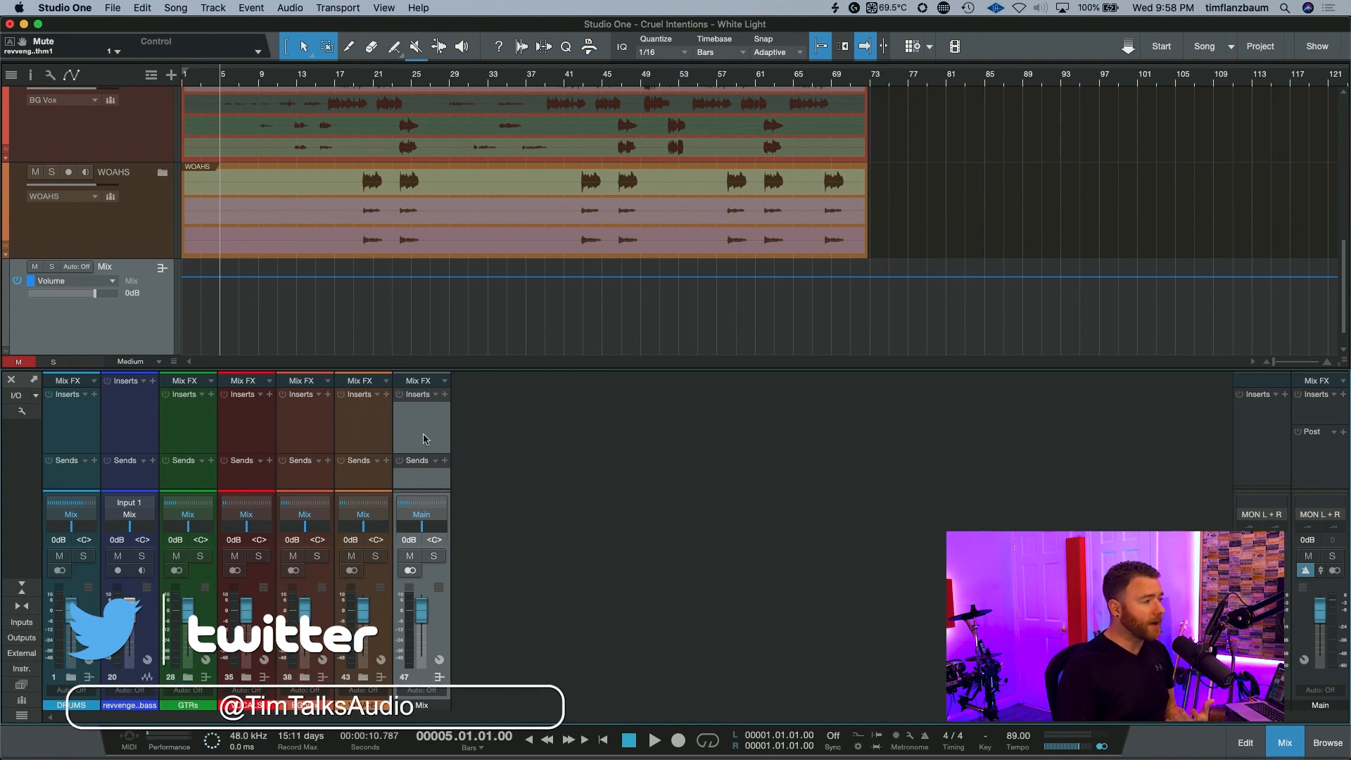
{"action": "left_click", "coordinate": [415, 487]}
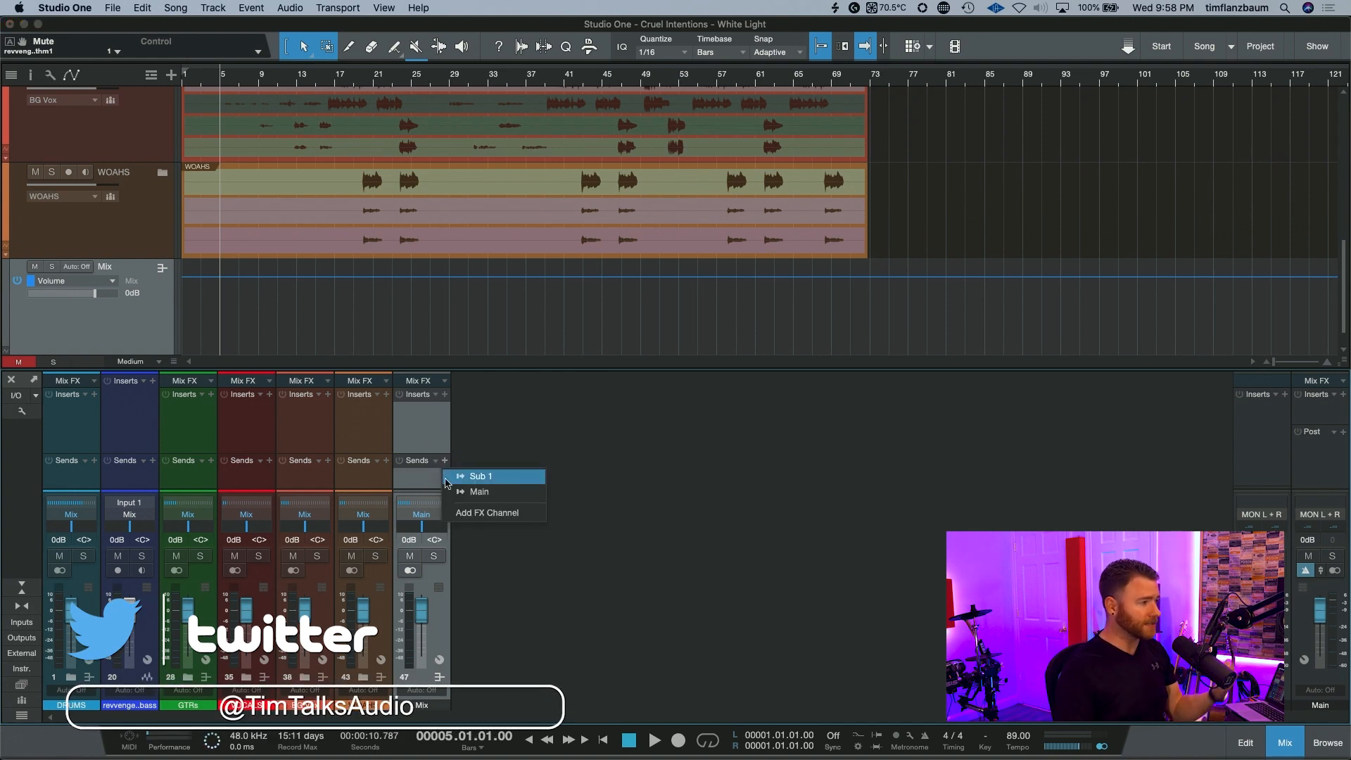
{"action": "left_click", "coordinate": [502, 414]}
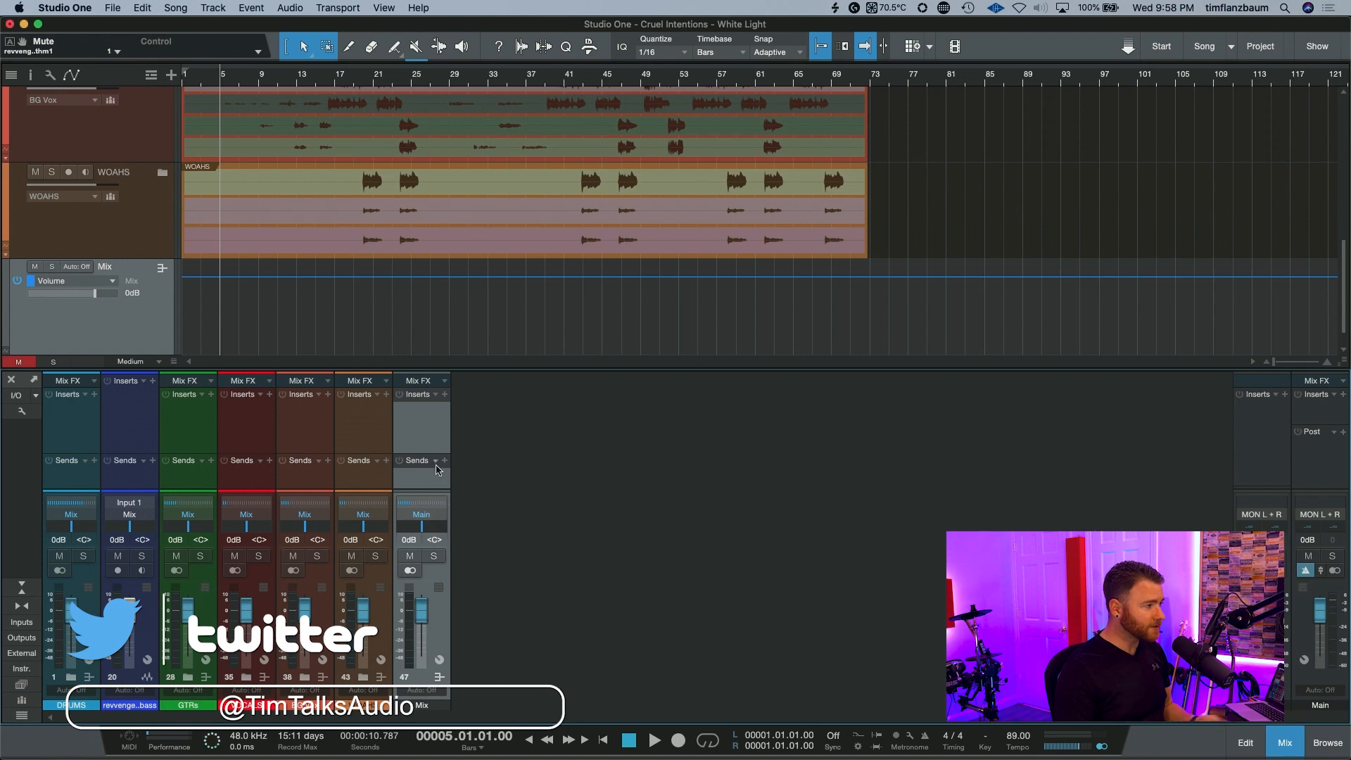
Add a bus channel named PARALLEL COMP and create a send to it from the Mix bus
{"action": "right_click", "coordinate": [485, 474]}
{"action": "left_click", "coordinate": [553, 368]}
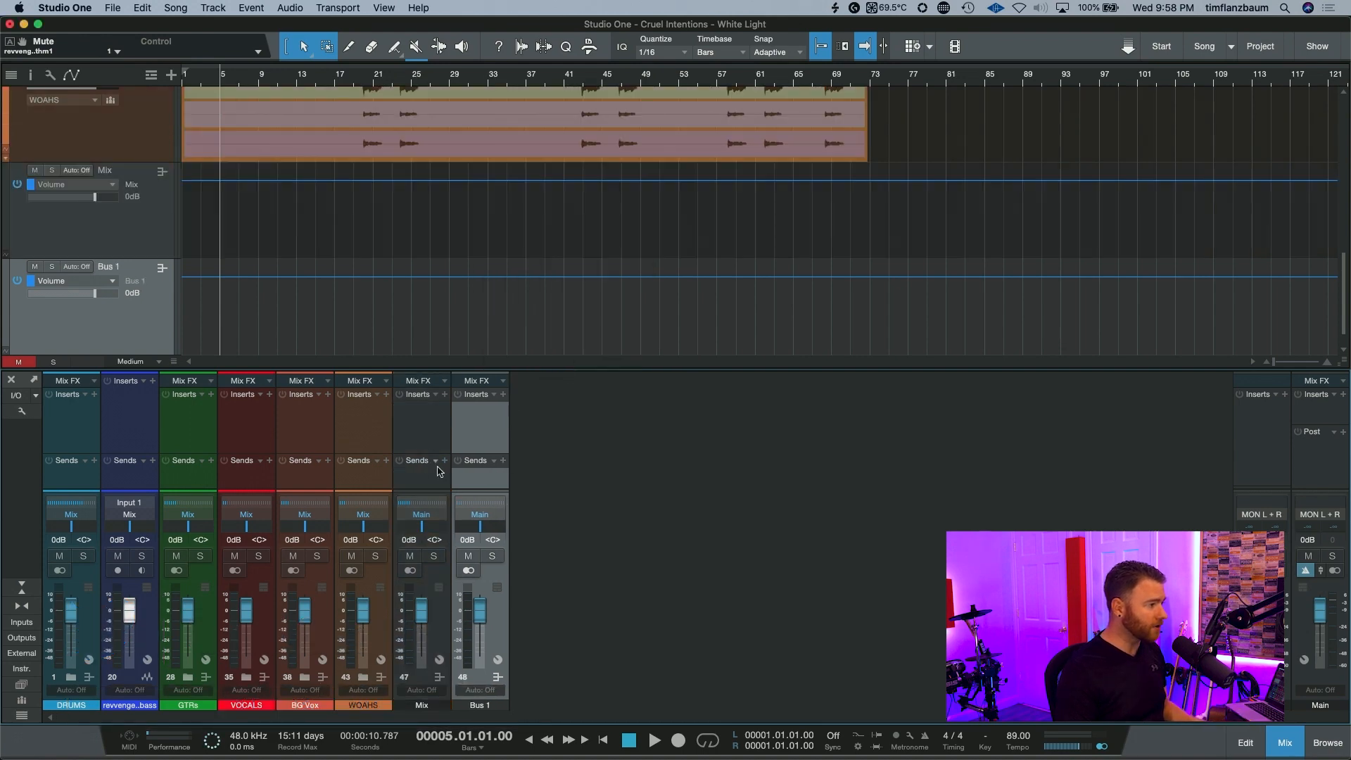
{"action": "double_click", "coordinate": [479, 705]}
{"action": "type", "text": "P"}
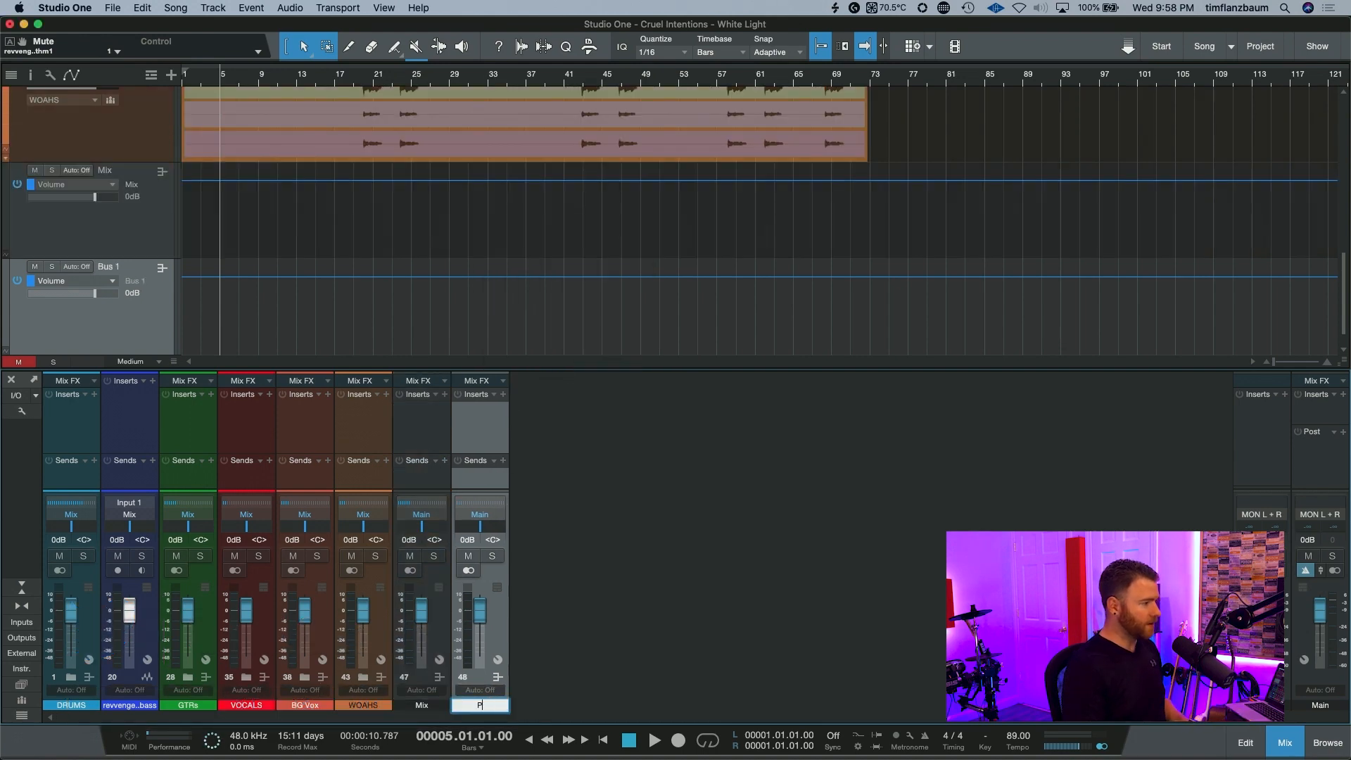
{"action": "type", "text": "ARALLEL"}
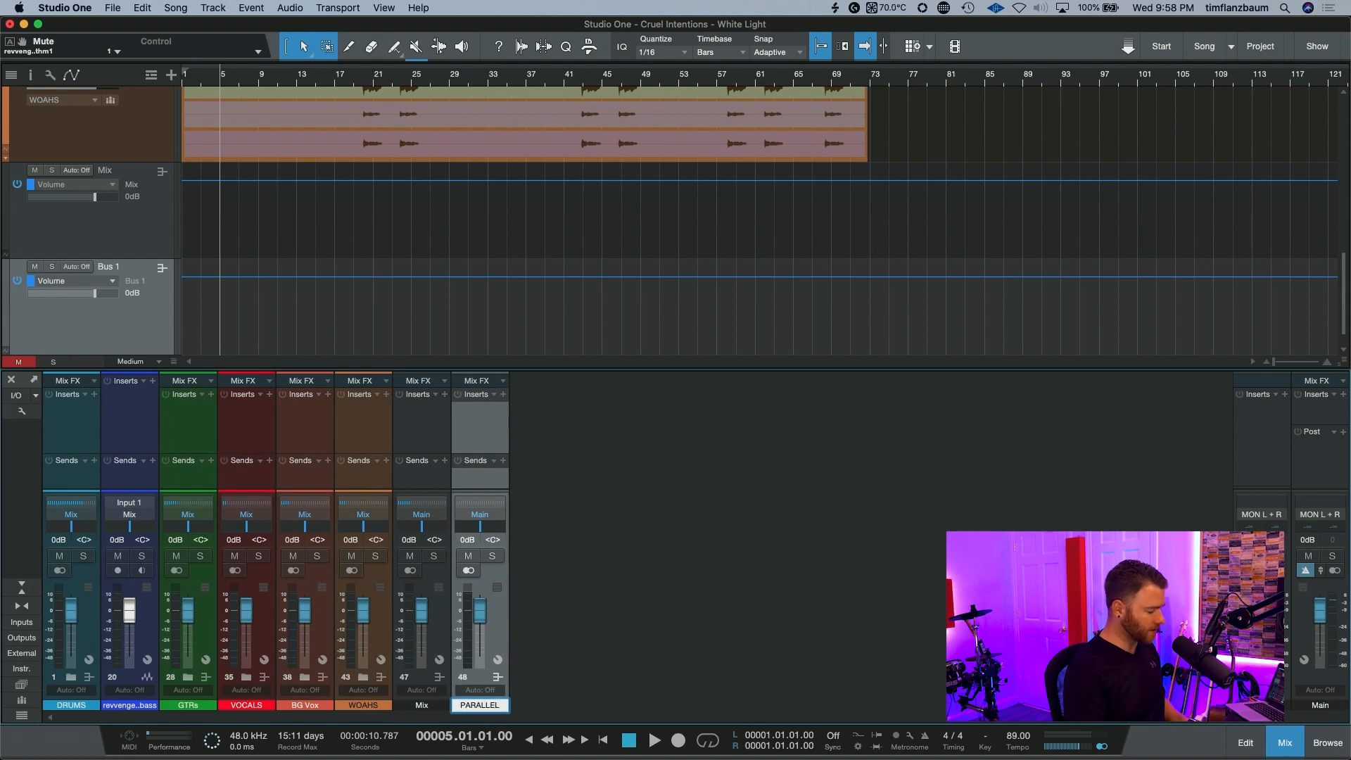
{"action": "type", "text": " COMP"}
{"action": "key", "text": "Return"}
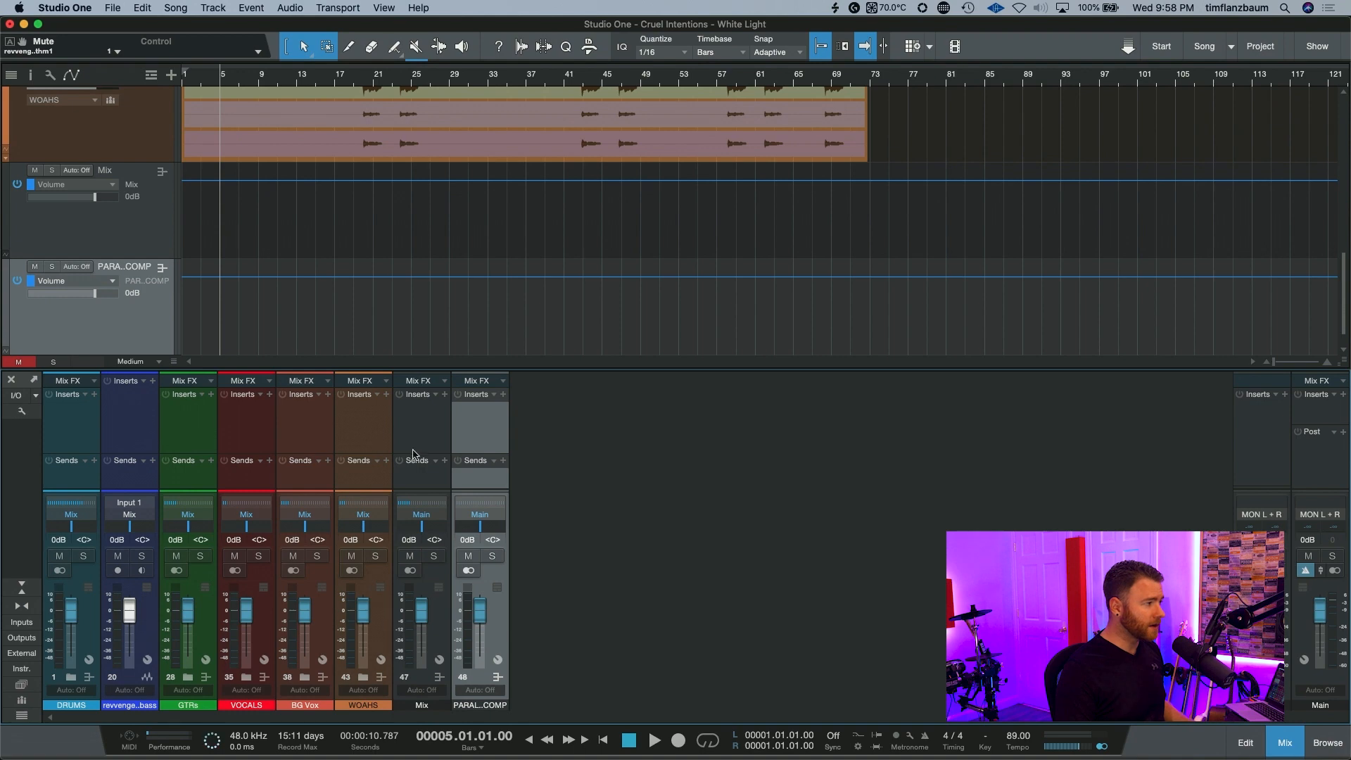
{"action": "left_click", "coordinate": [444, 460]}
{"action": "left_click", "coordinate": [494, 507]}
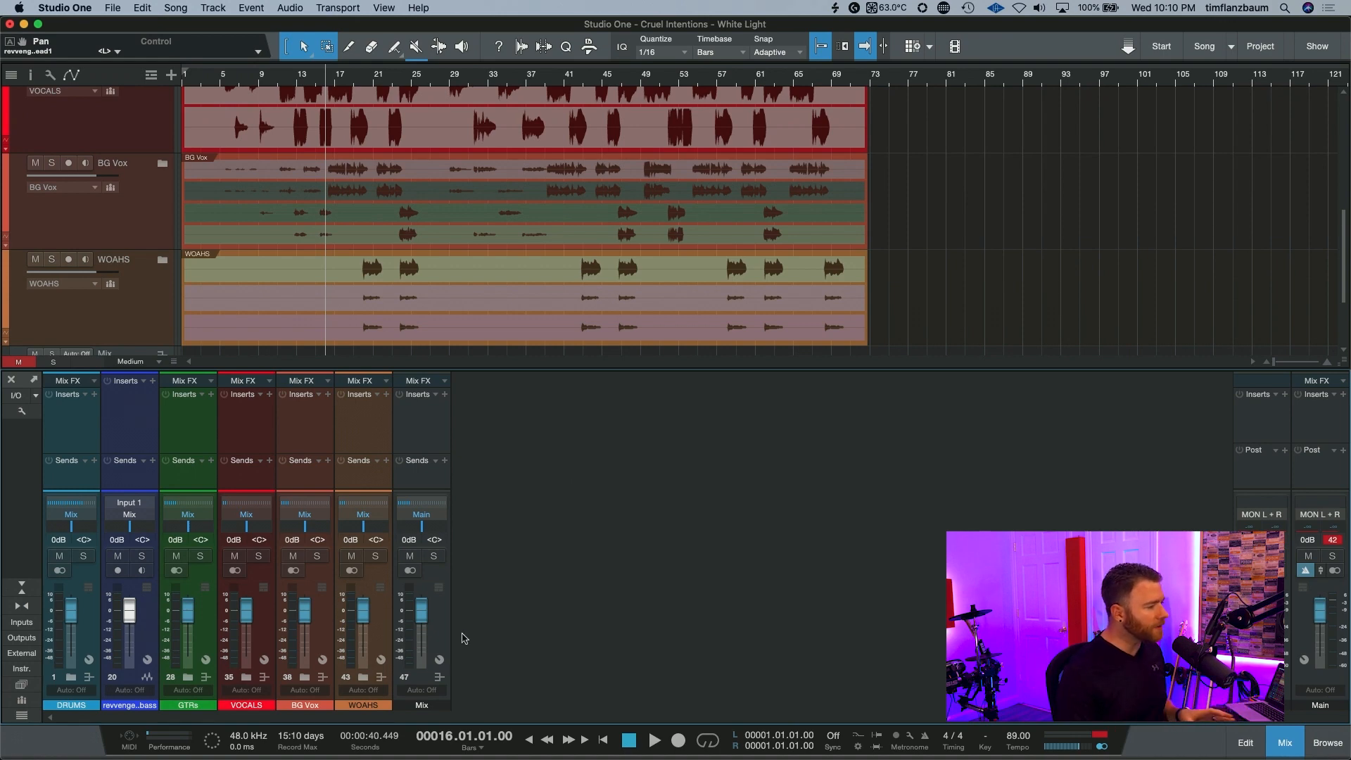
Expand the WOAHS folder, pan woah 1 fully left and woah 3 fully right, and collapse the folder again
{"action": "left_click", "coordinate": [364, 677]}
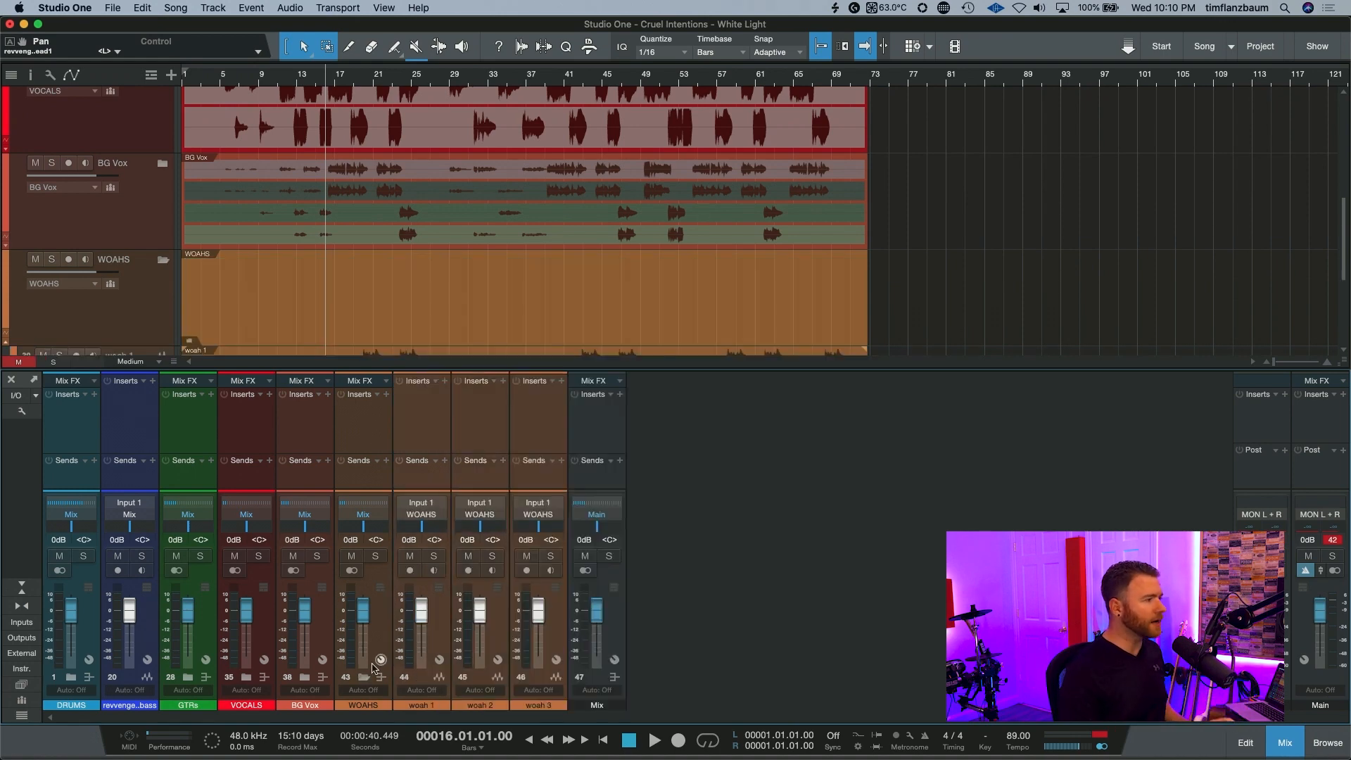
{"action": "scroll", "coordinate": [493, 331], "scroll_direction": "down", "scroll_amount": 5}
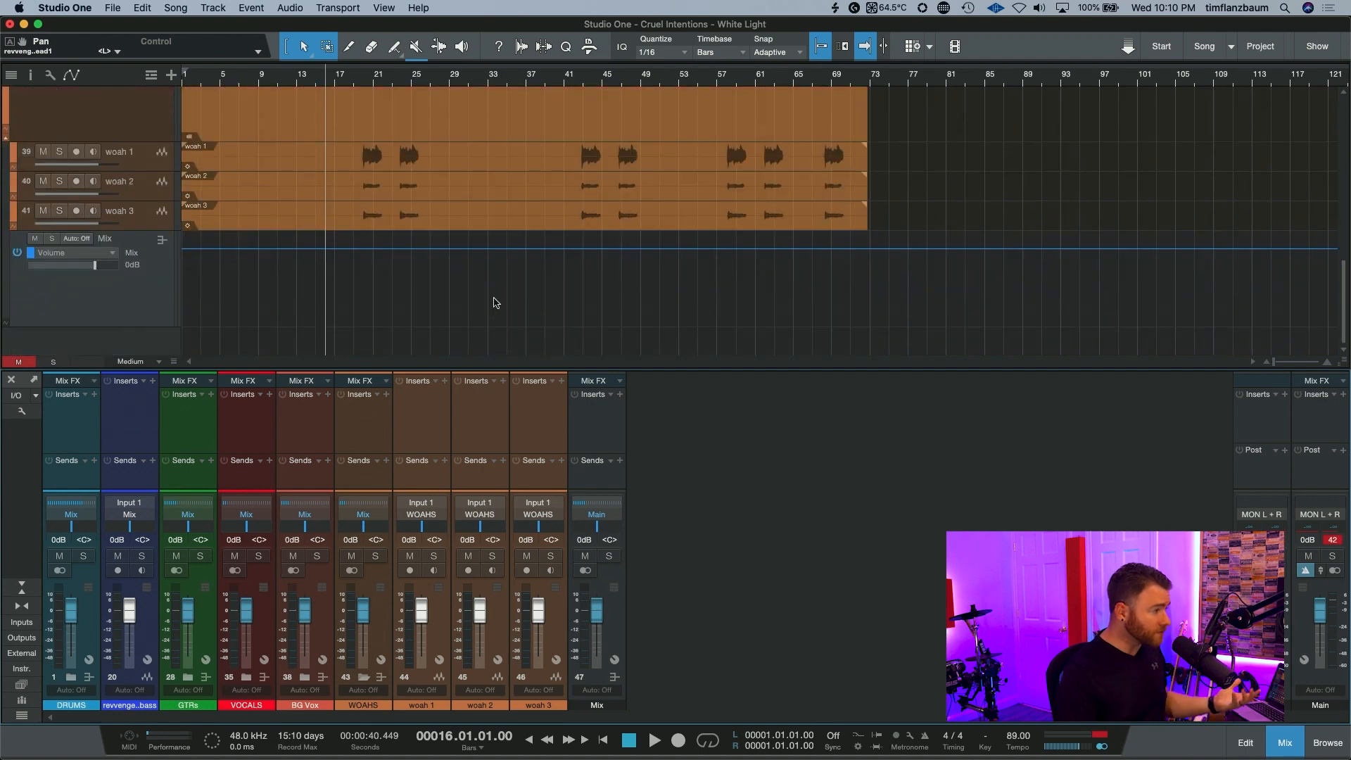
{"action": "left_click_drag", "start_coordinate": [427, 526], "coordinate": [405, 527]}
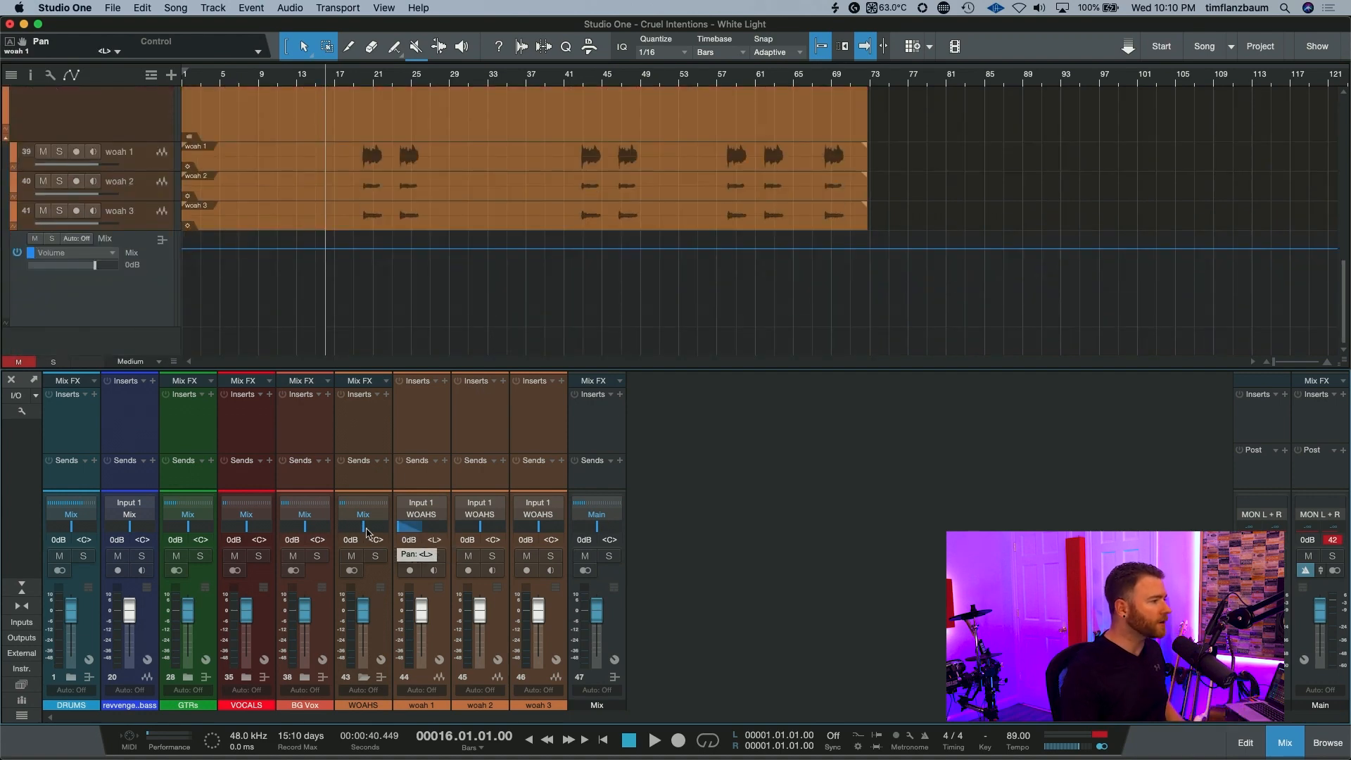
{"action": "left_click_drag", "start_coordinate": [538, 527], "coordinate": [584, 527]}
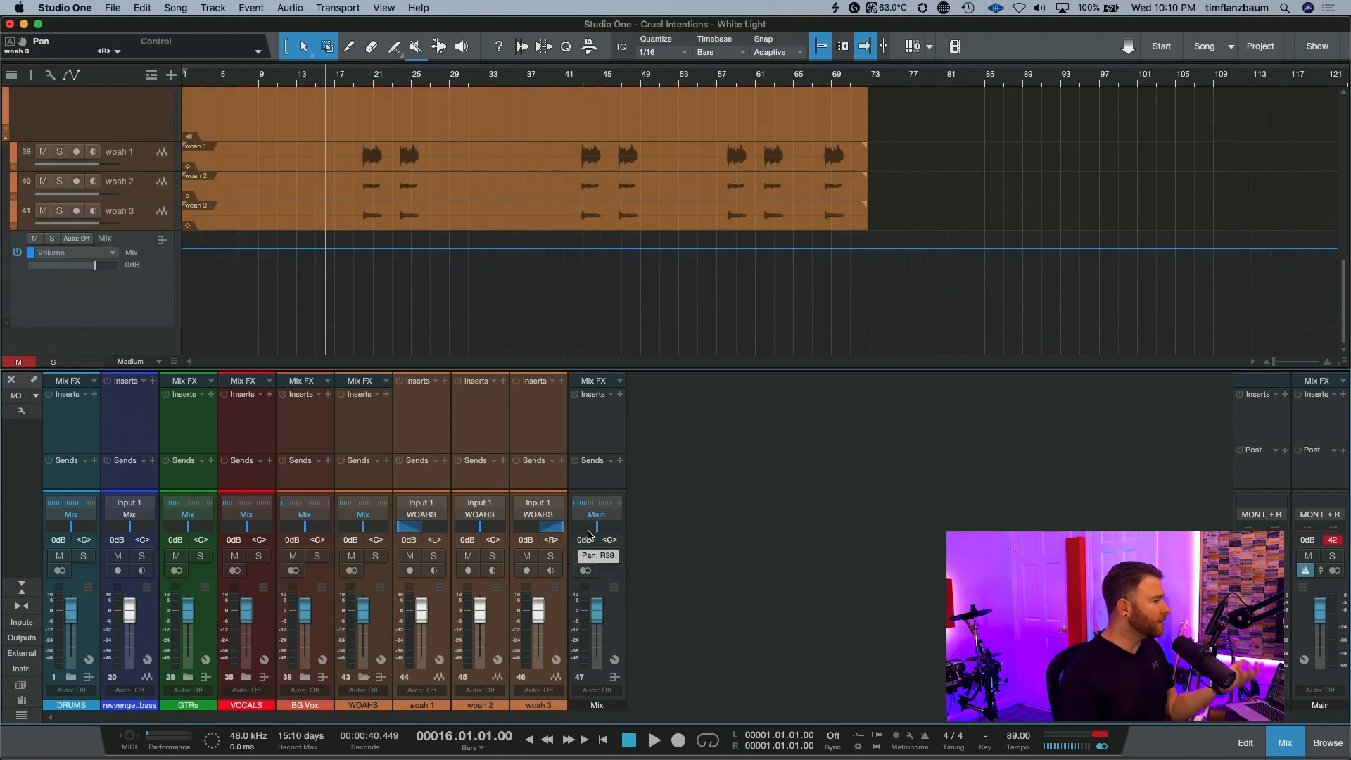
{"action": "left_click", "coordinate": [363, 677]}
In the BG Vox folder, pan harmony1L and Harmony2L fully left and Harmony1R and Harmony2R fully right, and collapse the folder
{"action": "left_click", "coordinate": [305, 677]}
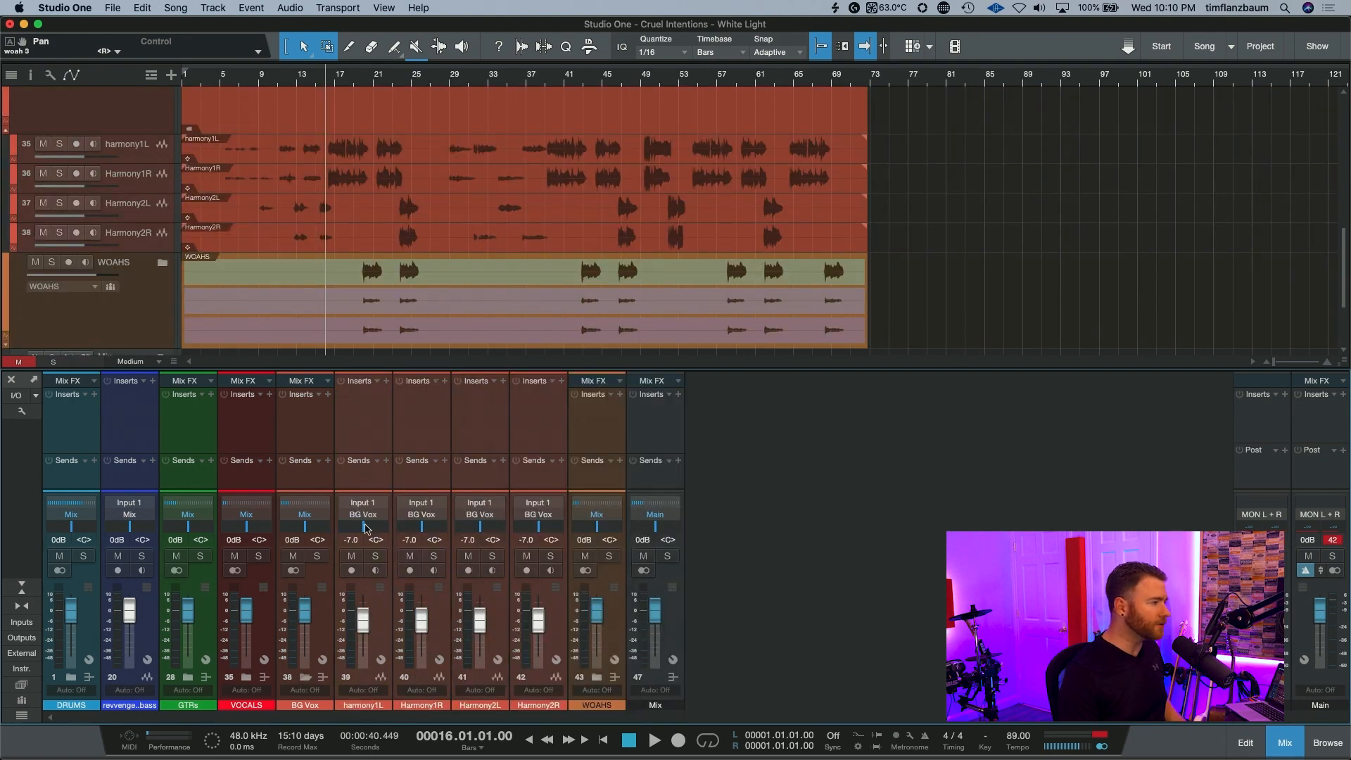
{"action": "left_click_drag", "start_coordinate": [364, 526], "coordinate": [341, 526]}
{"action": "left_click_drag", "start_coordinate": [422, 527], "coordinate": [732, 525]}
{"action": "left_click", "coordinate": [481, 537]}
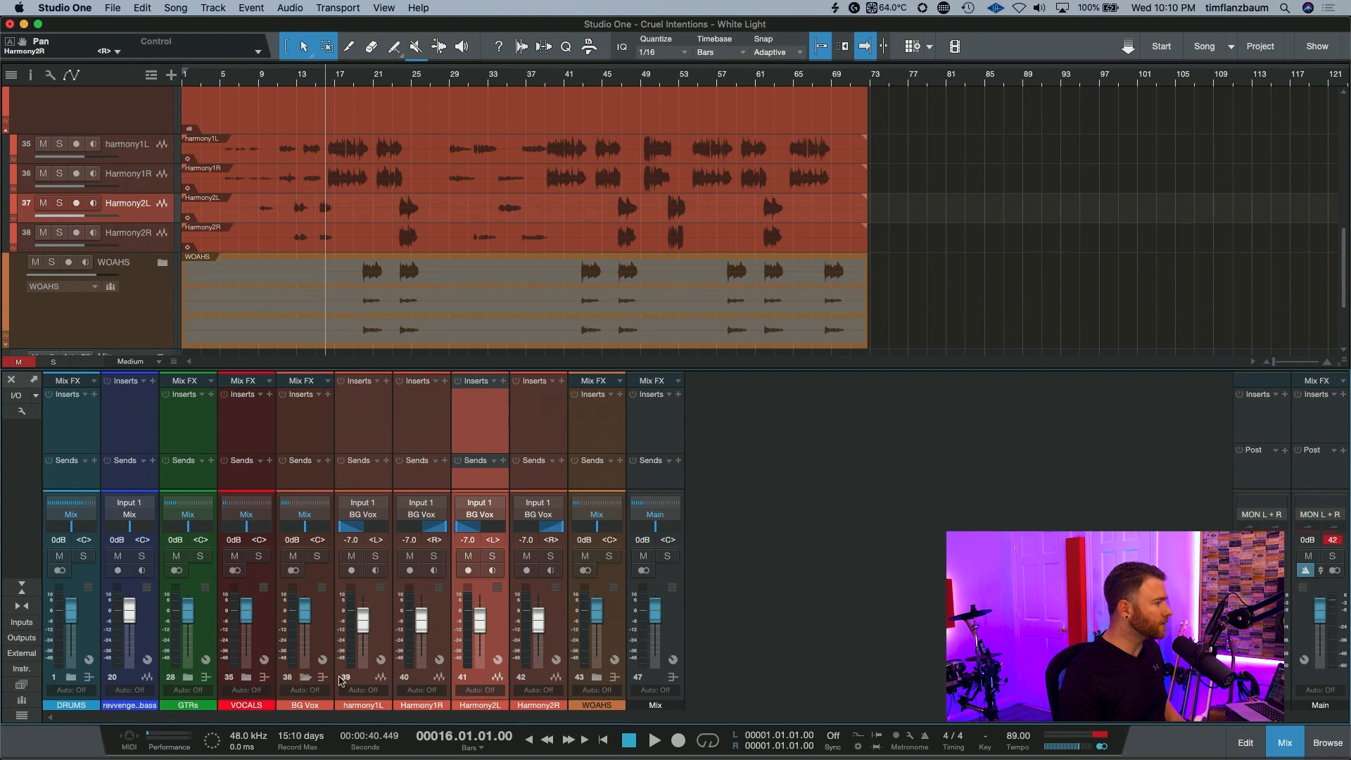
{"action": "left_click", "coordinate": [305, 677]}
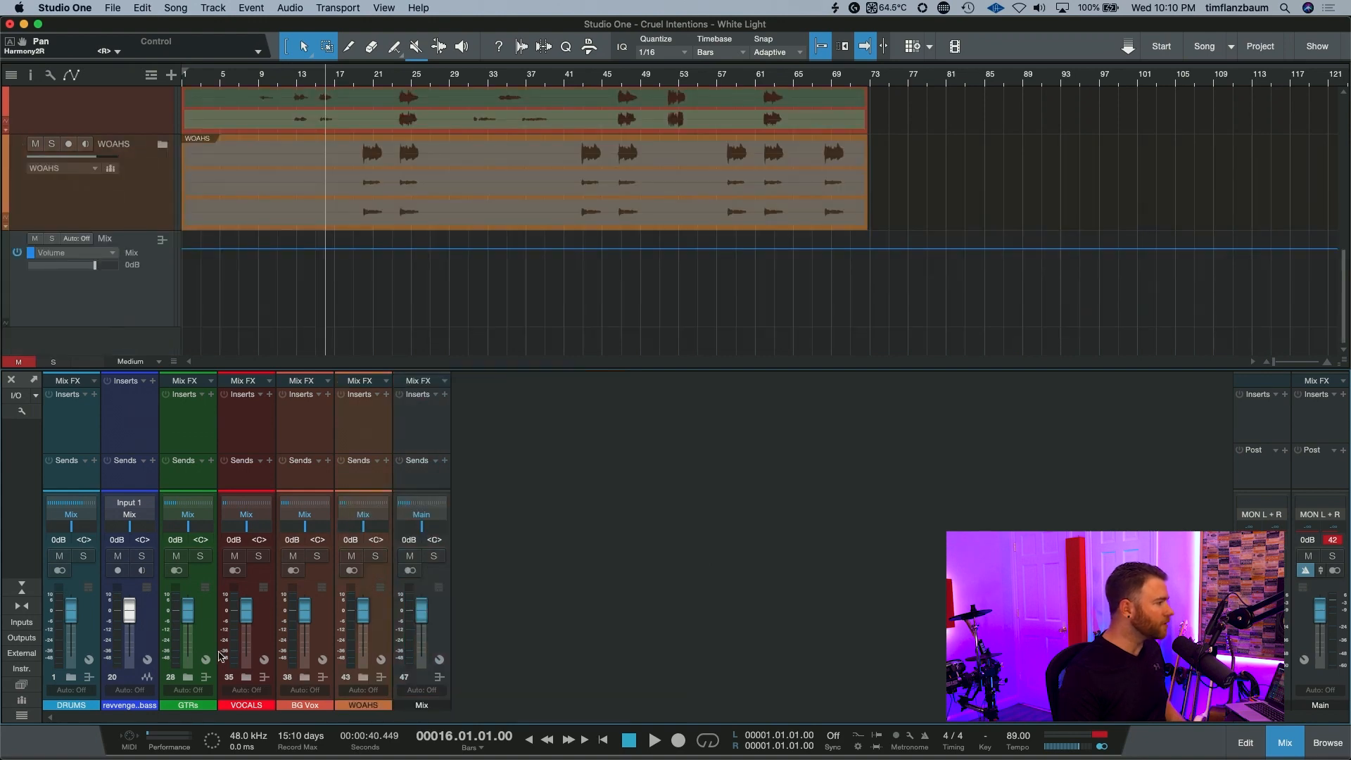
Expand the GTRs folder, check the stereo channels from rhythm through strings, and collapse the folder again
{"action": "left_click", "coordinate": [188, 677]}
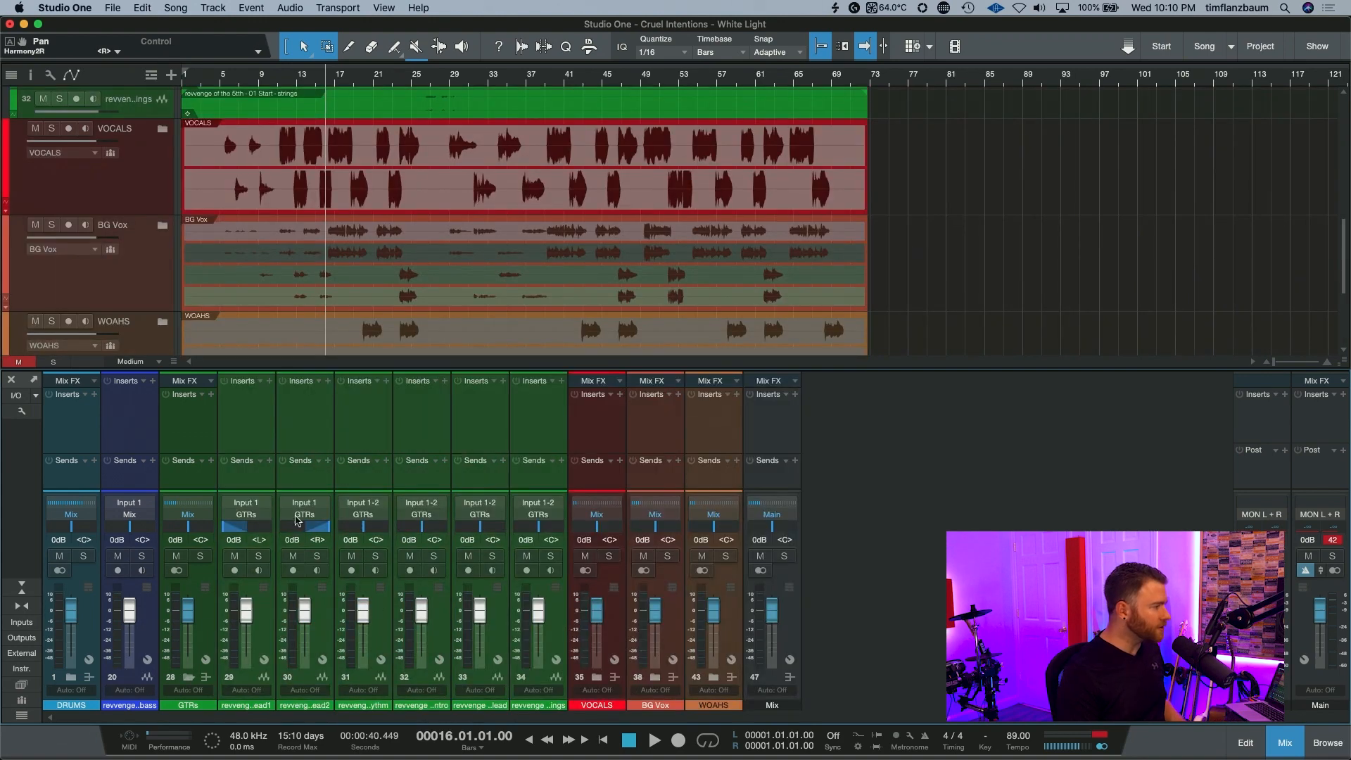
{"action": "left_click", "coordinate": [386, 638]}
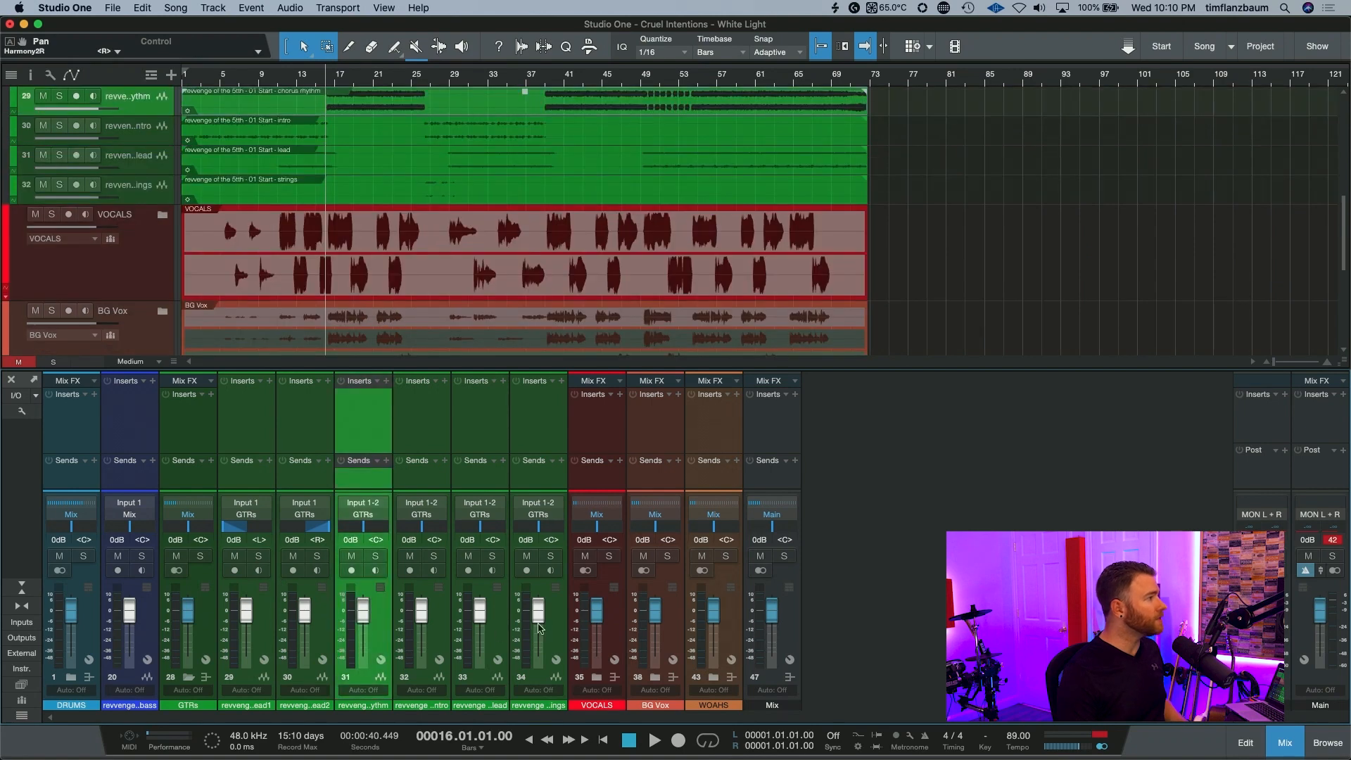
{"action": "left_click", "coordinate": [552, 626], "text": "shift"}
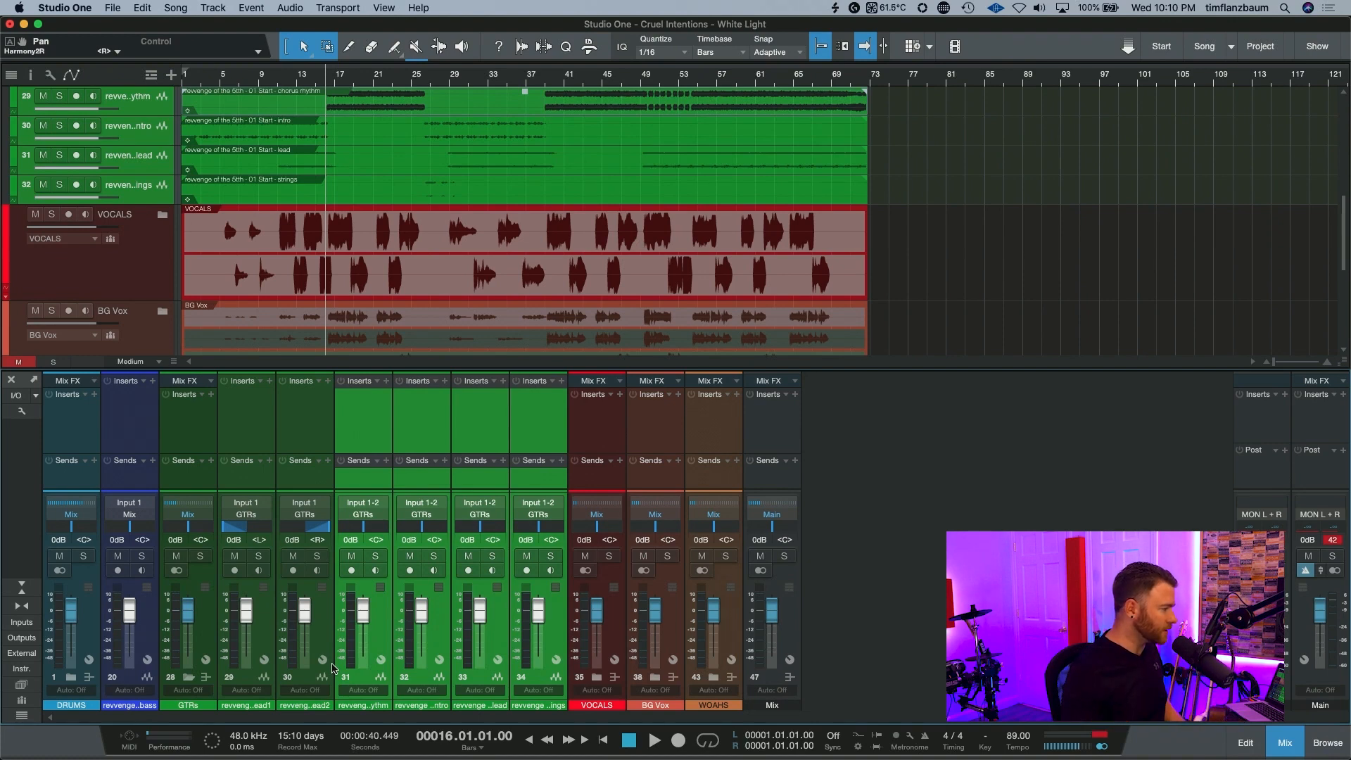
{"action": "left_click", "coordinate": [189, 677]}
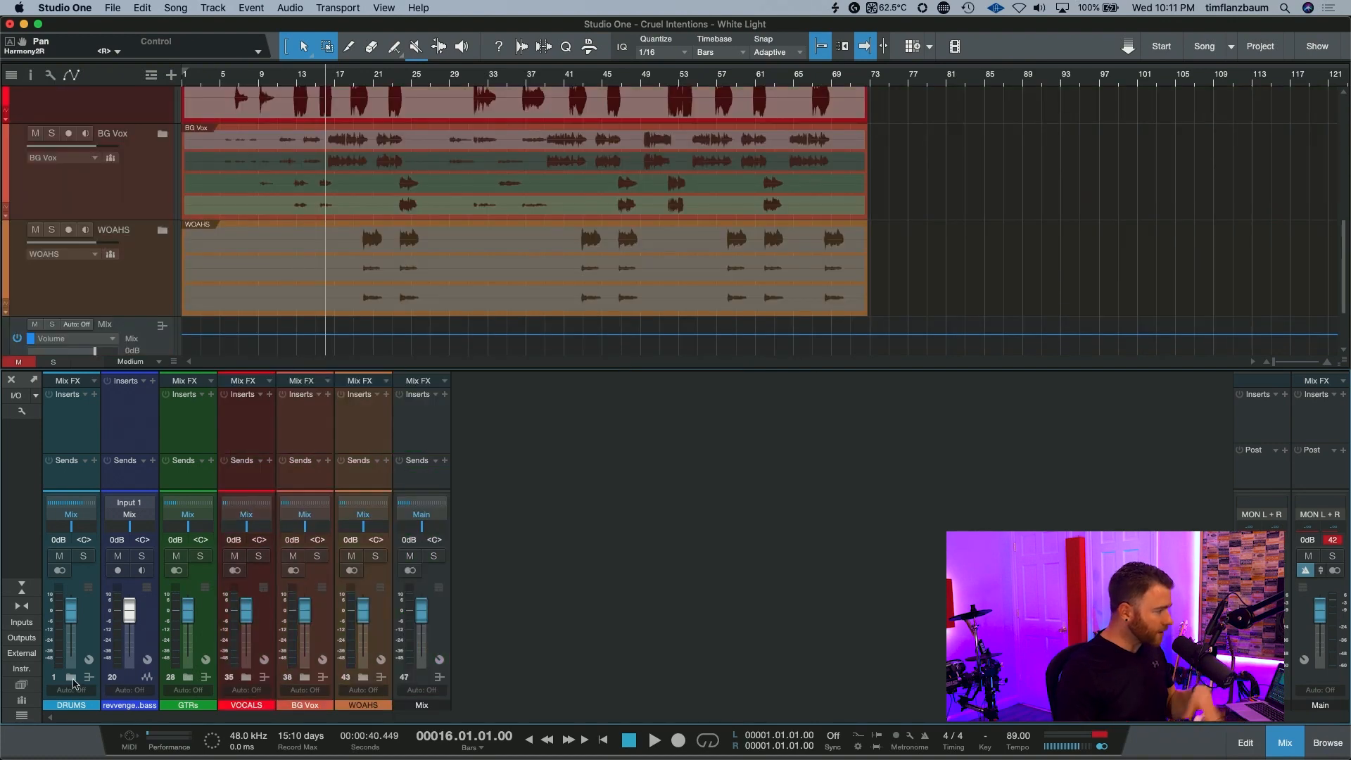
Expand the DRUMS folder and move Kick_In, Kick_Out and Kick_Sub together to its beginning
{"action": "left_click", "coordinate": [71, 678]}
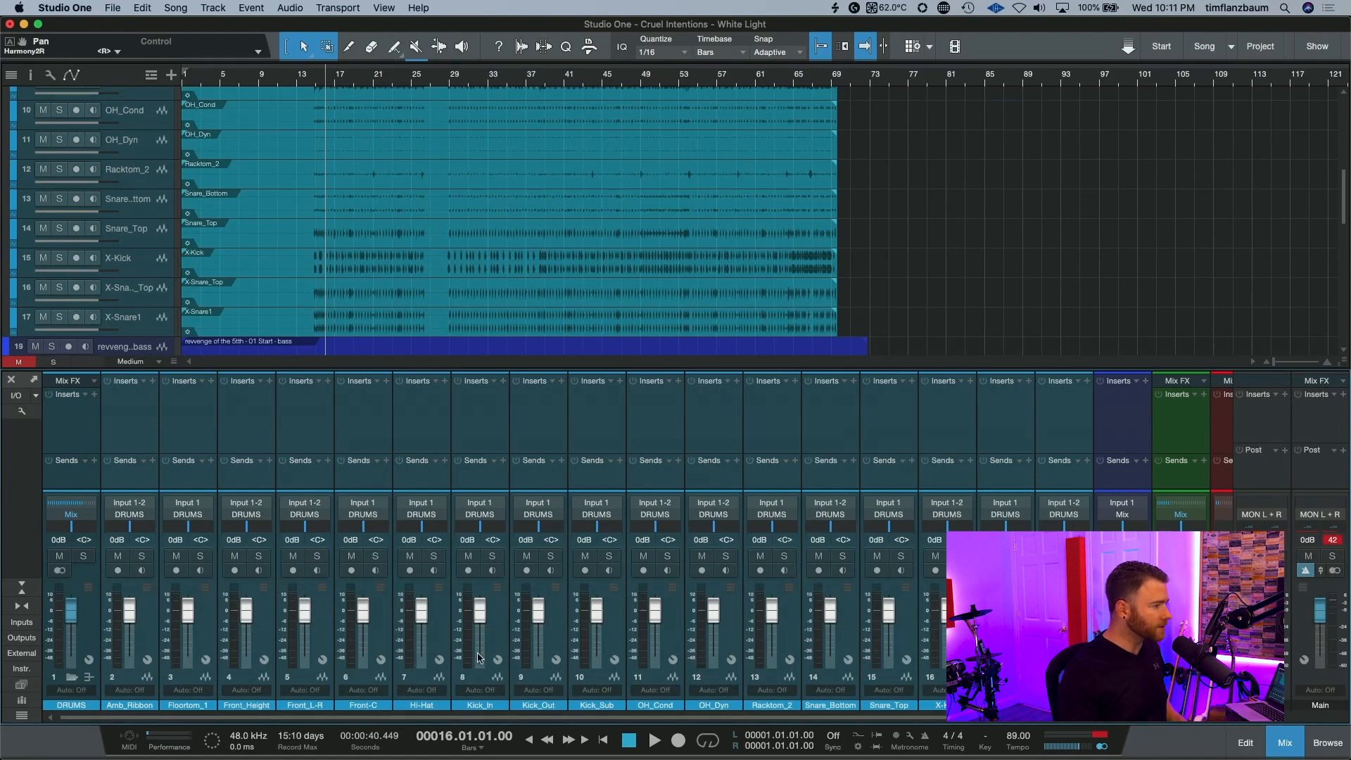
{"action": "left_click", "coordinate": [497, 642]}
{"action": "left_click", "coordinate": [614, 639], "text": "shift"}
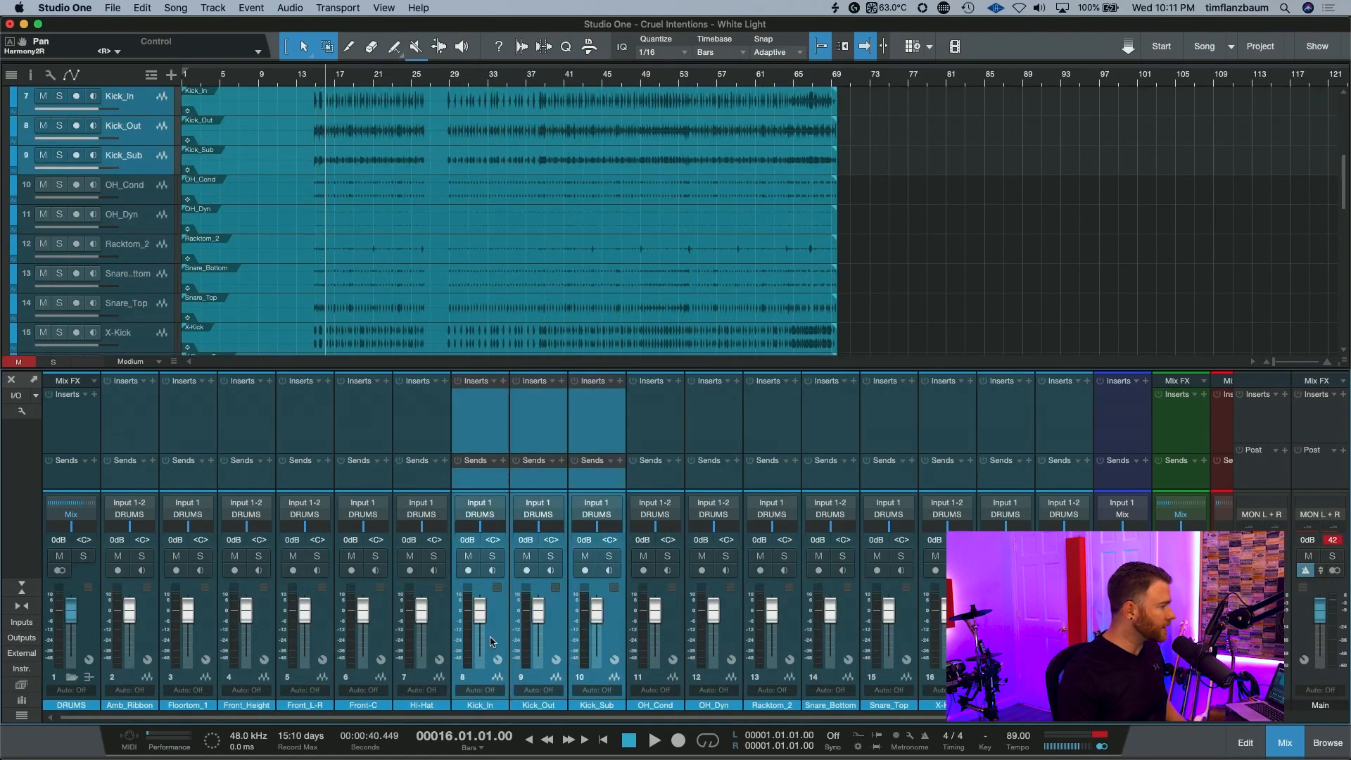
{"action": "left_click_drag", "start_coordinate": [542, 639], "coordinate": [122, 647]}
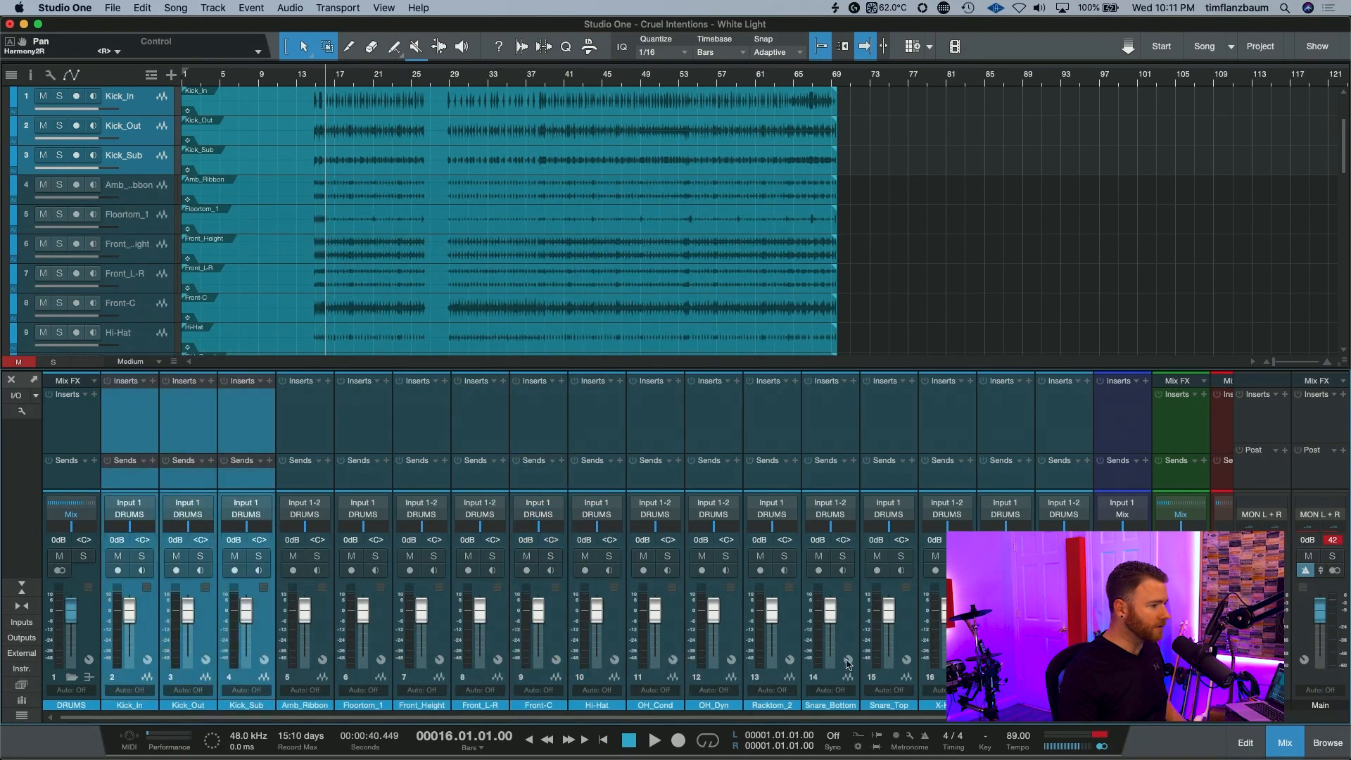
Group Snare_Top, Snare_Bottom, X-Snare_Top and X-Snare1 in that order and move them directly after Kick_Sub
{"action": "left_click_drag", "start_coordinate": [912, 641], "coordinate": [865, 643]}
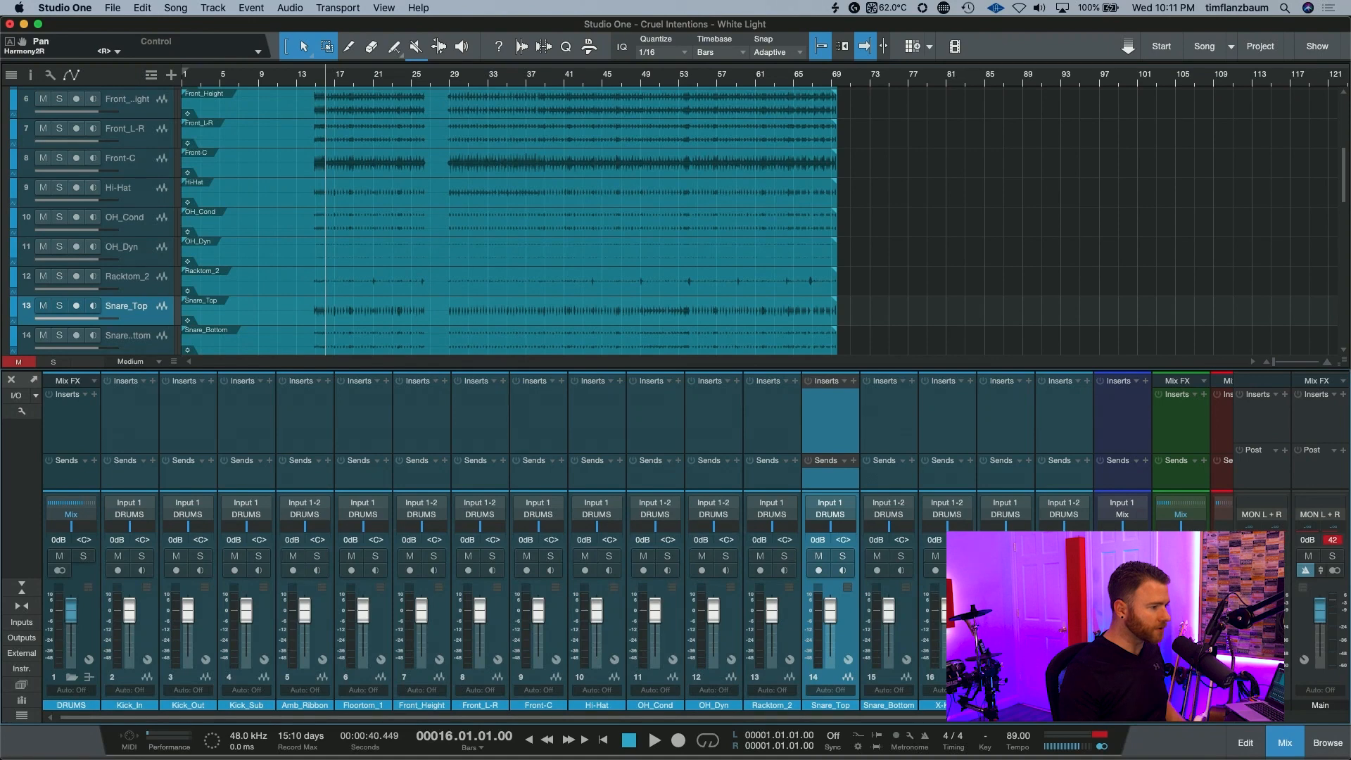
{"action": "left_click_drag", "start_coordinate": [997, 652], "coordinate": [933, 653]}
{"action": "left_click_drag", "start_coordinate": [1056, 652], "coordinate": [991, 653]}
{"action": "left_click", "coordinate": [840, 650], "text": "shift"}
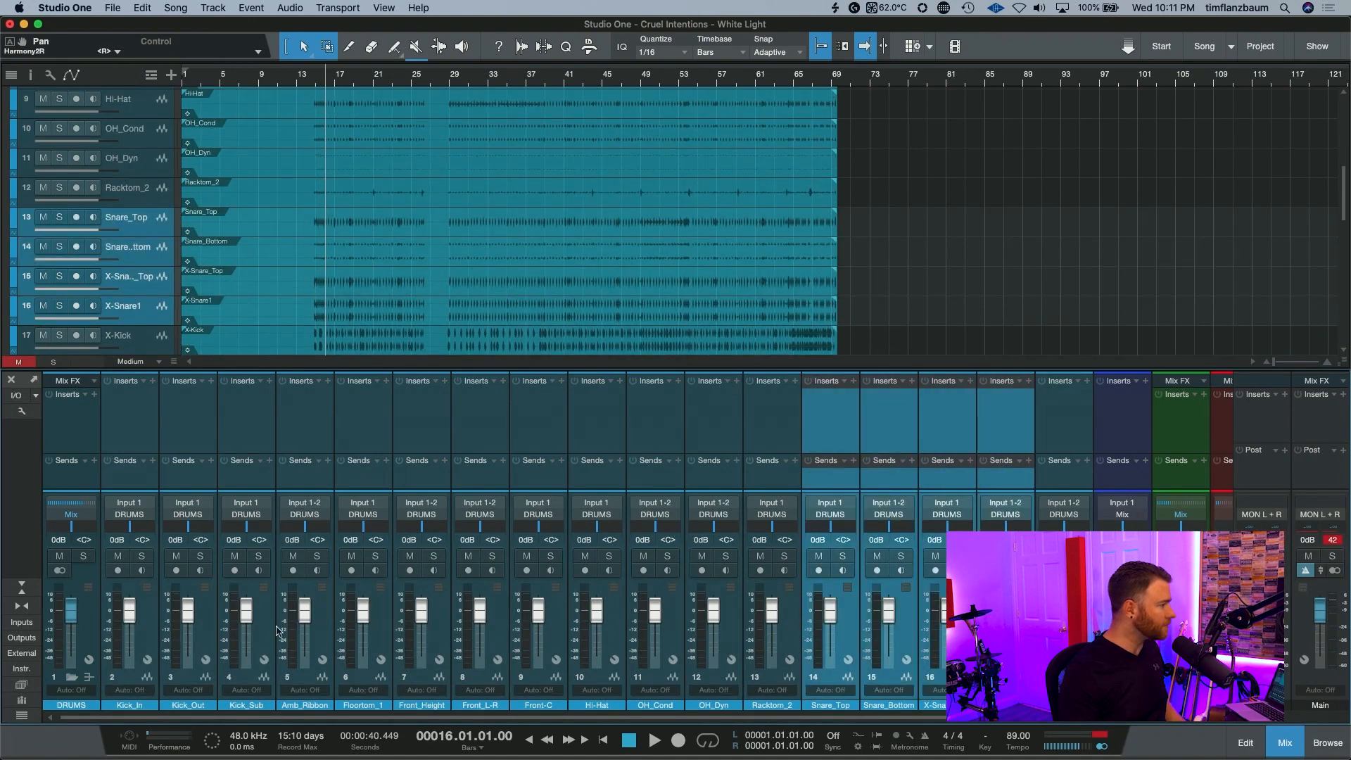
{"action": "left_click_drag", "start_coordinate": [822, 628], "coordinate": [289, 653]}
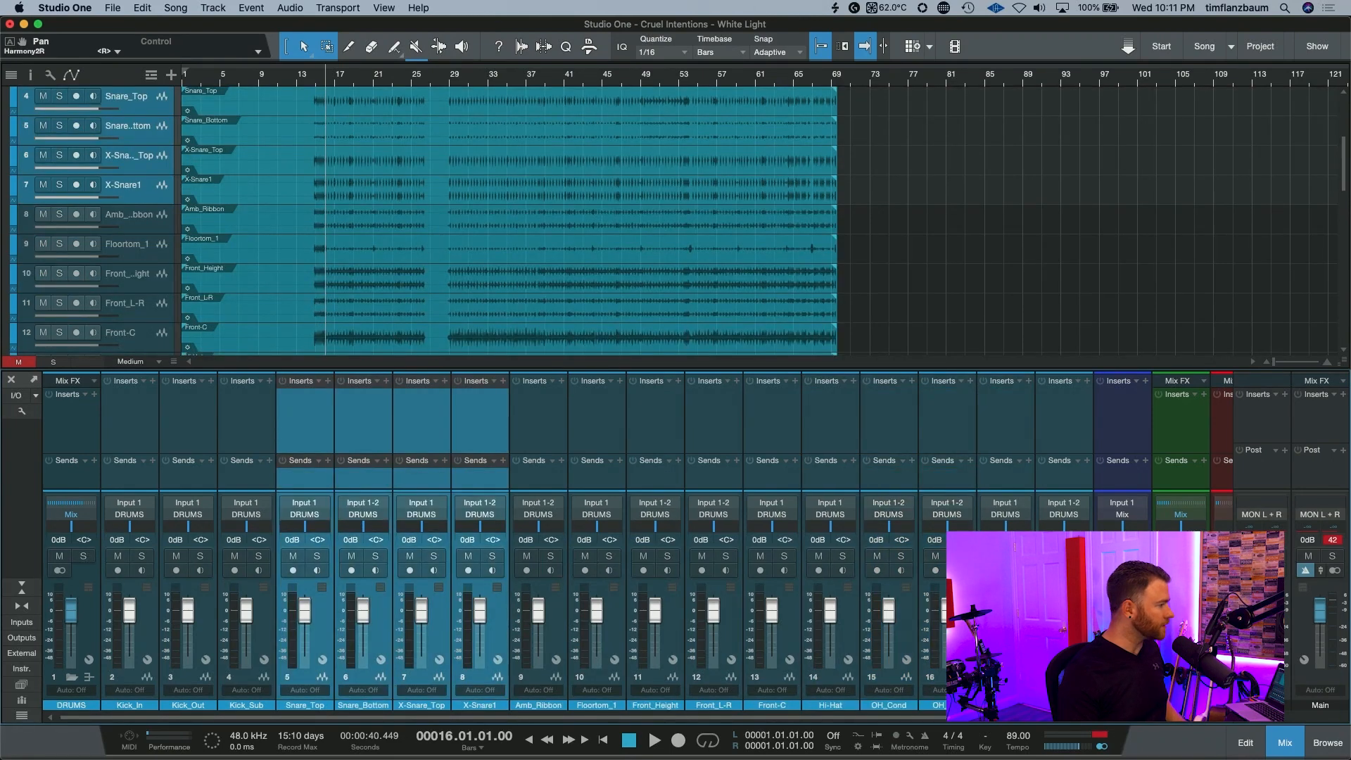
Move X-Kick directly after Kick_Sub and route all four kick channels to a new bus named Kick
{"action": "left_click_drag", "start_coordinate": [1059, 651], "coordinate": [290, 660]}
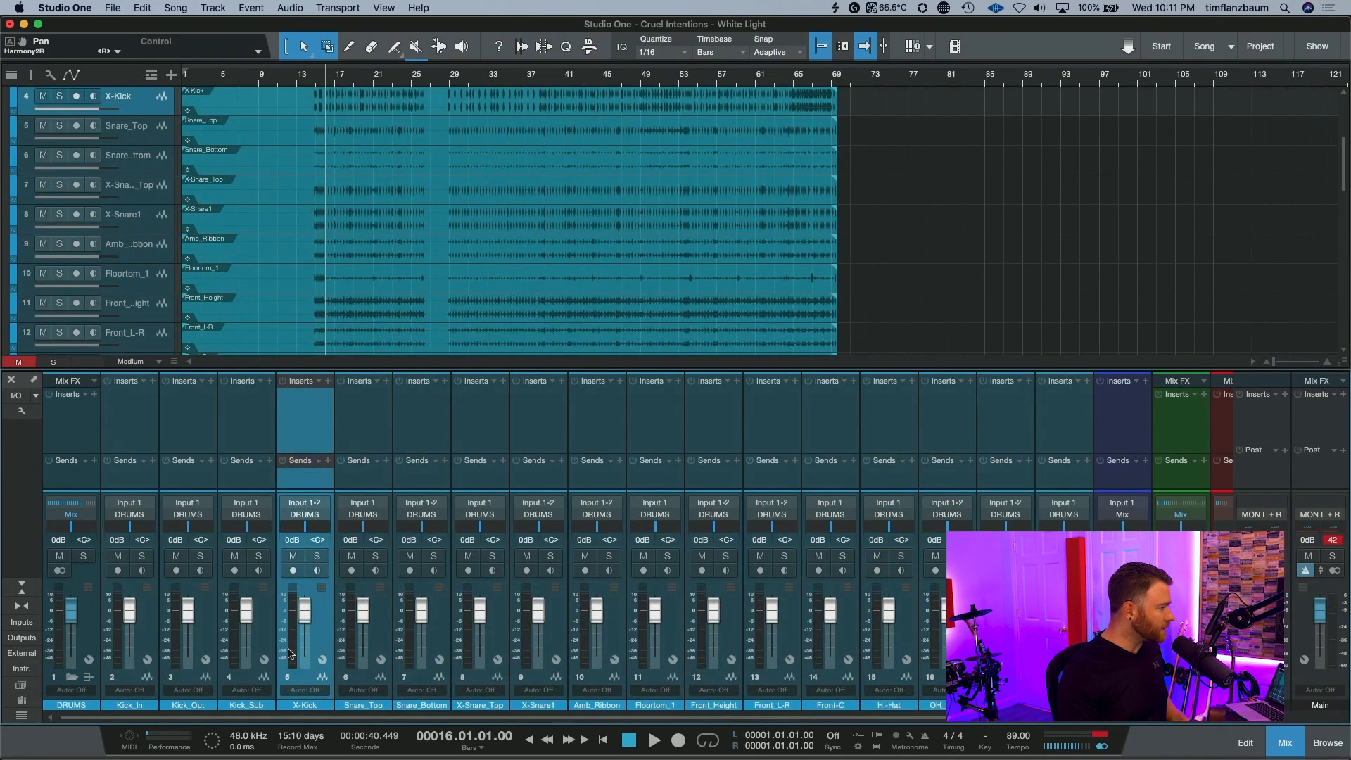
{"action": "left_click", "coordinate": [145, 638], "text": "shift"}
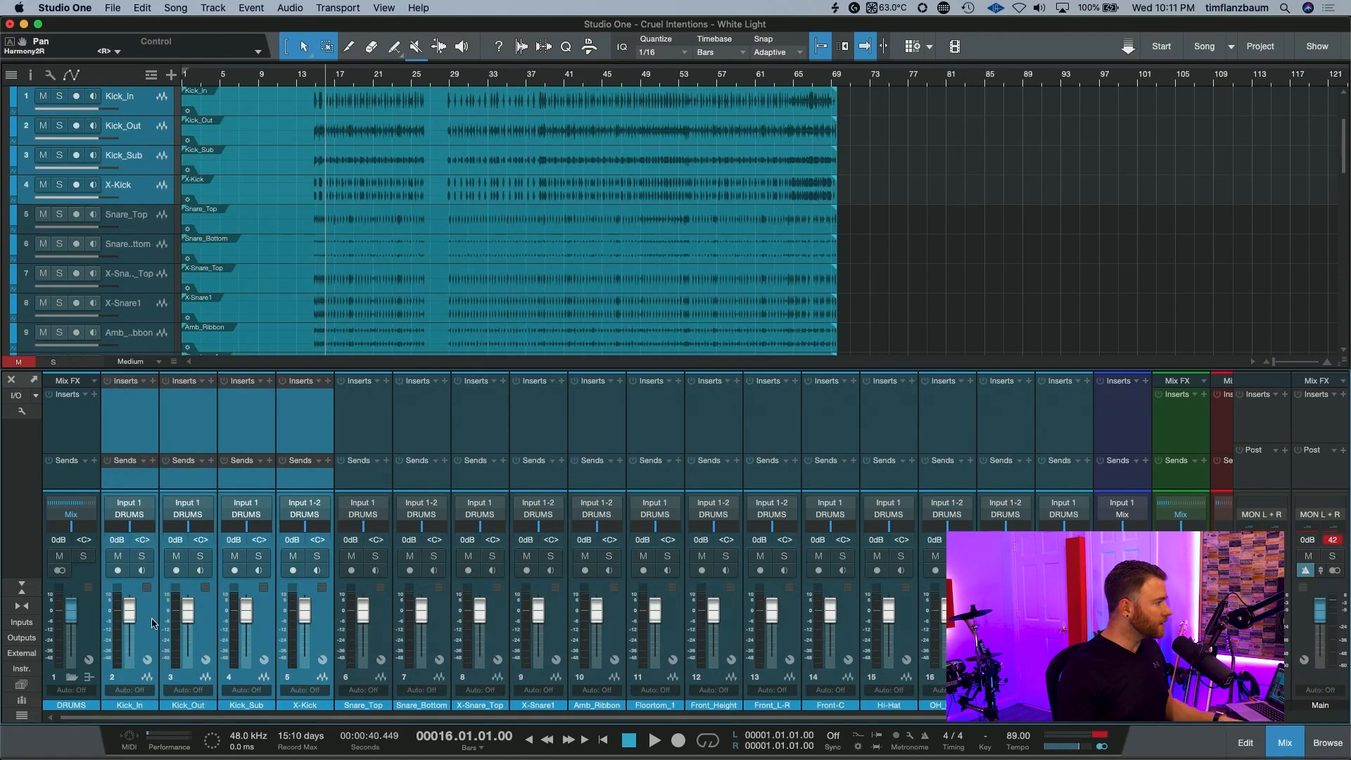
{"action": "right_click", "coordinate": [152, 624]}
{"action": "left_click", "coordinate": [183, 478]}
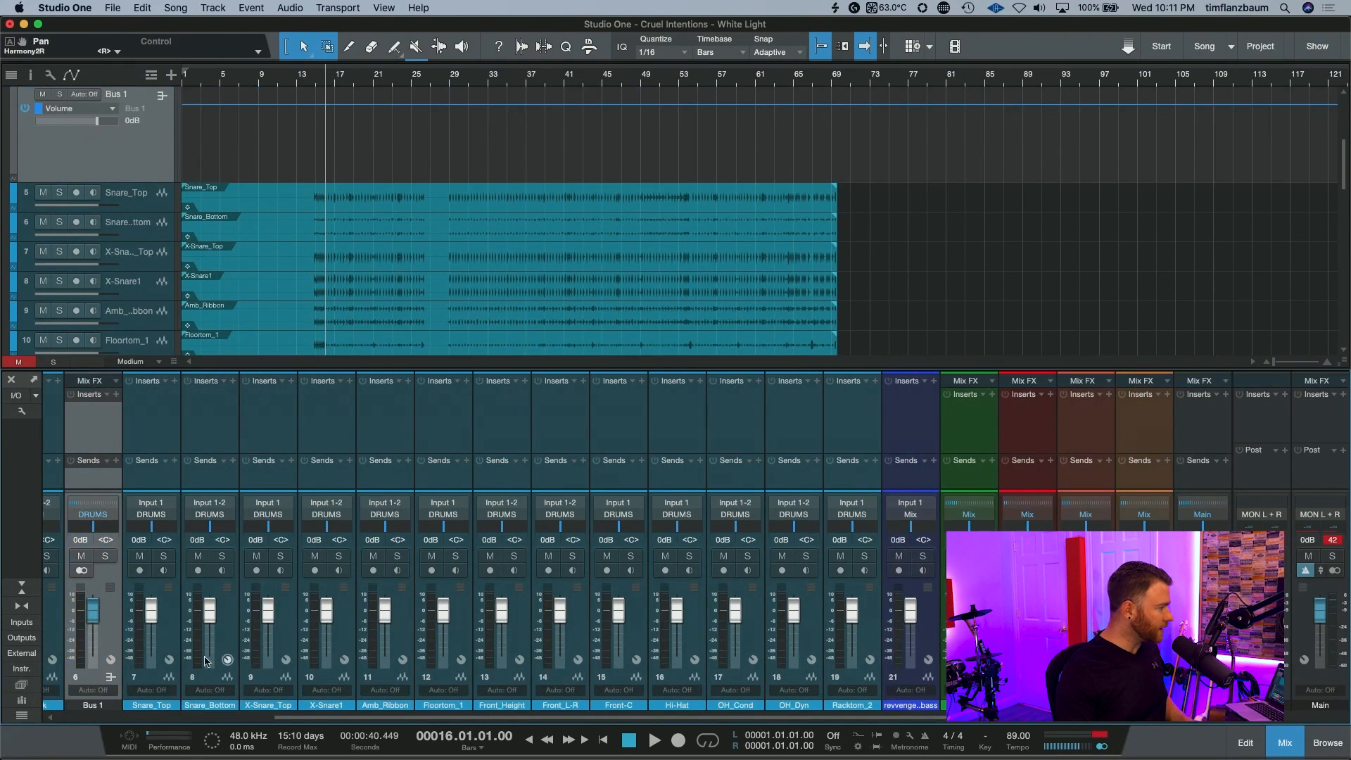
{"action": "left_click", "coordinate": [103, 707]}
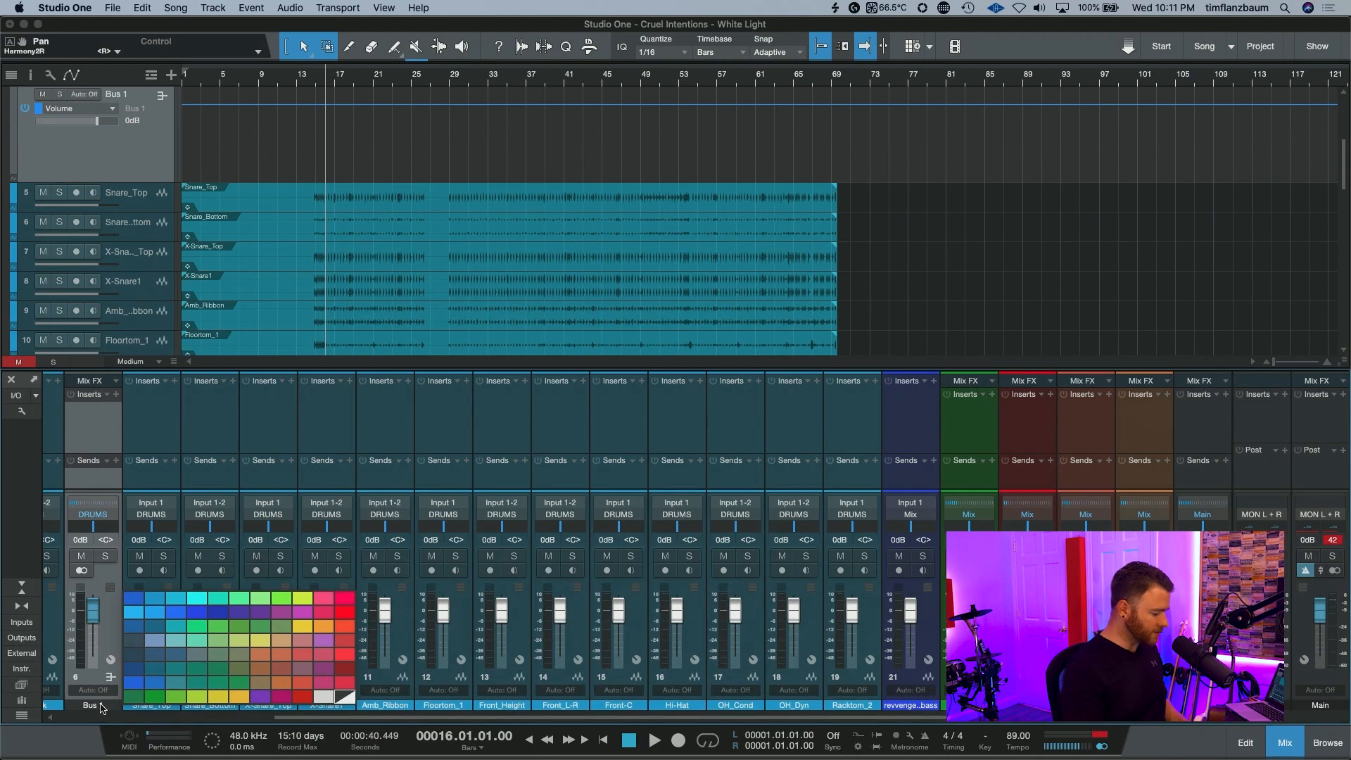
{"action": "left_click", "coordinate": [100, 707]}
{"action": "double_click", "coordinate": [100, 707]}
{"action": "type", "text": "Kick"}
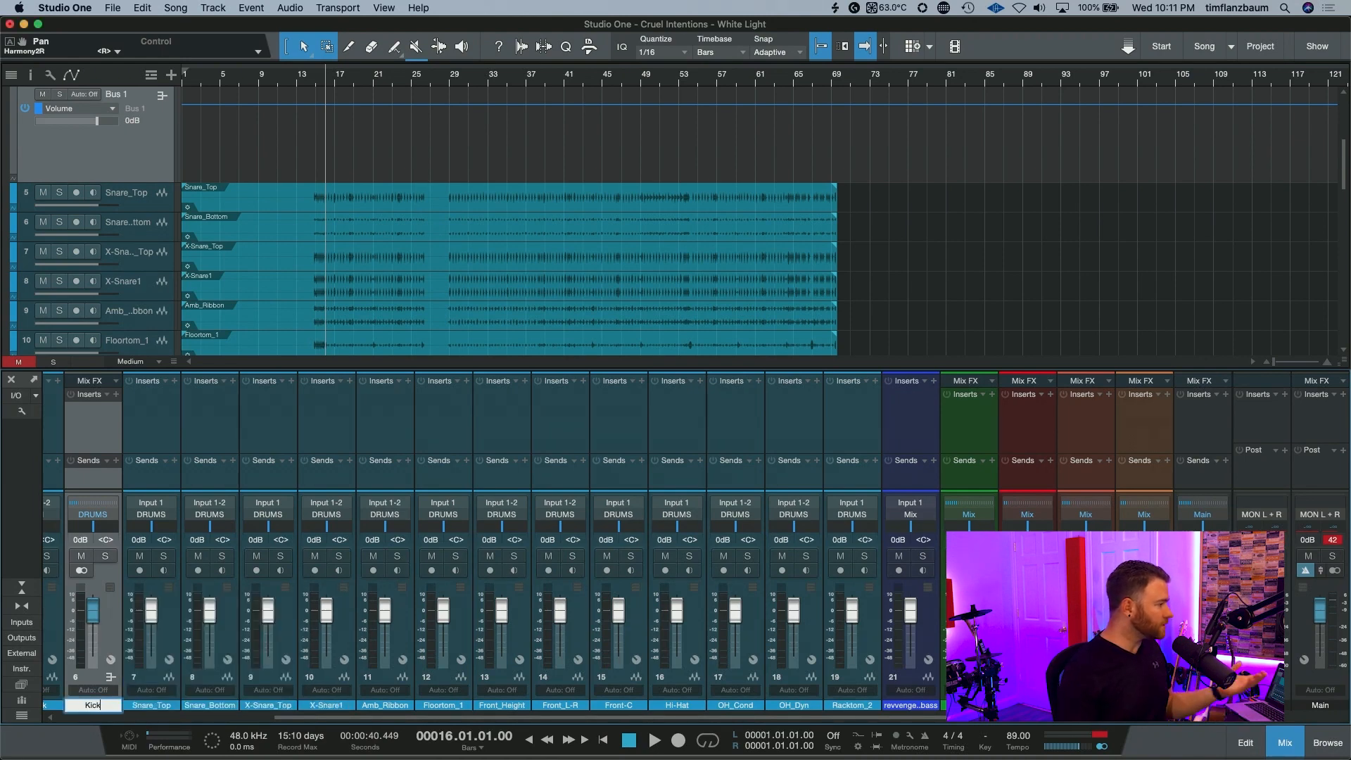
{"action": "key", "text": "Return"}
Route the four snare channels from Snare_Top through X-Snare1 to a new bus named Snare
{"action": "scroll", "coordinate": [331, 654], "scroll_direction": "left", "scroll_amount": 5}
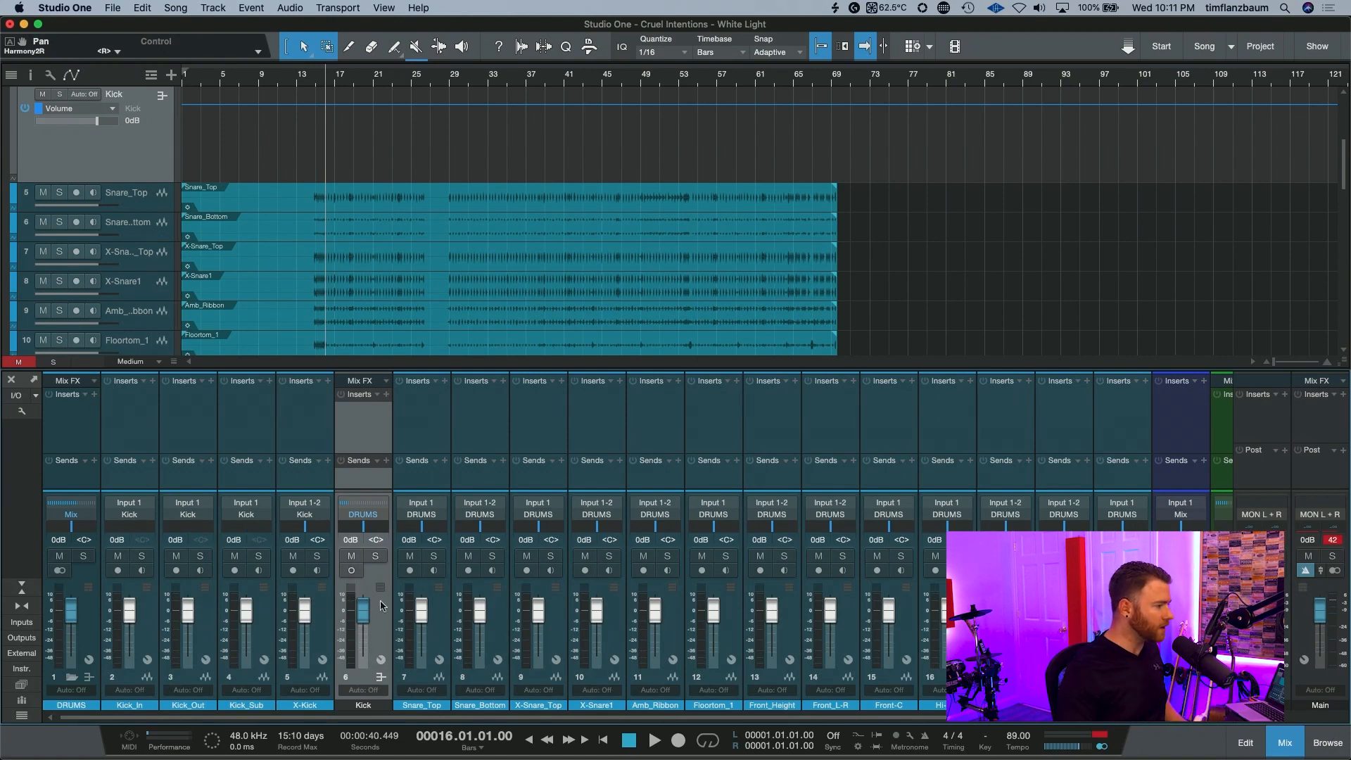
{"action": "left_click", "coordinate": [441, 631]}
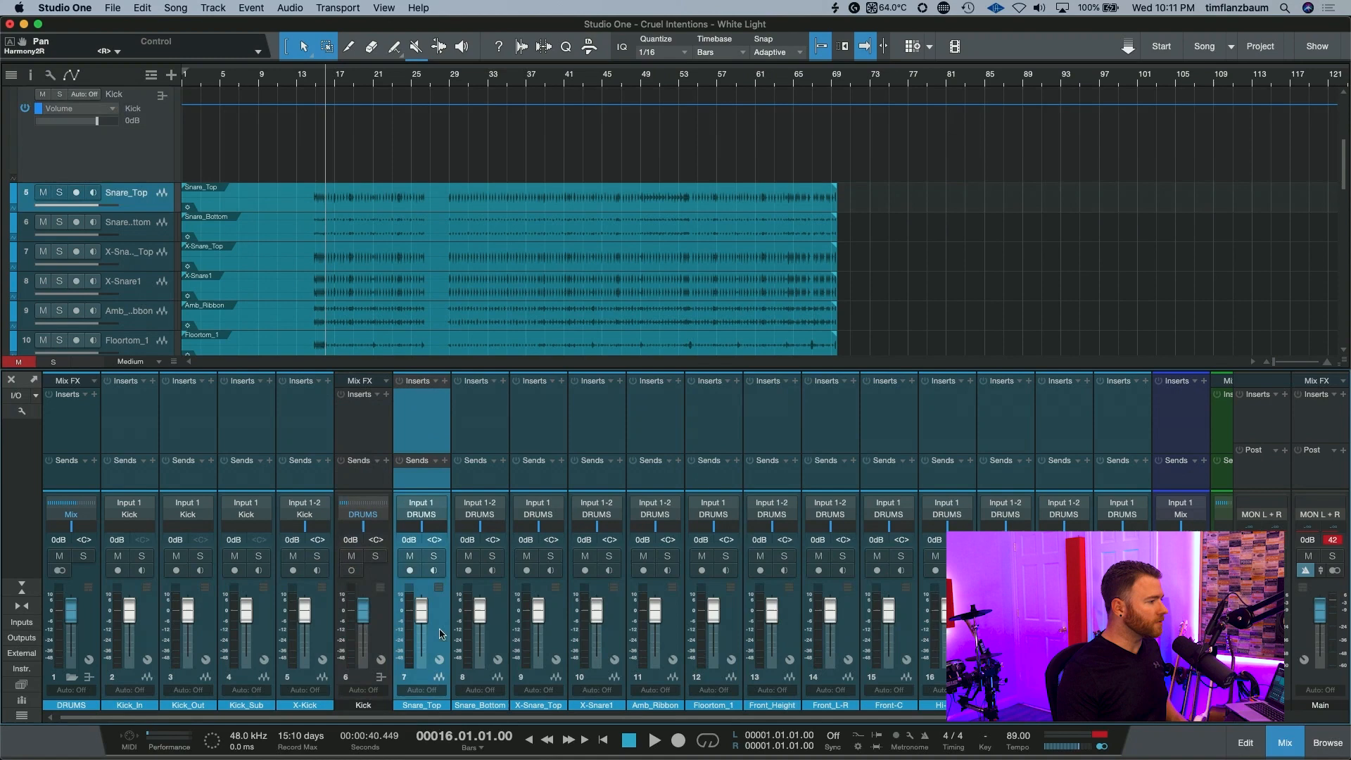
{"action": "left_click", "coordinate": [605, 626], "text": "shift"}
{"action": "right_click", "coordinate": [609, 627]}
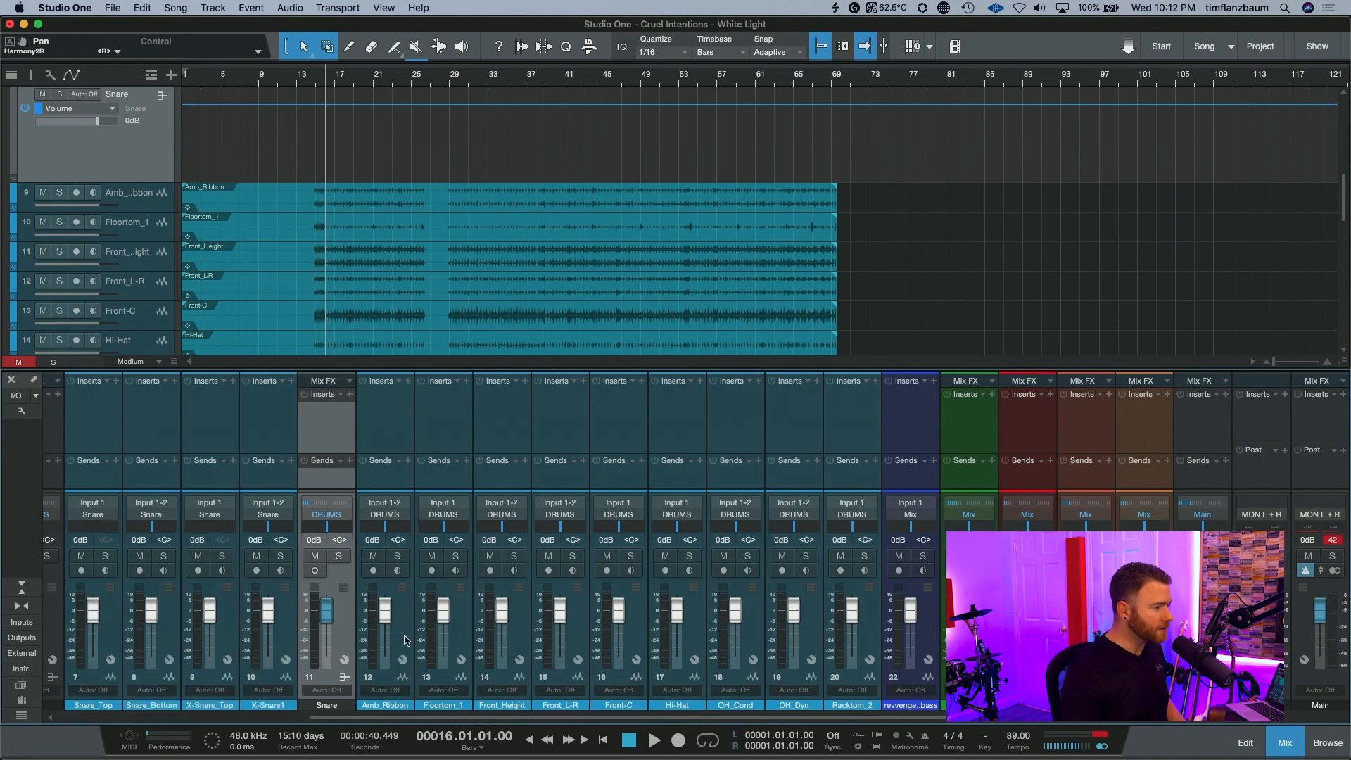
Move Amb_Ribbon to the end of the drum channels and Racktom_2 directly before Floortom_1
{"action": "left_click_drag", "start_coordinate": [406, 632], "coordinate": [870, 649]}
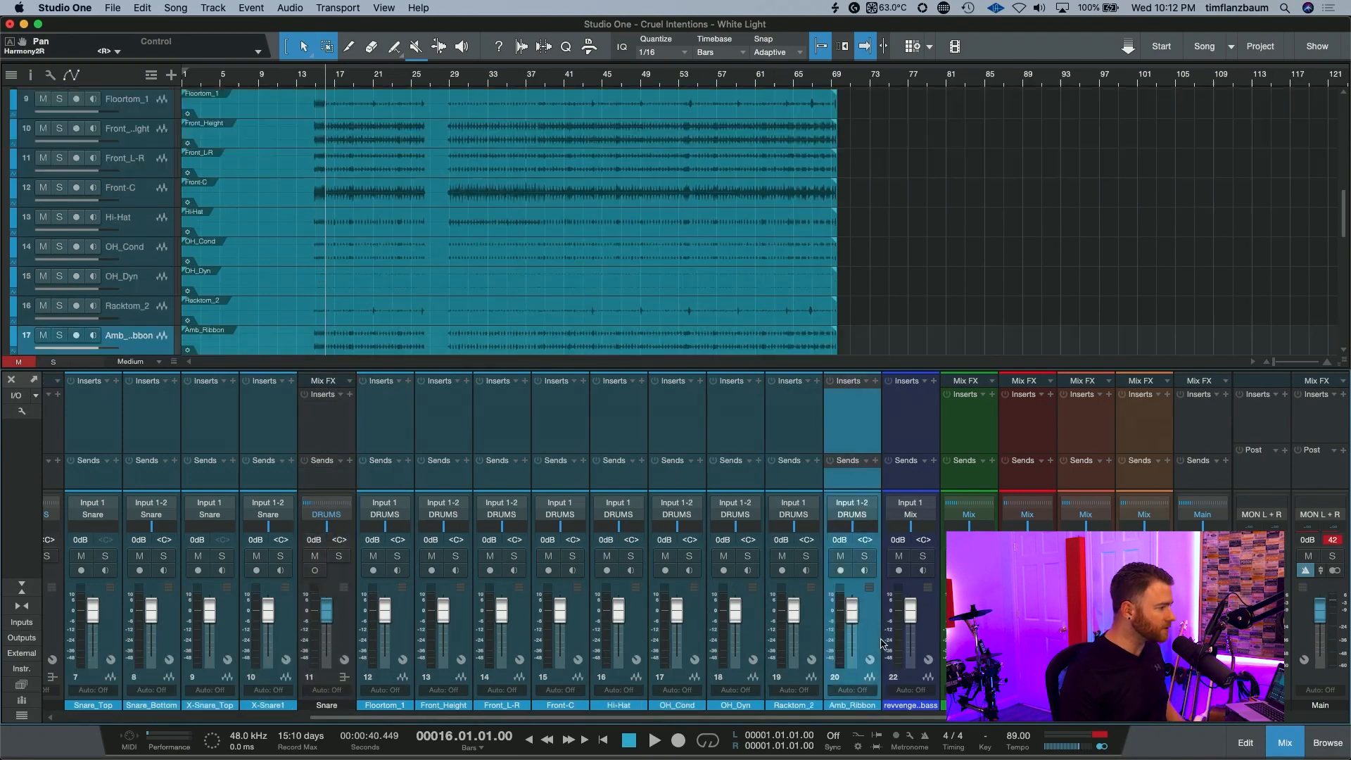
{"action": "left_click", "coordinate": [822, 654]}
{"action": "left_click_drag", "start_coordinate": [747, 647], "coordinate": [385, 654]}
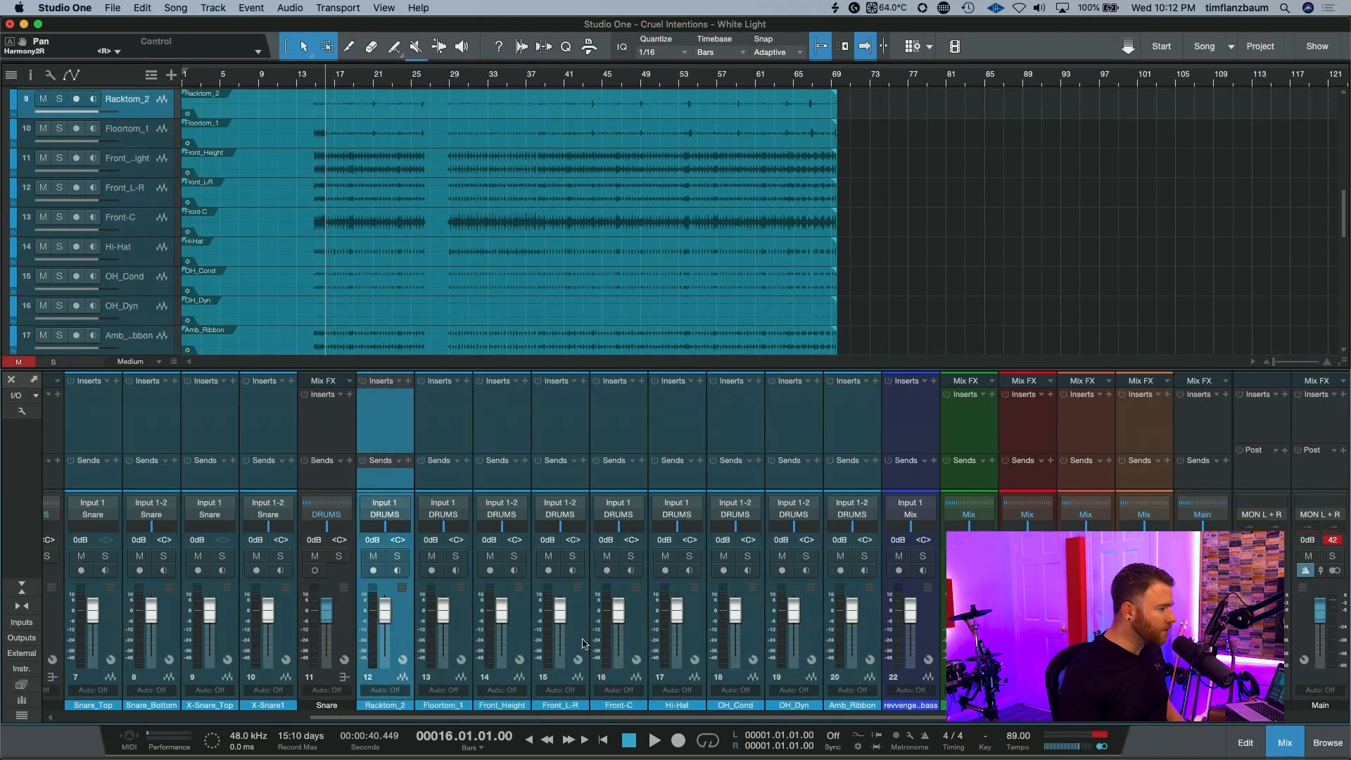
Move the overhead channels OH_Cond and OH_Dyn together to directly after Floortom_1
{"action": "left_click", "coordinate": [642, 642]}
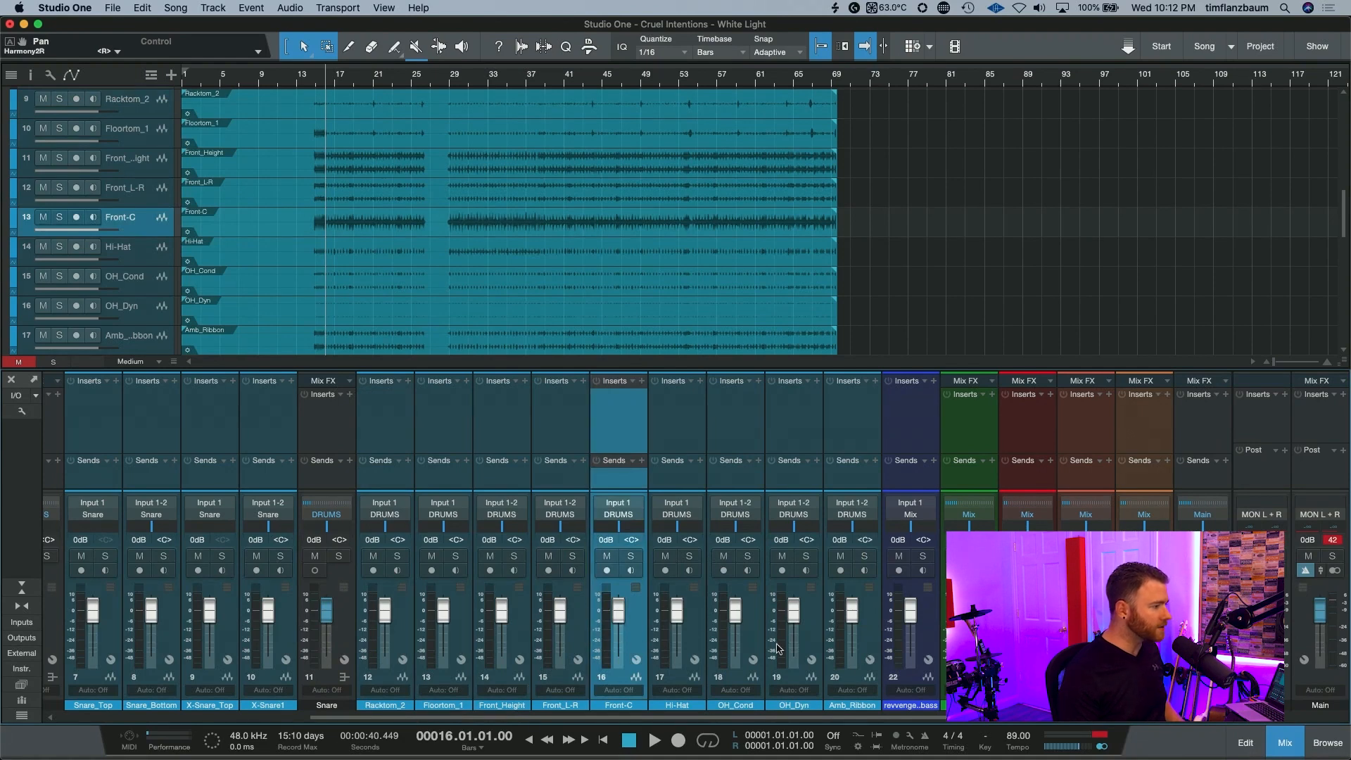
{"action": "left_click", "coordinate": [815, 640]}
{"action": "left_click", "coordinate": [753, 636], "text": "shift"}
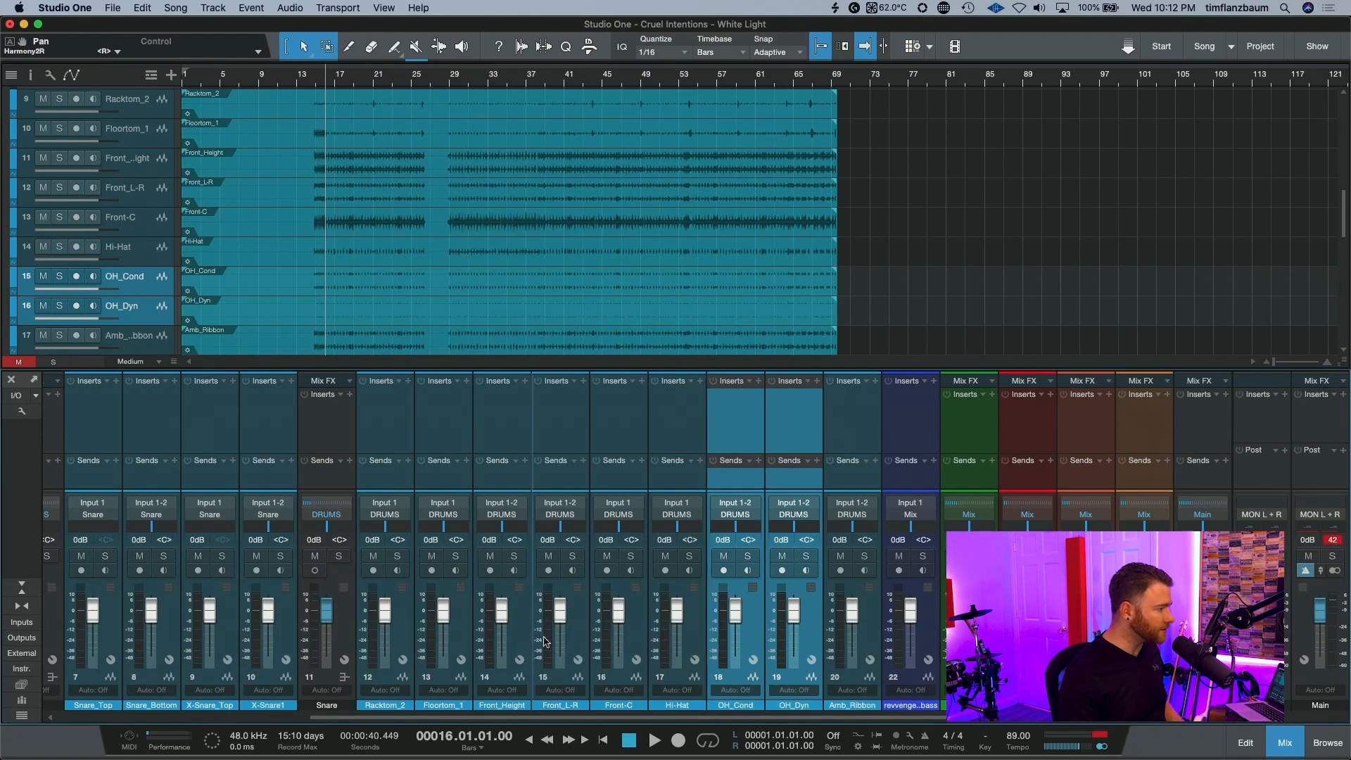
{"action": "left_click_drag", "start_coordinate": [491, 649], "coordinate": [490, 648]}
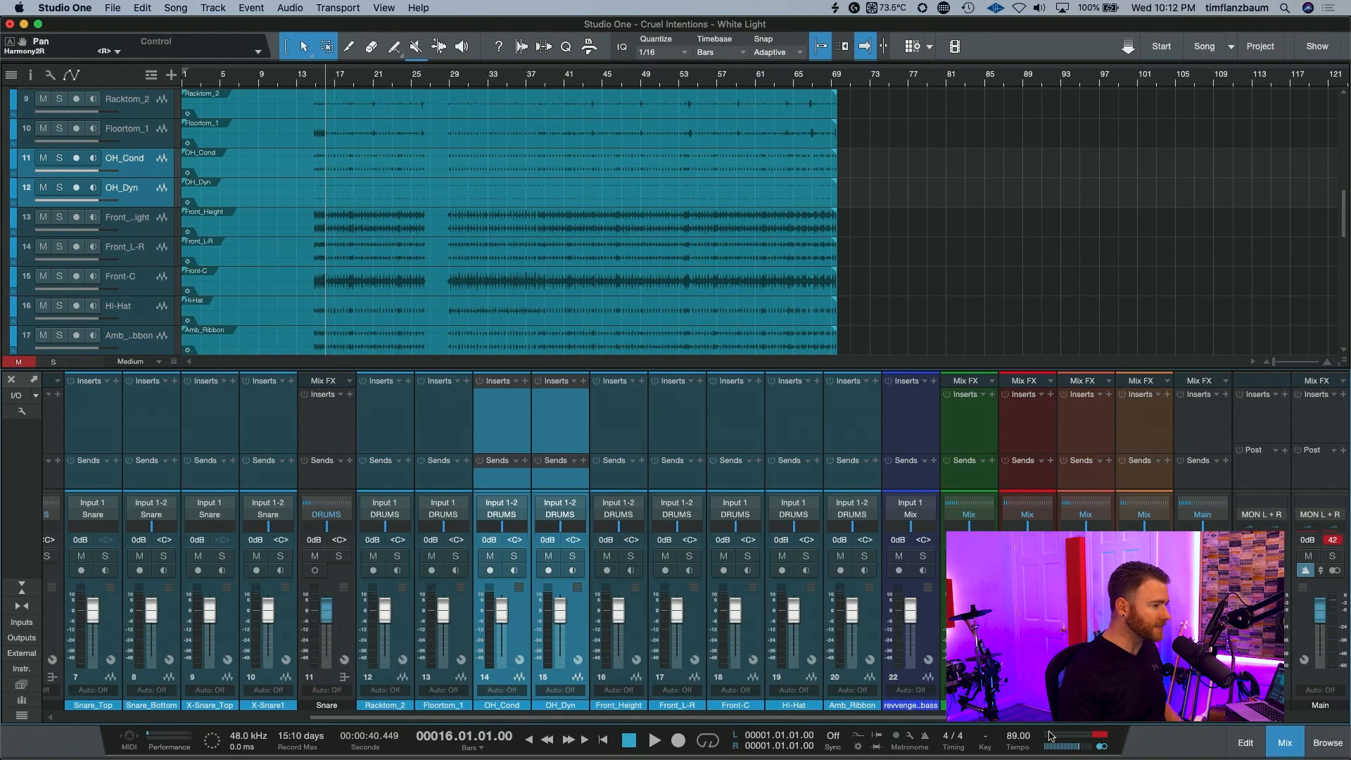
Clear the main output's clip indicator, and pan Racktom_2 to L53 and Floortom_1 to R71
{"action": "left_click", "coordinate": [1100, 734]}
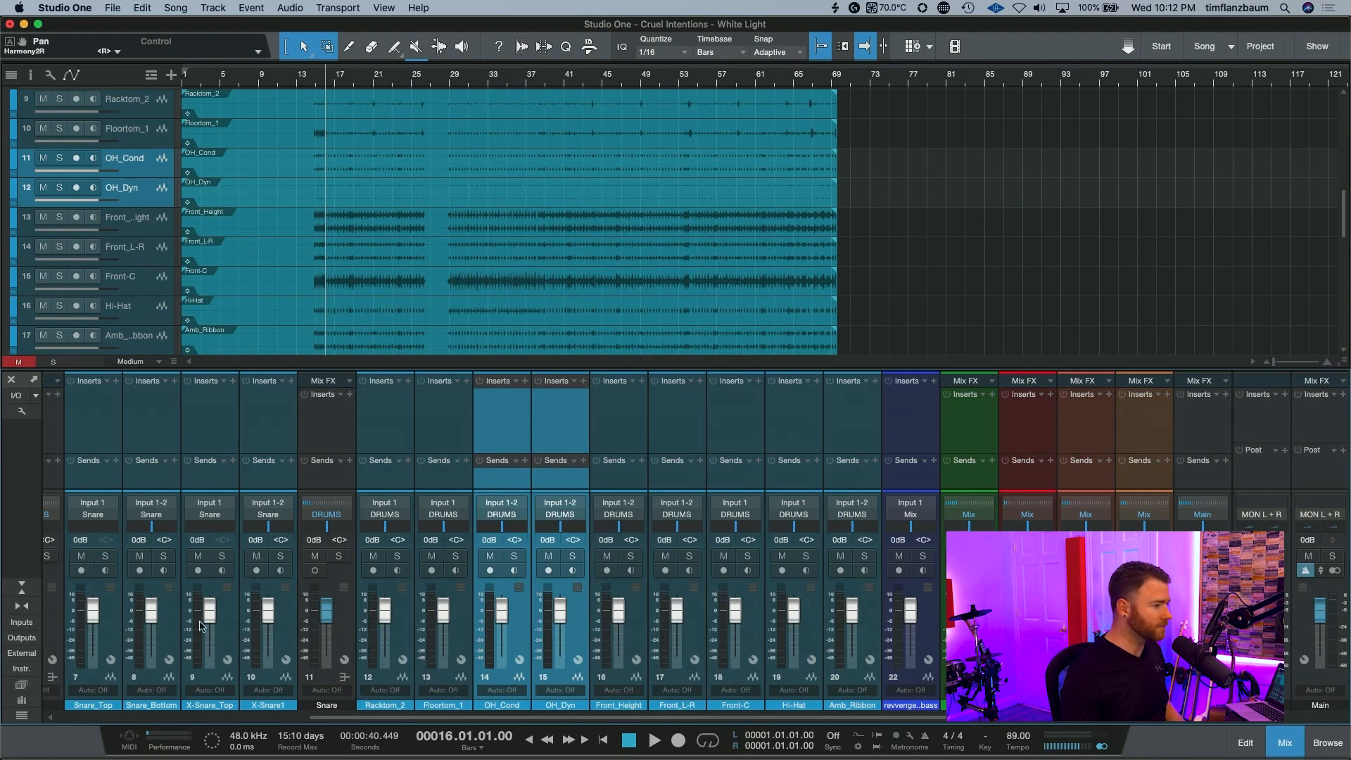
{"action": "scroll", "coordinate": [849, 715], "scroll_direction": "left", "scroll_amount": 5}
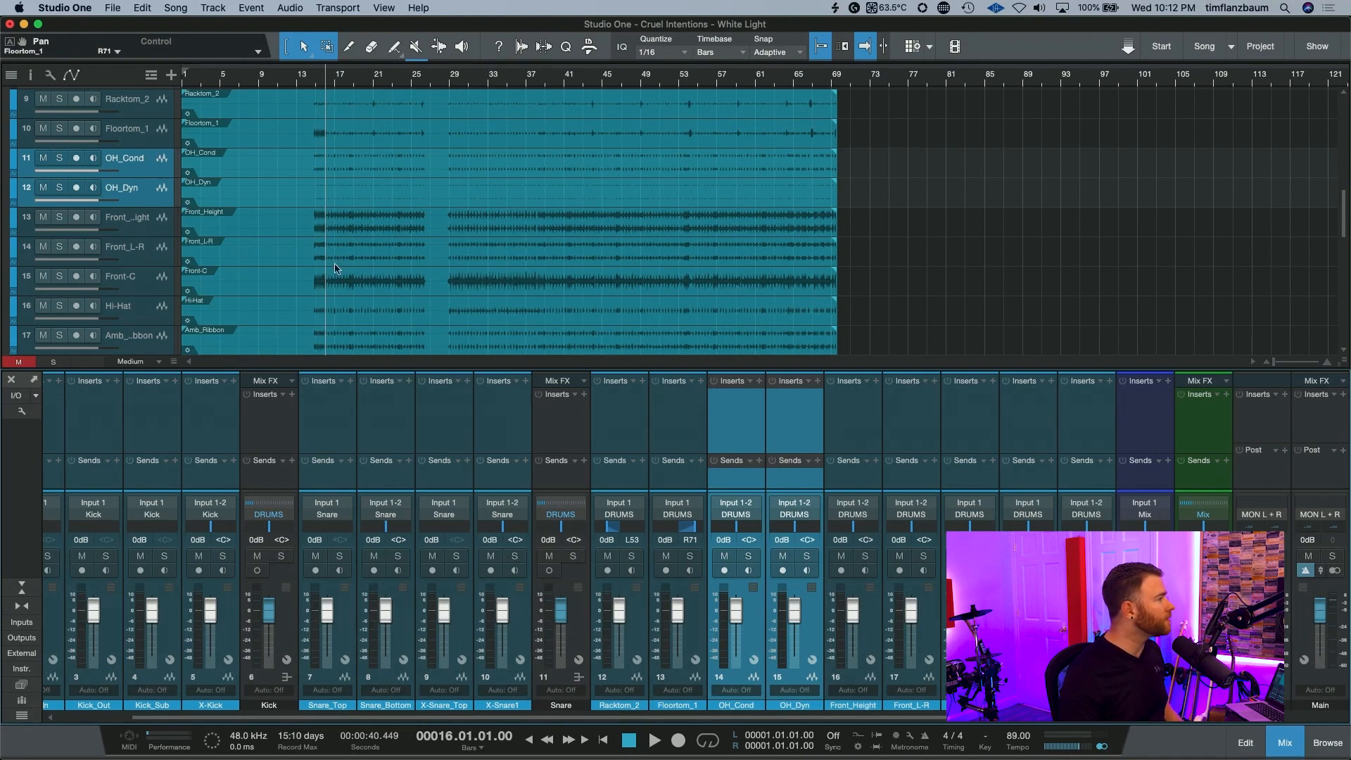
Select the channels from Front_Height through Amb_Ribbon and lower their volume together to -25.6 dB
{"action": "left_click", "coordinate": [162, 292]}
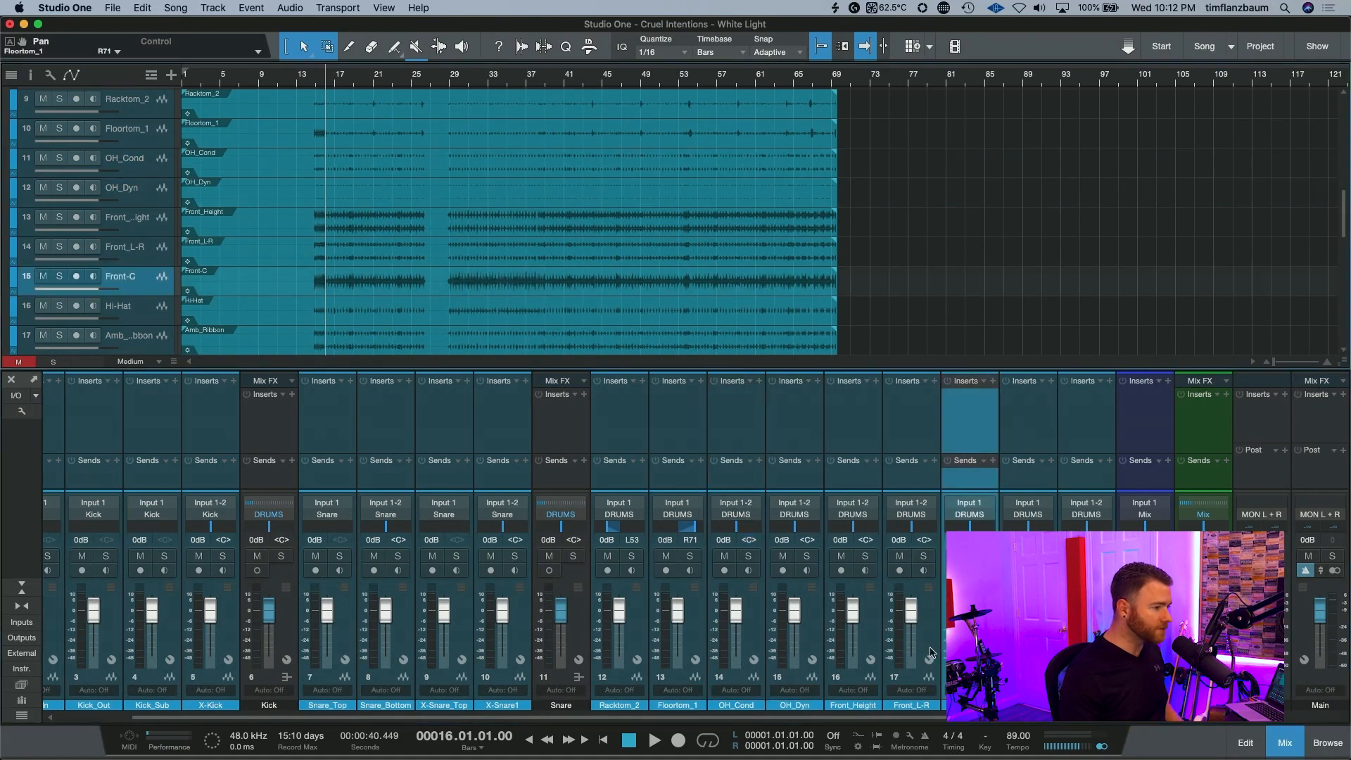
{"action": "left_click", "coordinate": [879, 635]}
{"action": "left_click", "coordinate": [1101, 636], "text": "shift"}
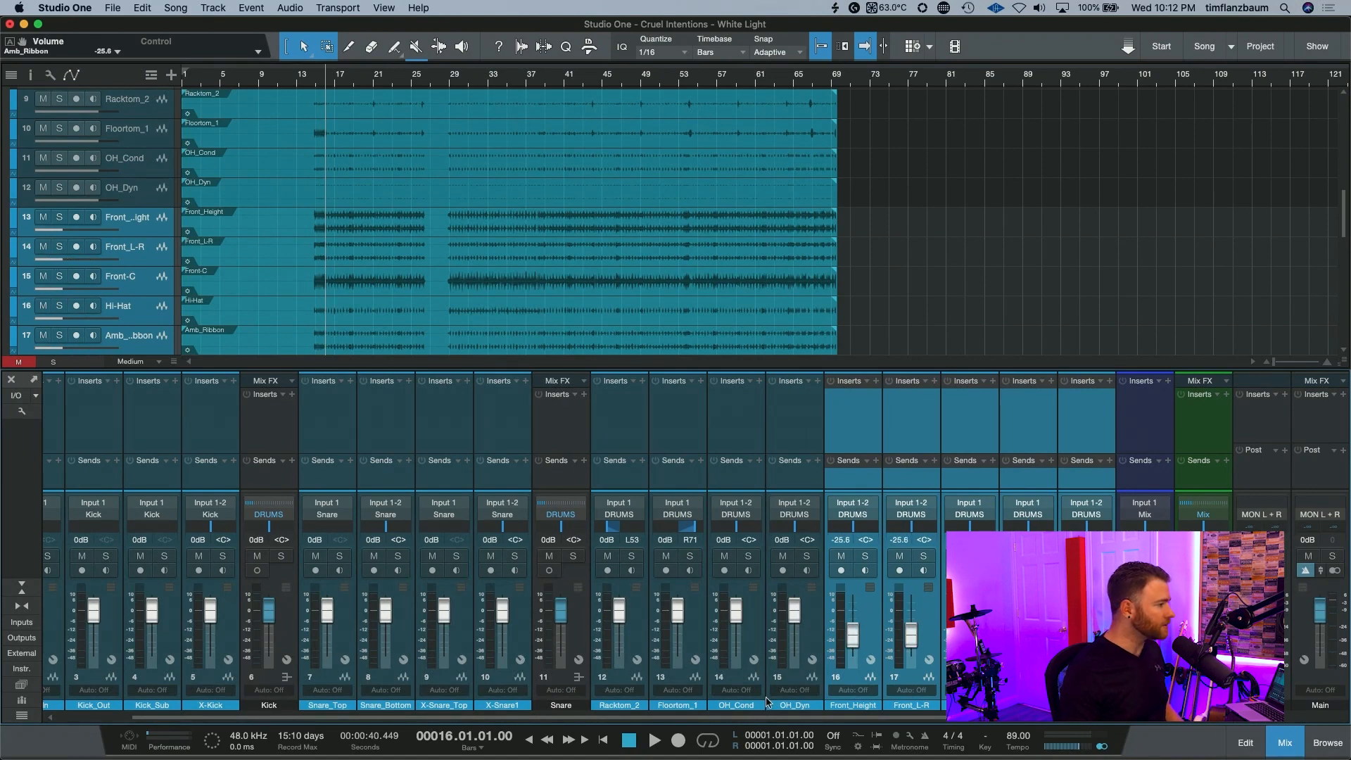
{"action": "left_click_drag", "start_coordinate": [760, 720], "coordinate": [581, 724]}
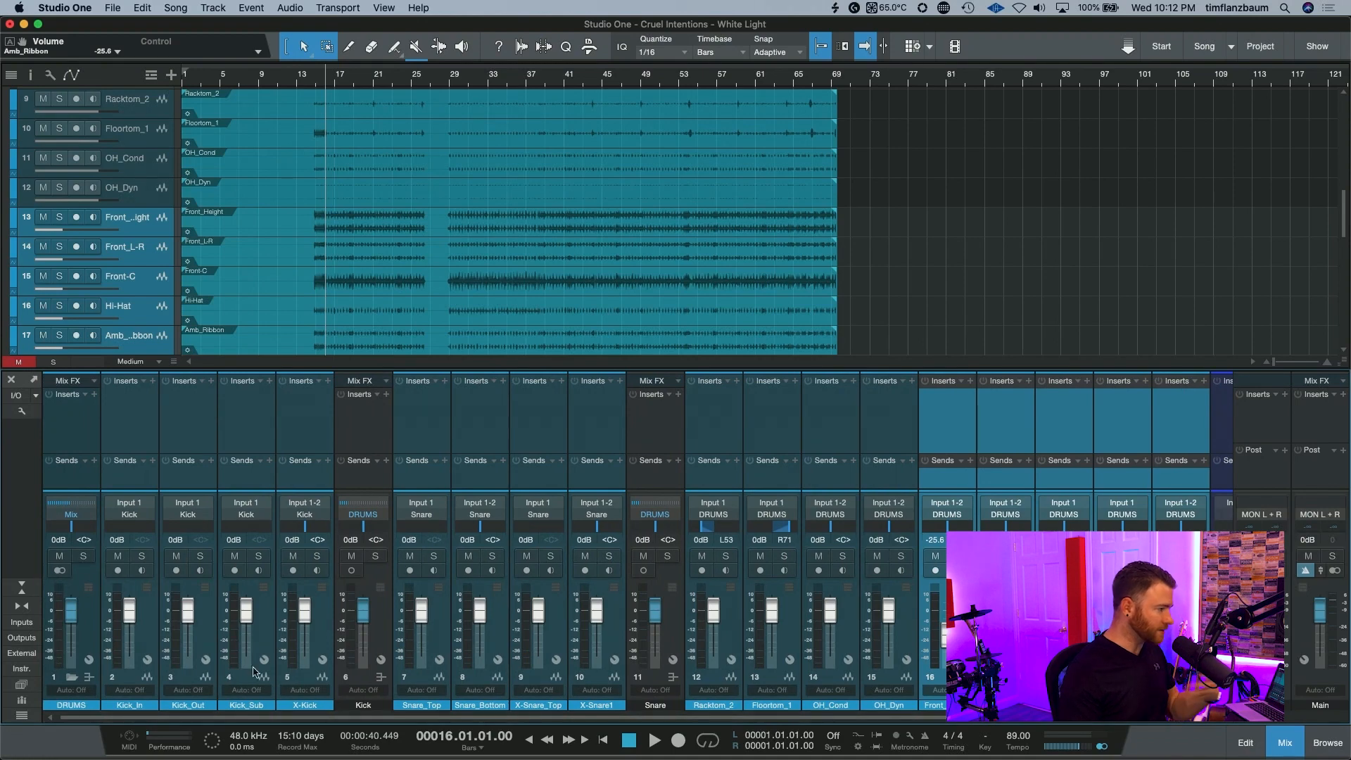